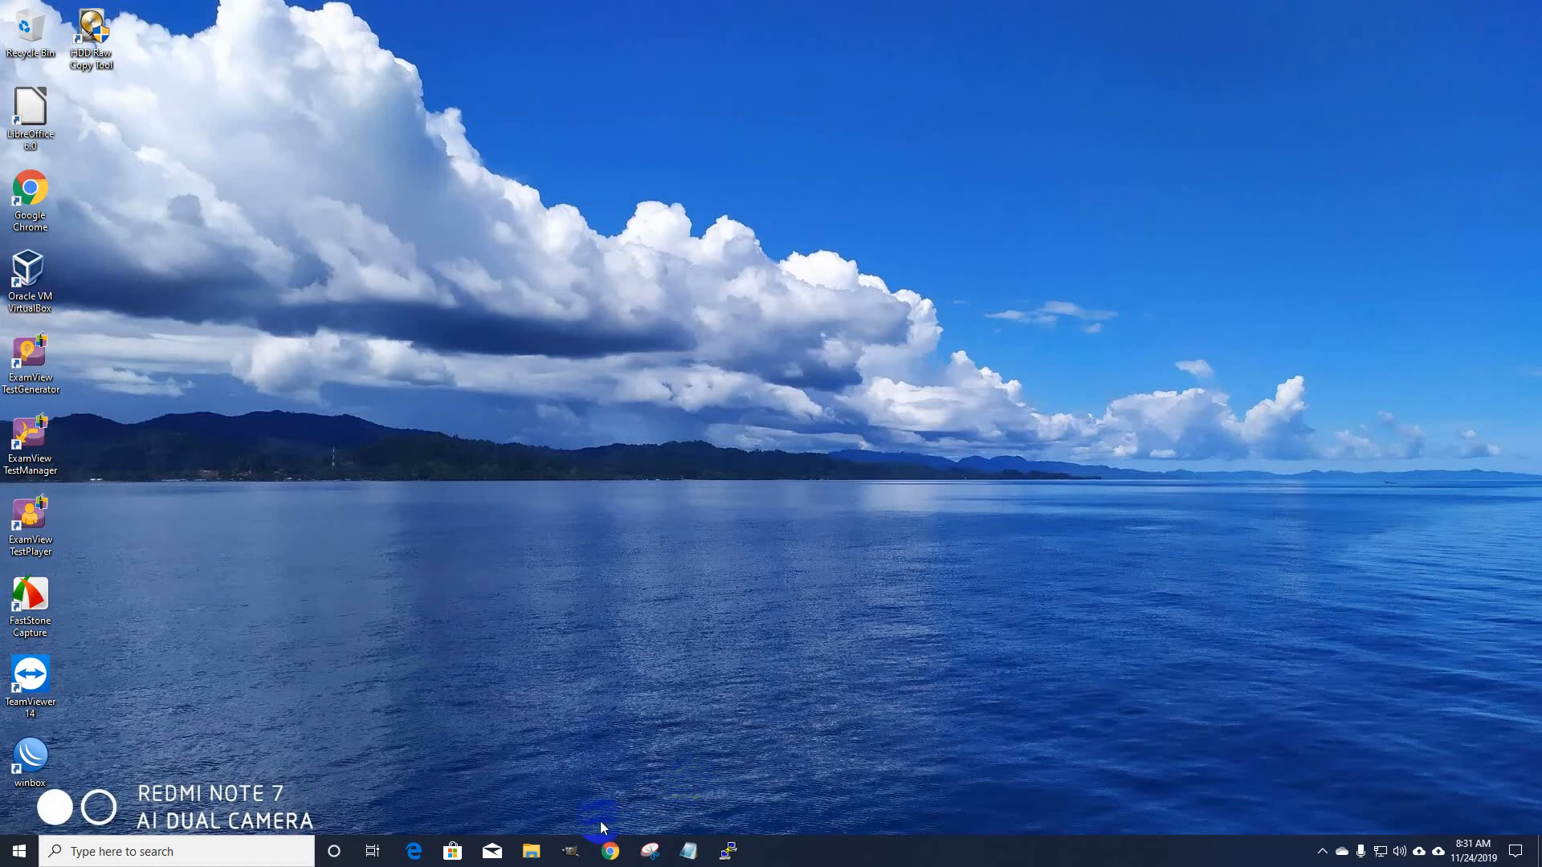
Step: Open Chrome and go to the school's Moodle site at sman1kotasorong.sch.id/moodle
left_click(610, 849)
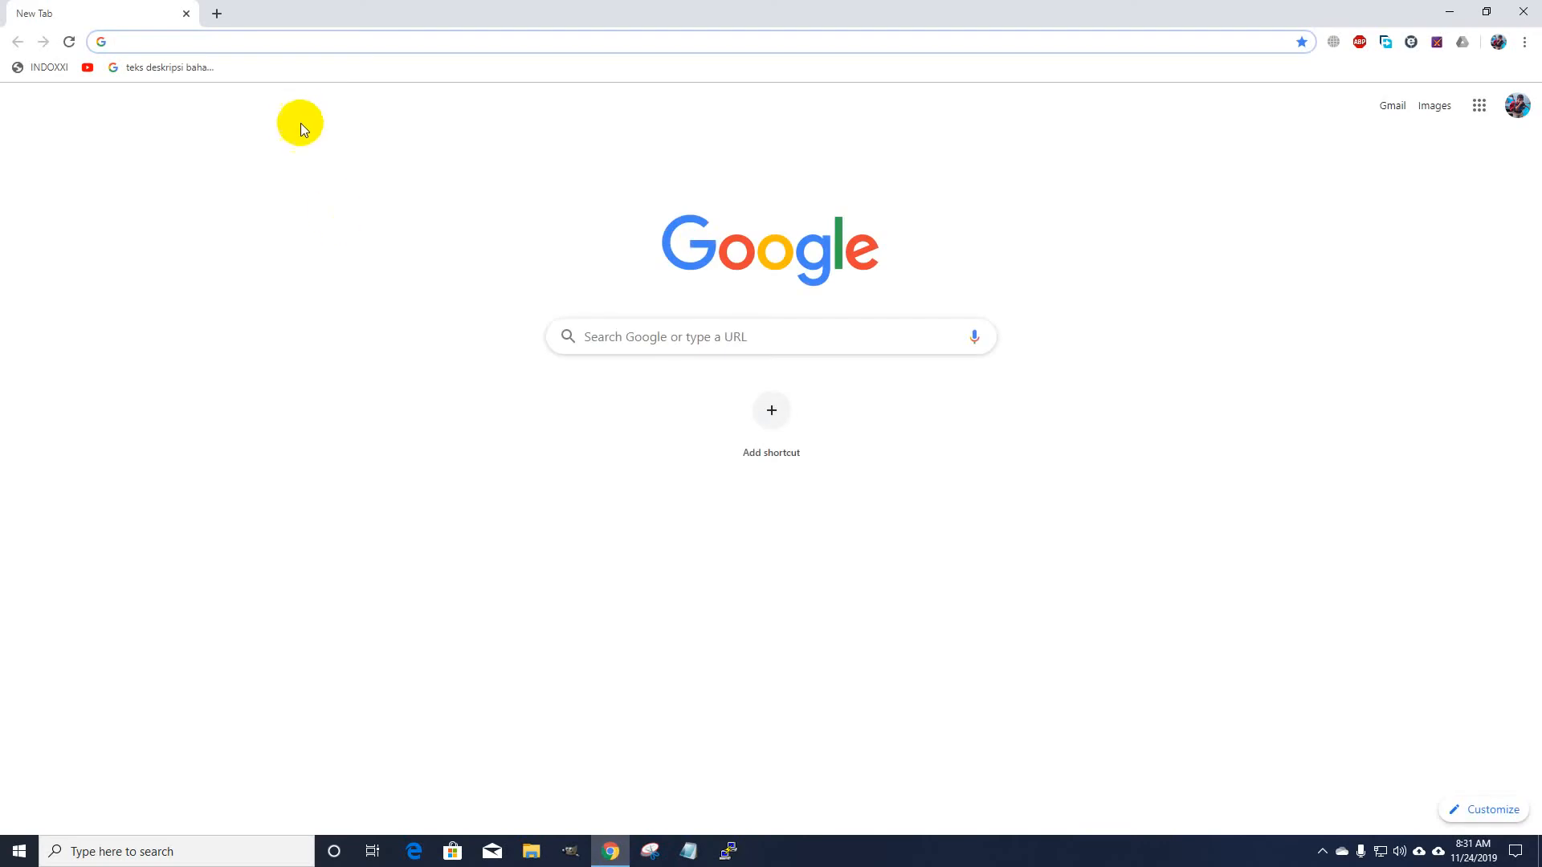
type("sman1")
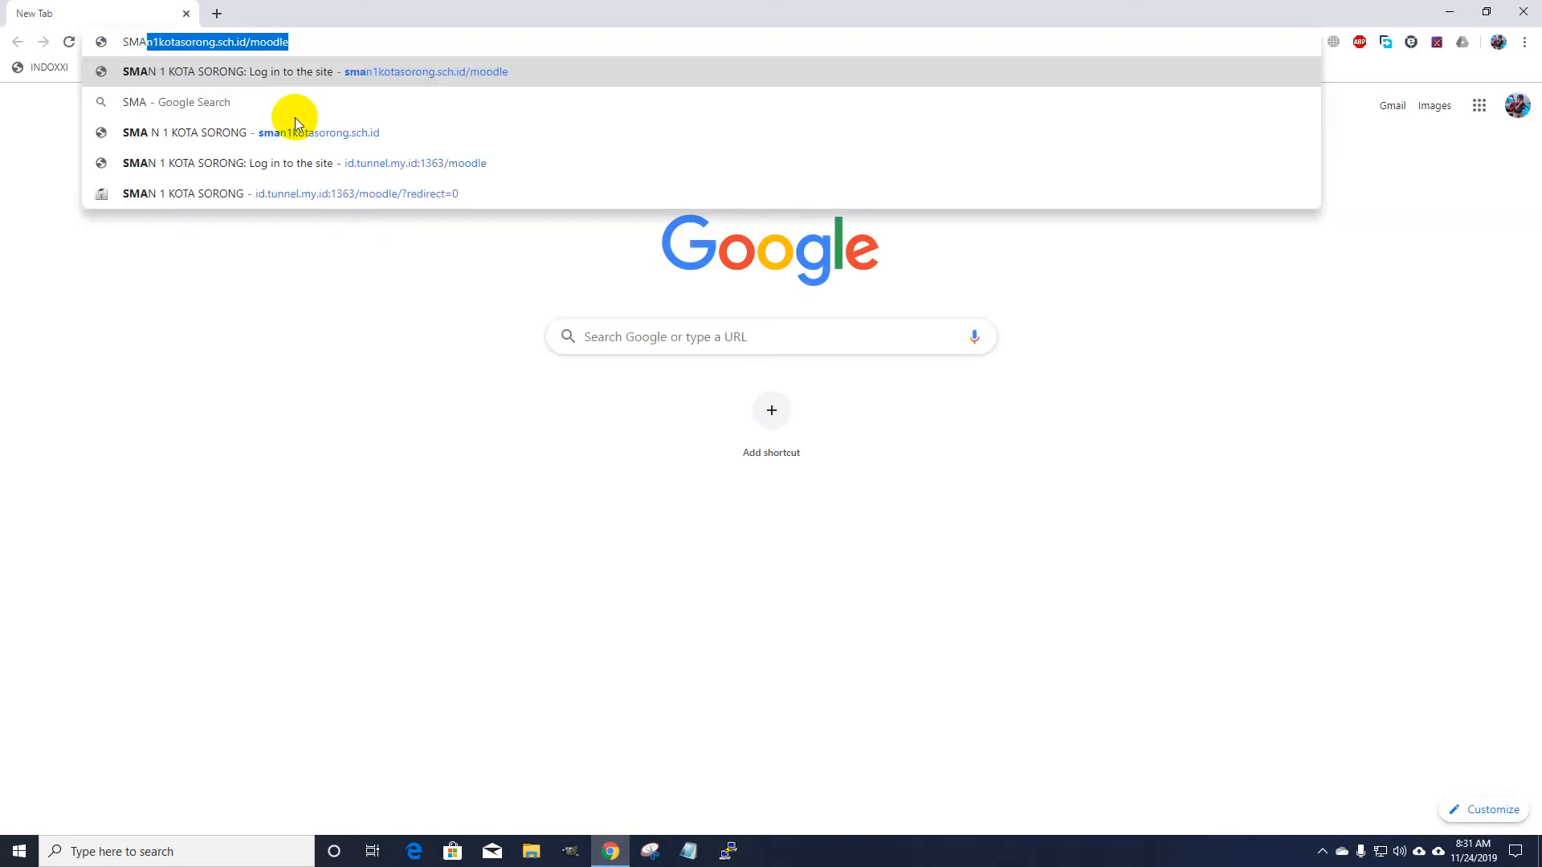
key("Return")
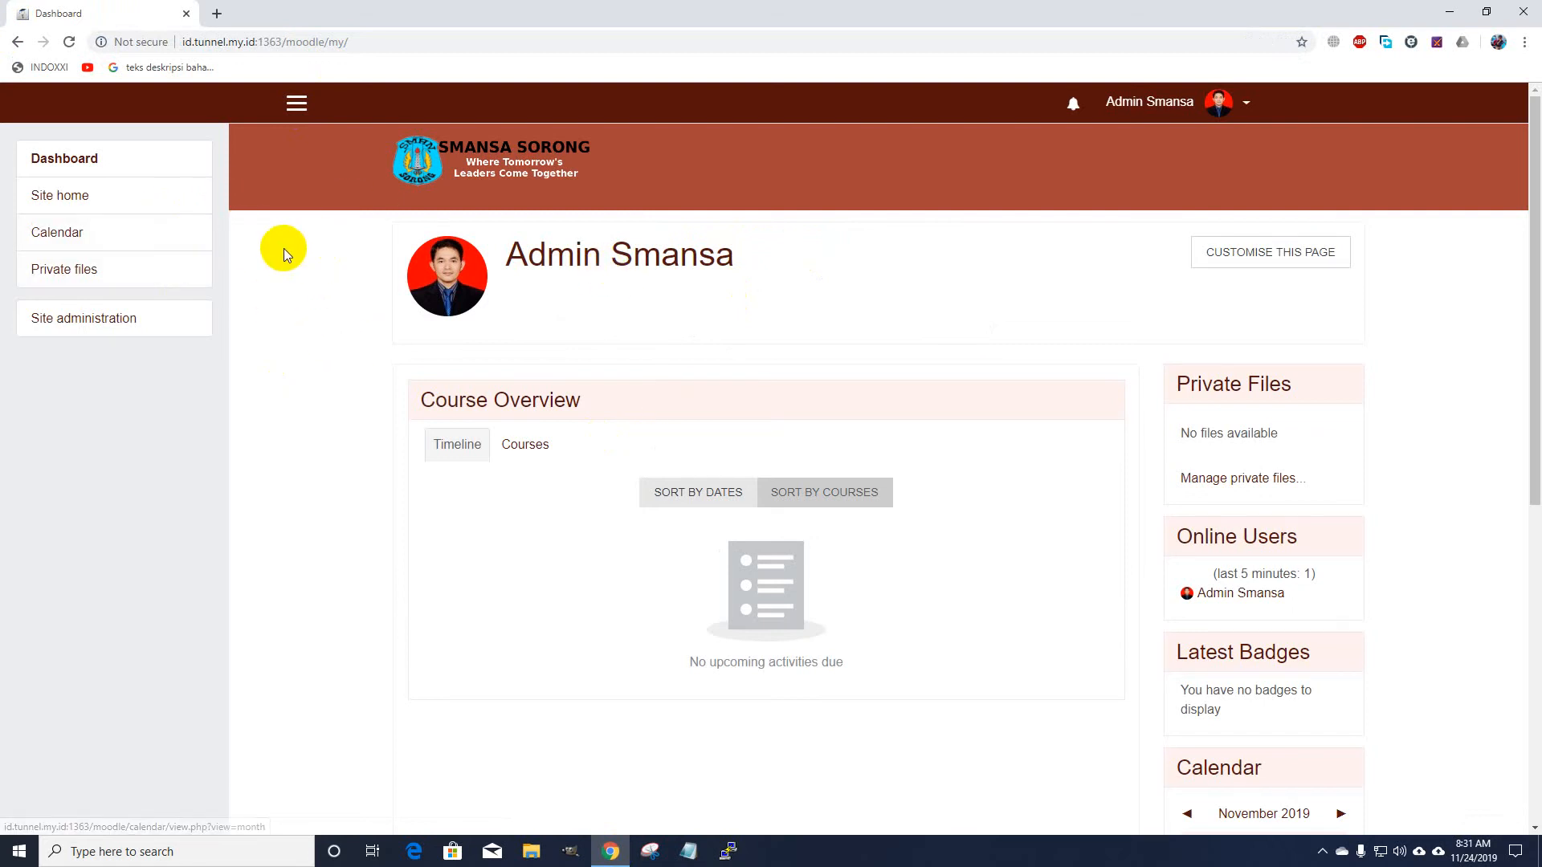
Step: Open the SIMULASI CBT course from the available courses on the site home page
left_click(113, 201)
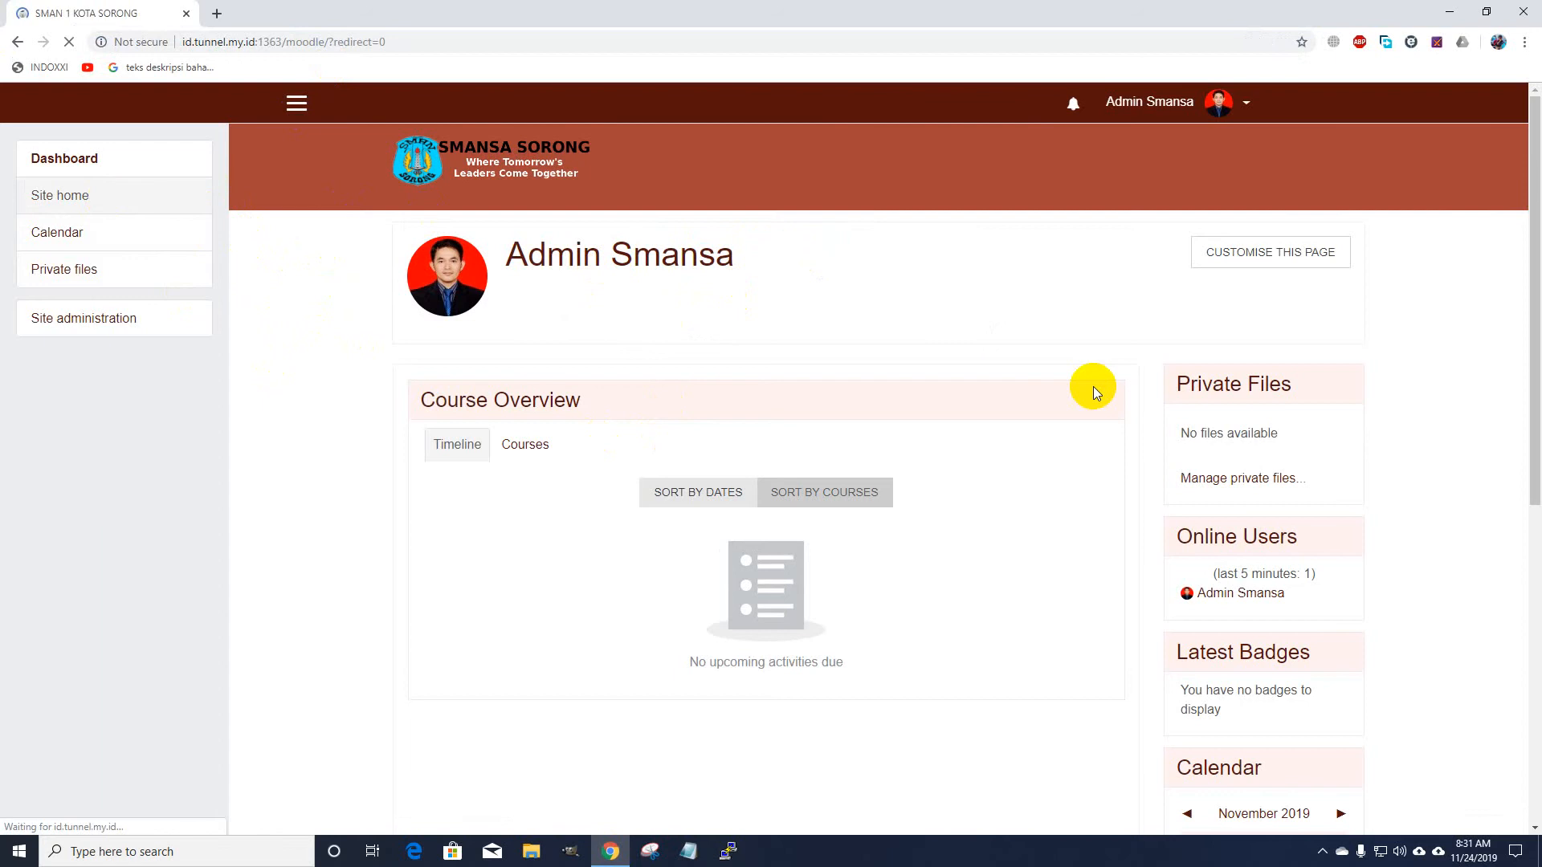
scroll(1096, 394, "down", 5)
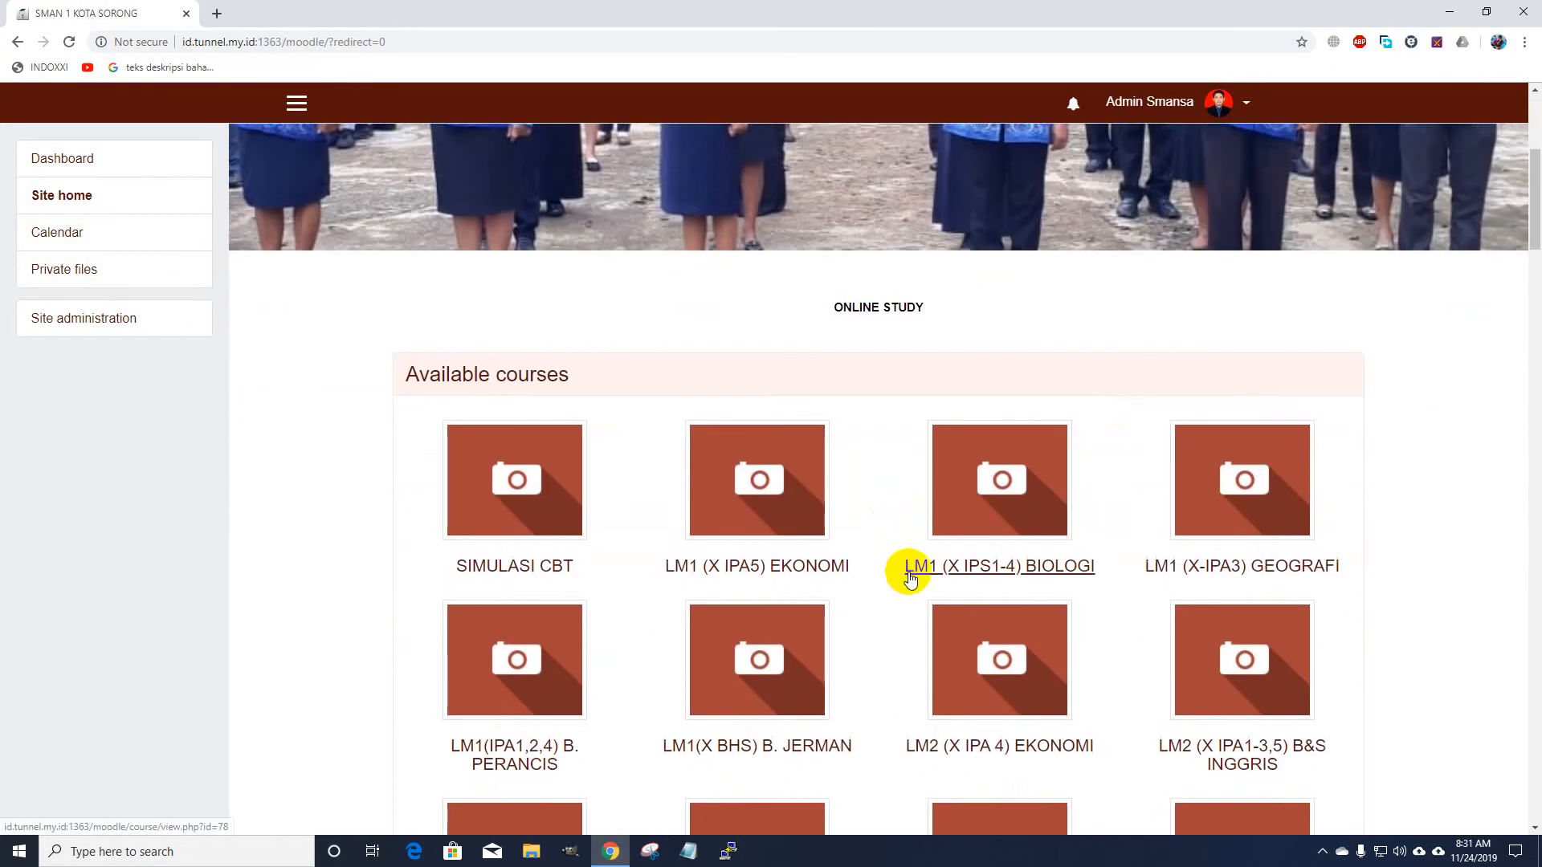
left_click(720, 545)
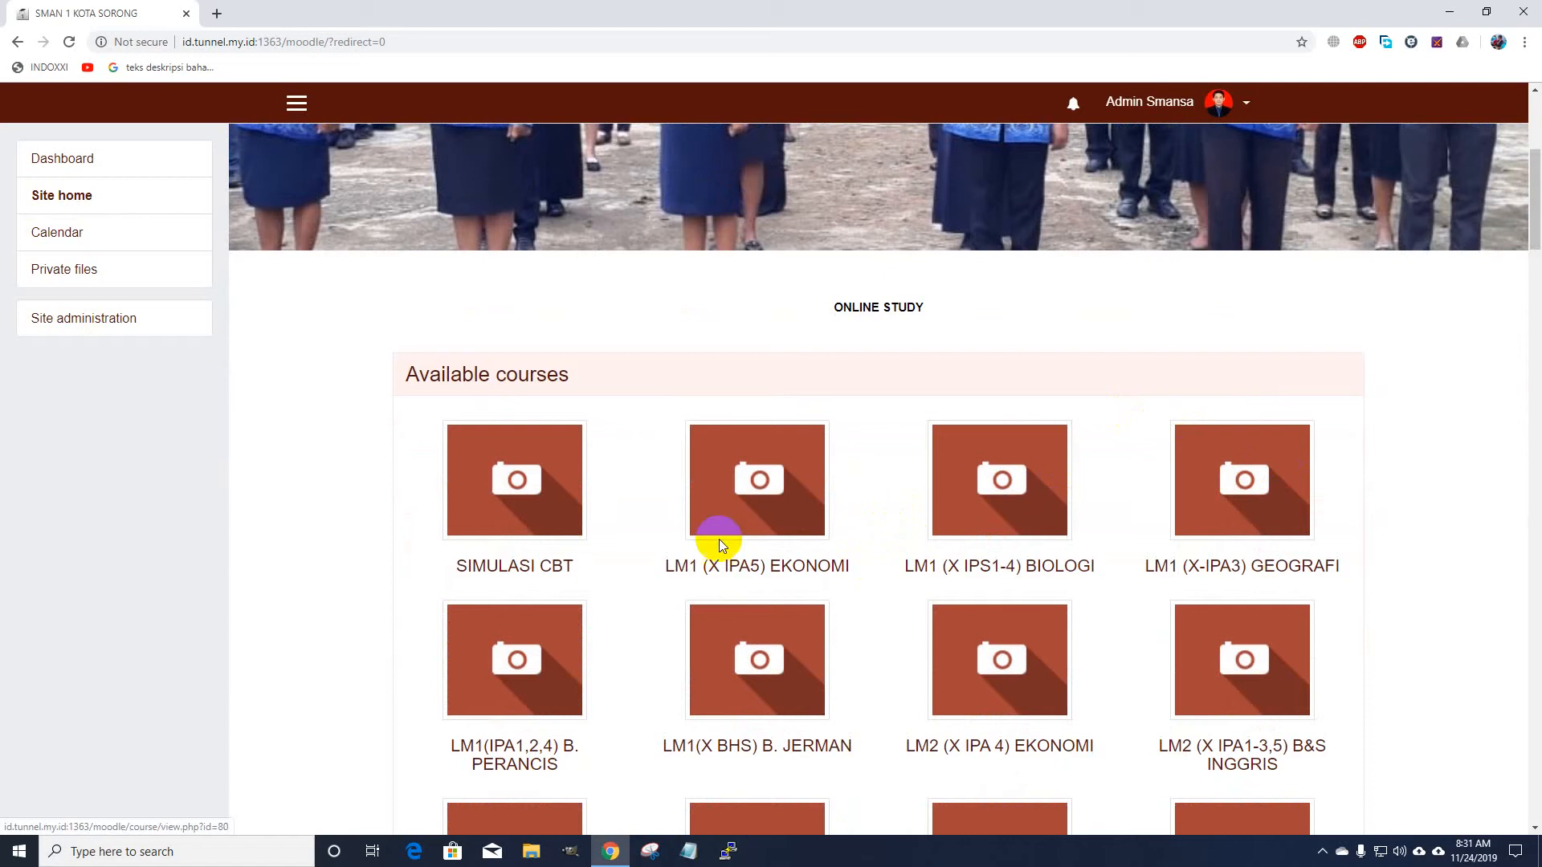
left_click(551, 570)
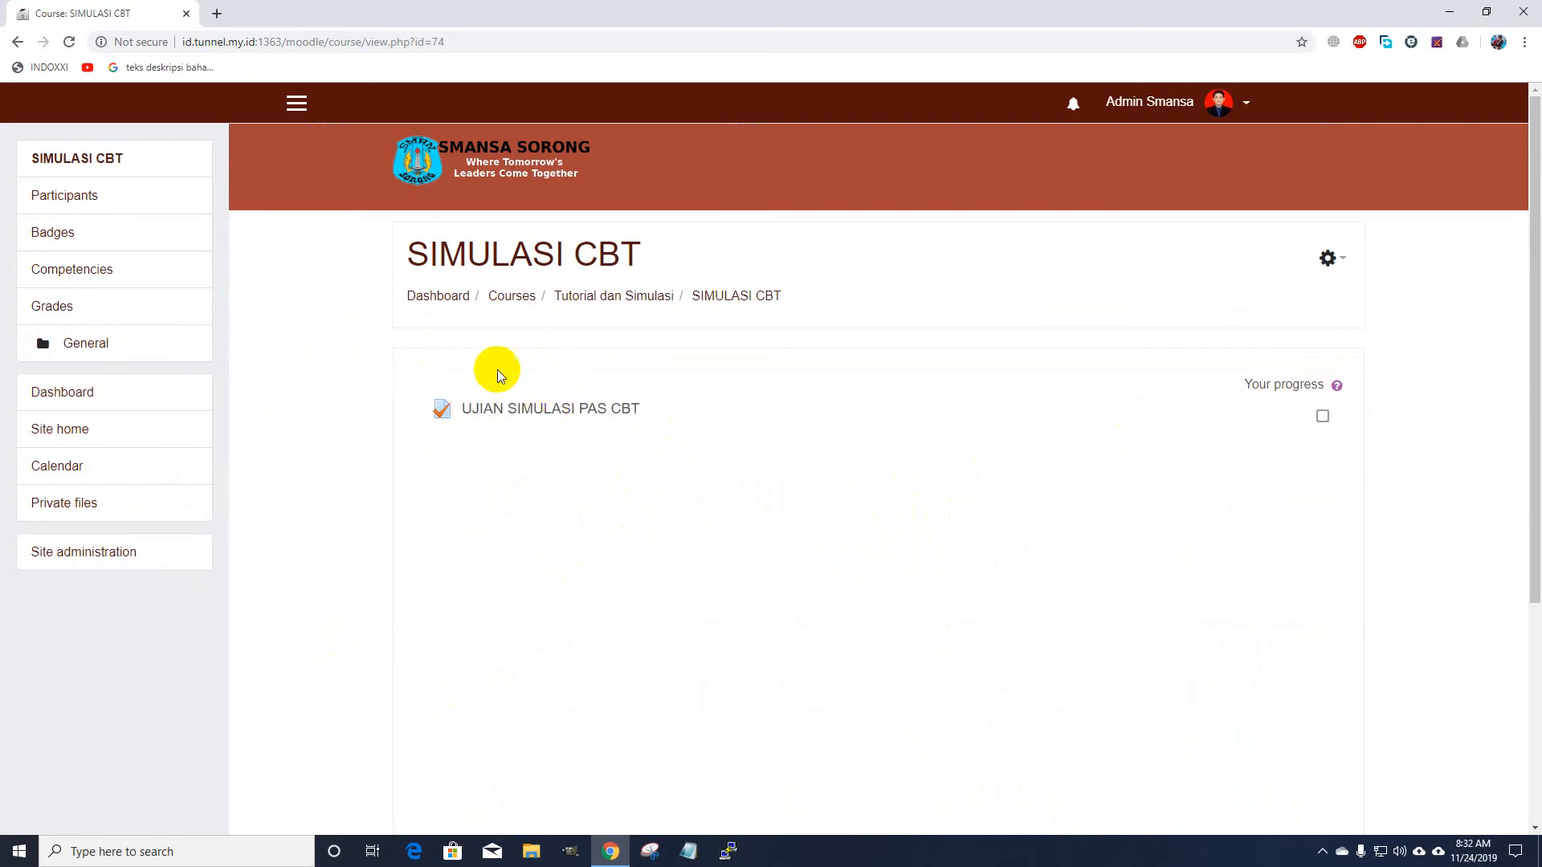
Step: Open the UJIAN SIMULASI PAS CBT quiz and bring up its attempts report
left_click(580, 412)
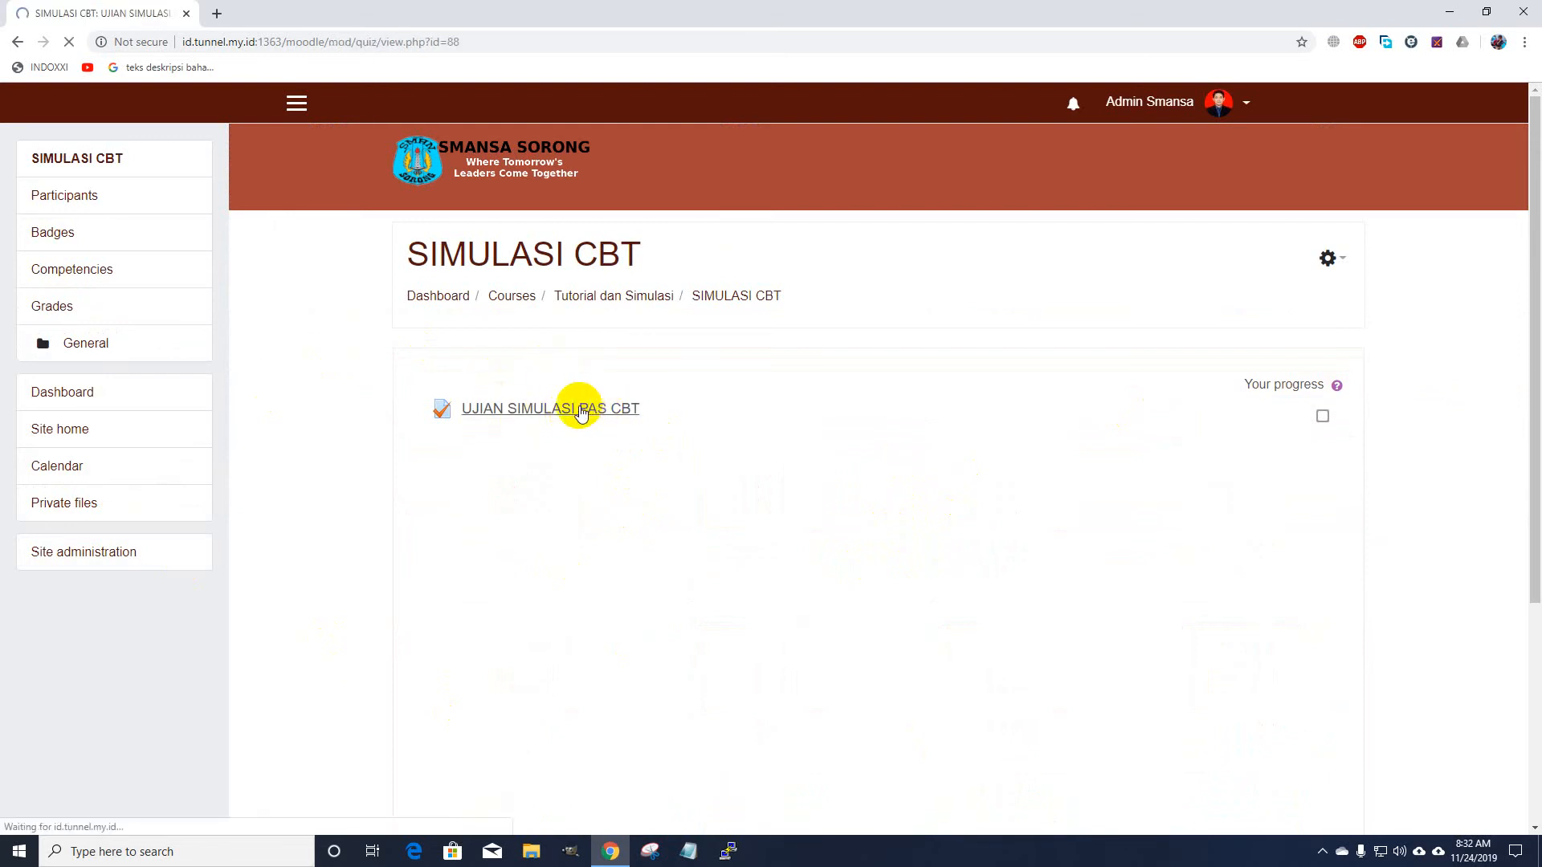
scroll(659, 585, "down", 3)
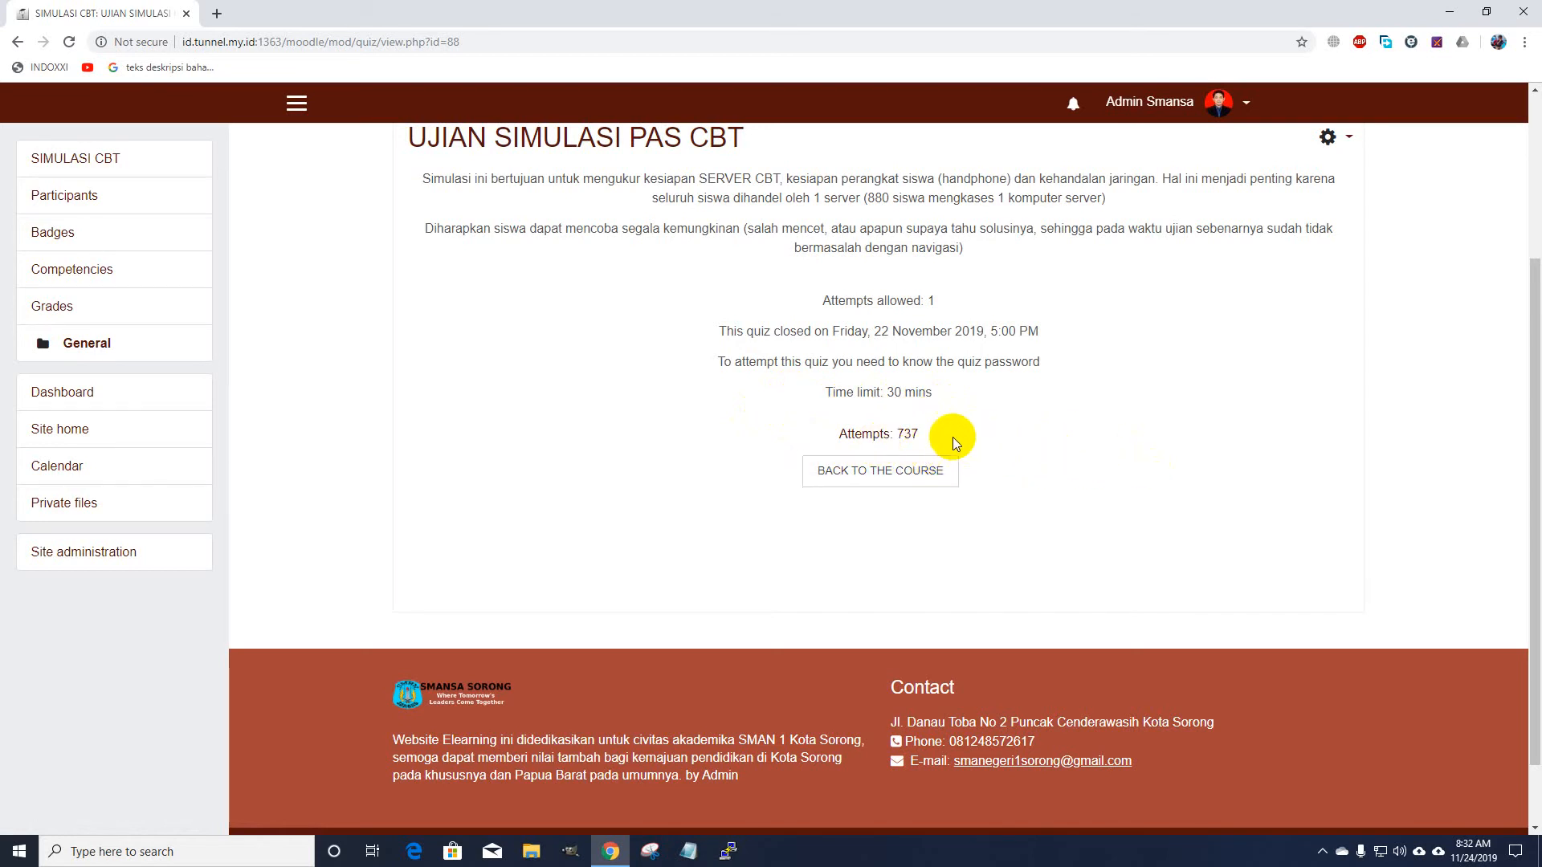
left_click(878, 436)
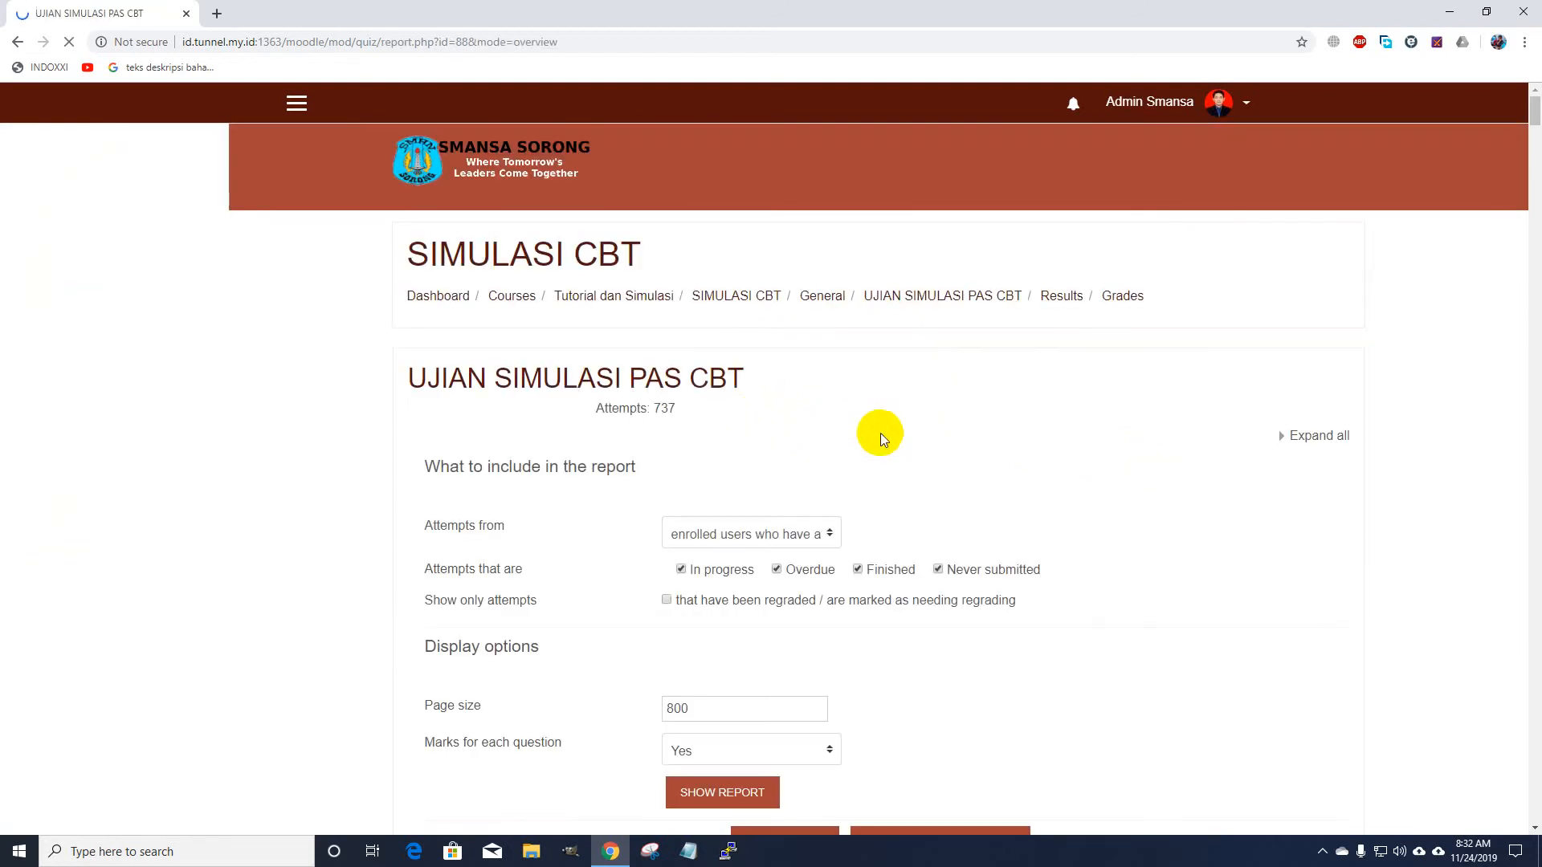
Step: Examine the quiz report's attempts table, including the students' completion state, time taken, total grade and marks per question
scroll(883, 438, "down", 4)
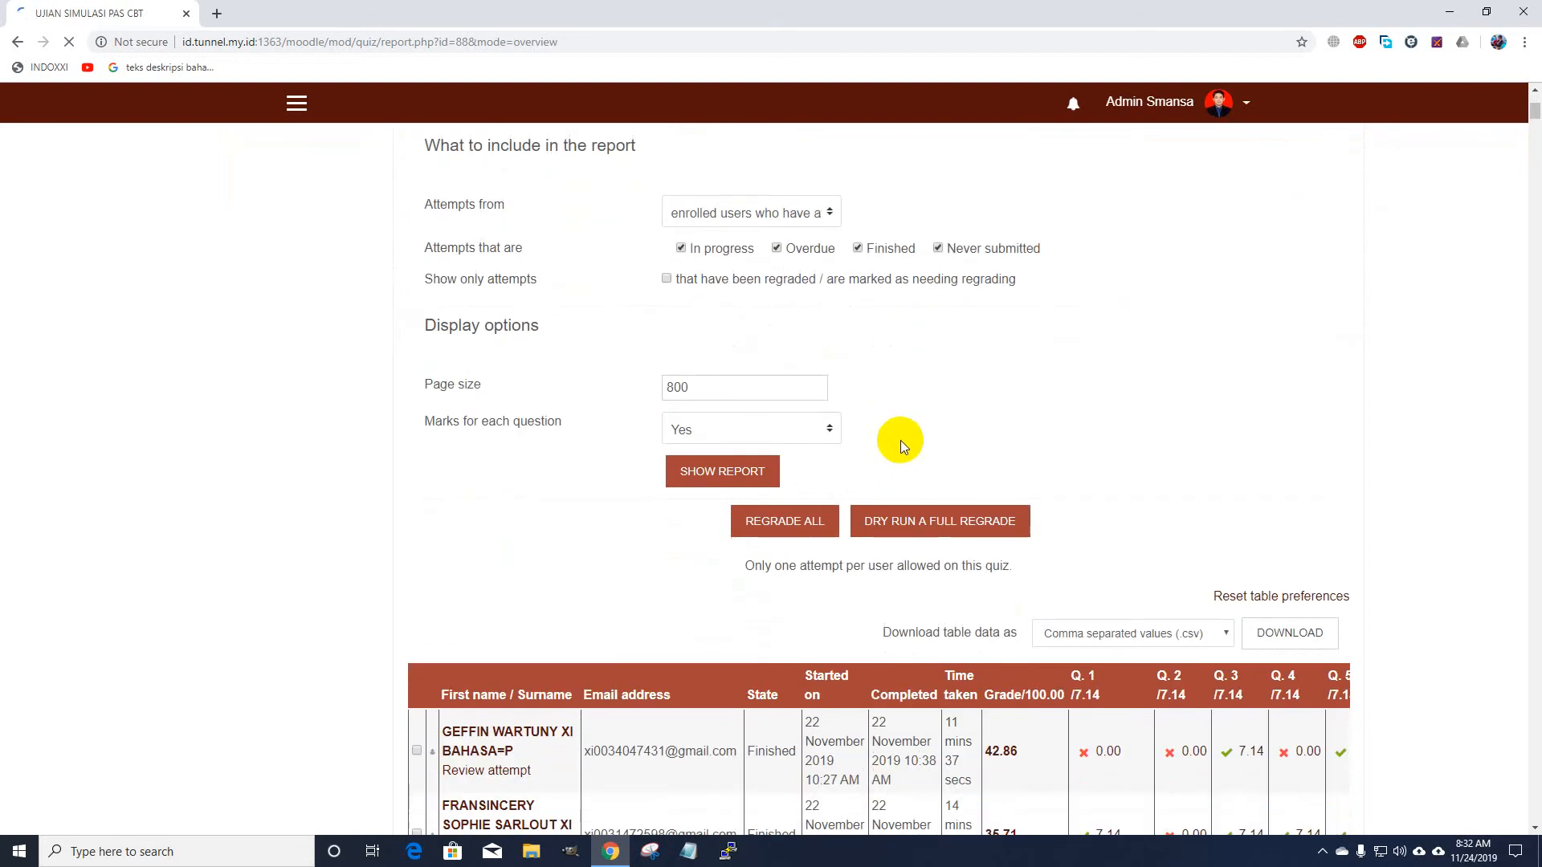
scroll(900, 440, "down", 3)
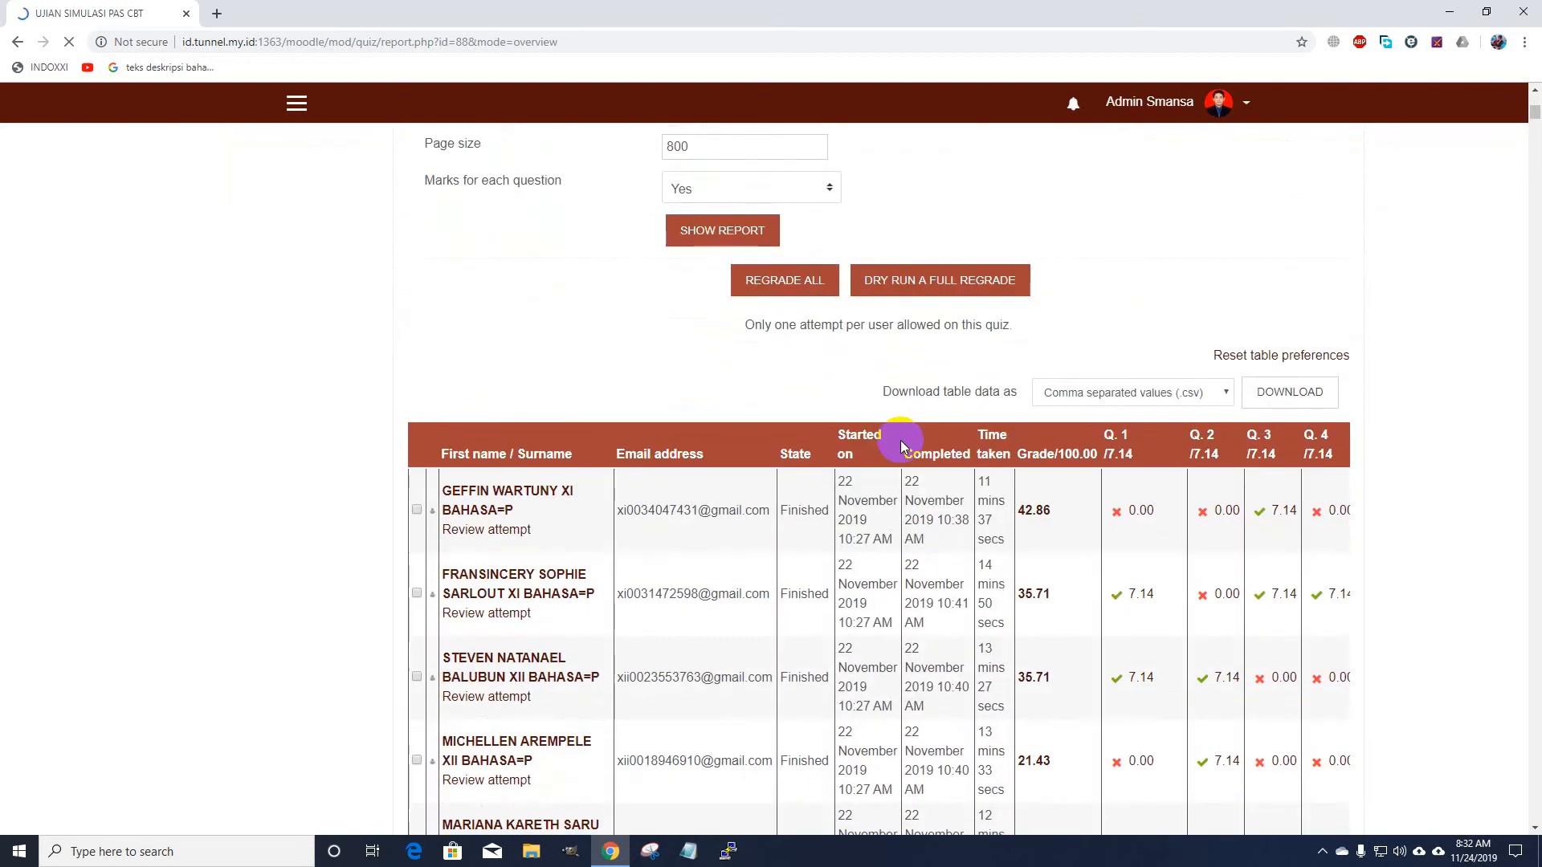
scroll(900, 440, "down", 1)
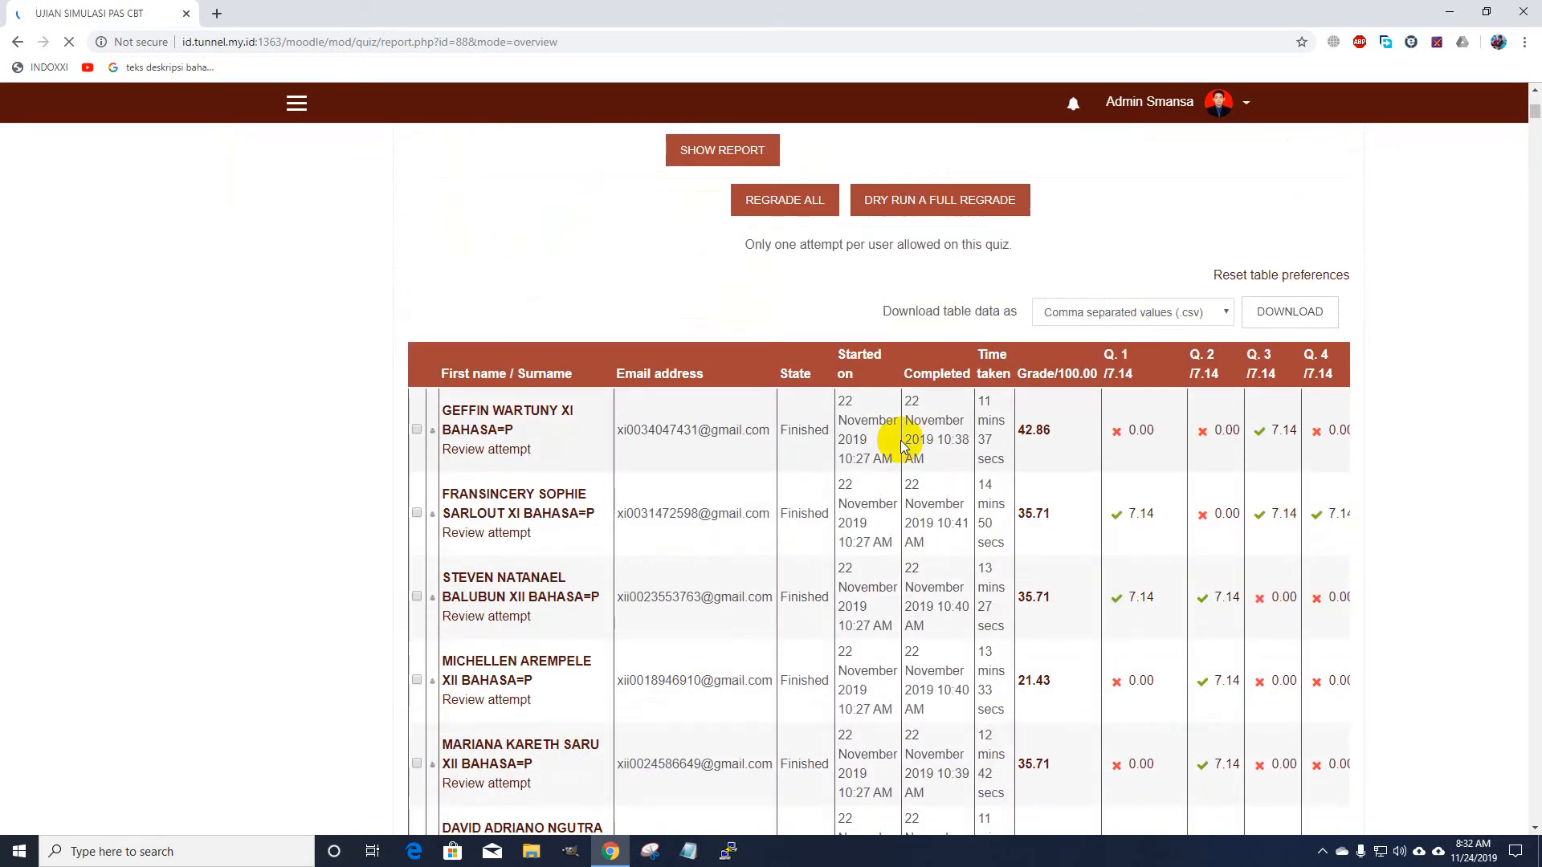
scroll(901, 444, "down", 2)
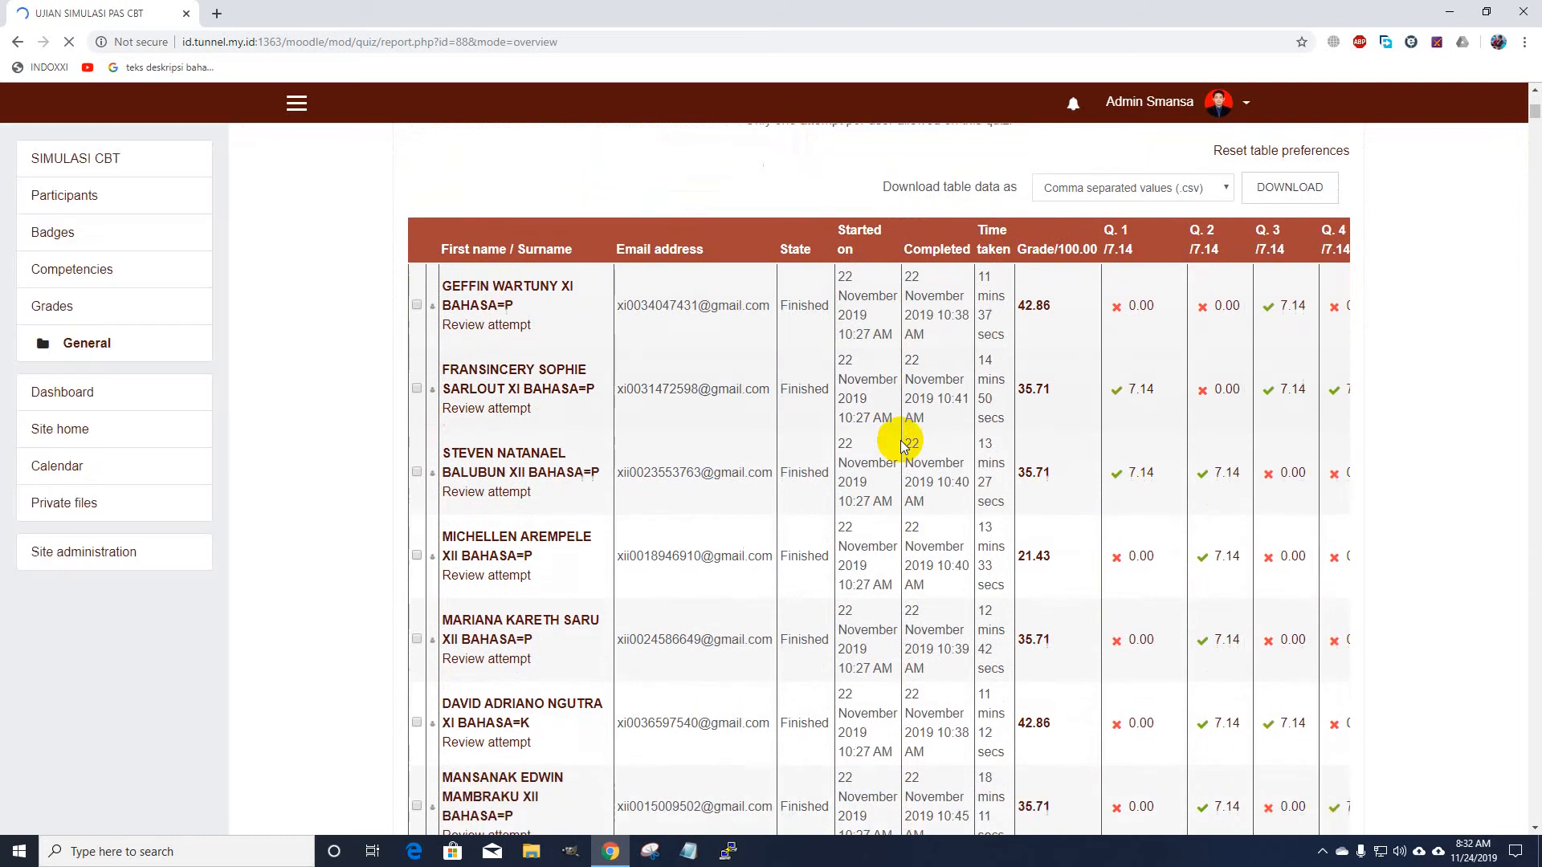
scroll(901, 444, "down", 4)
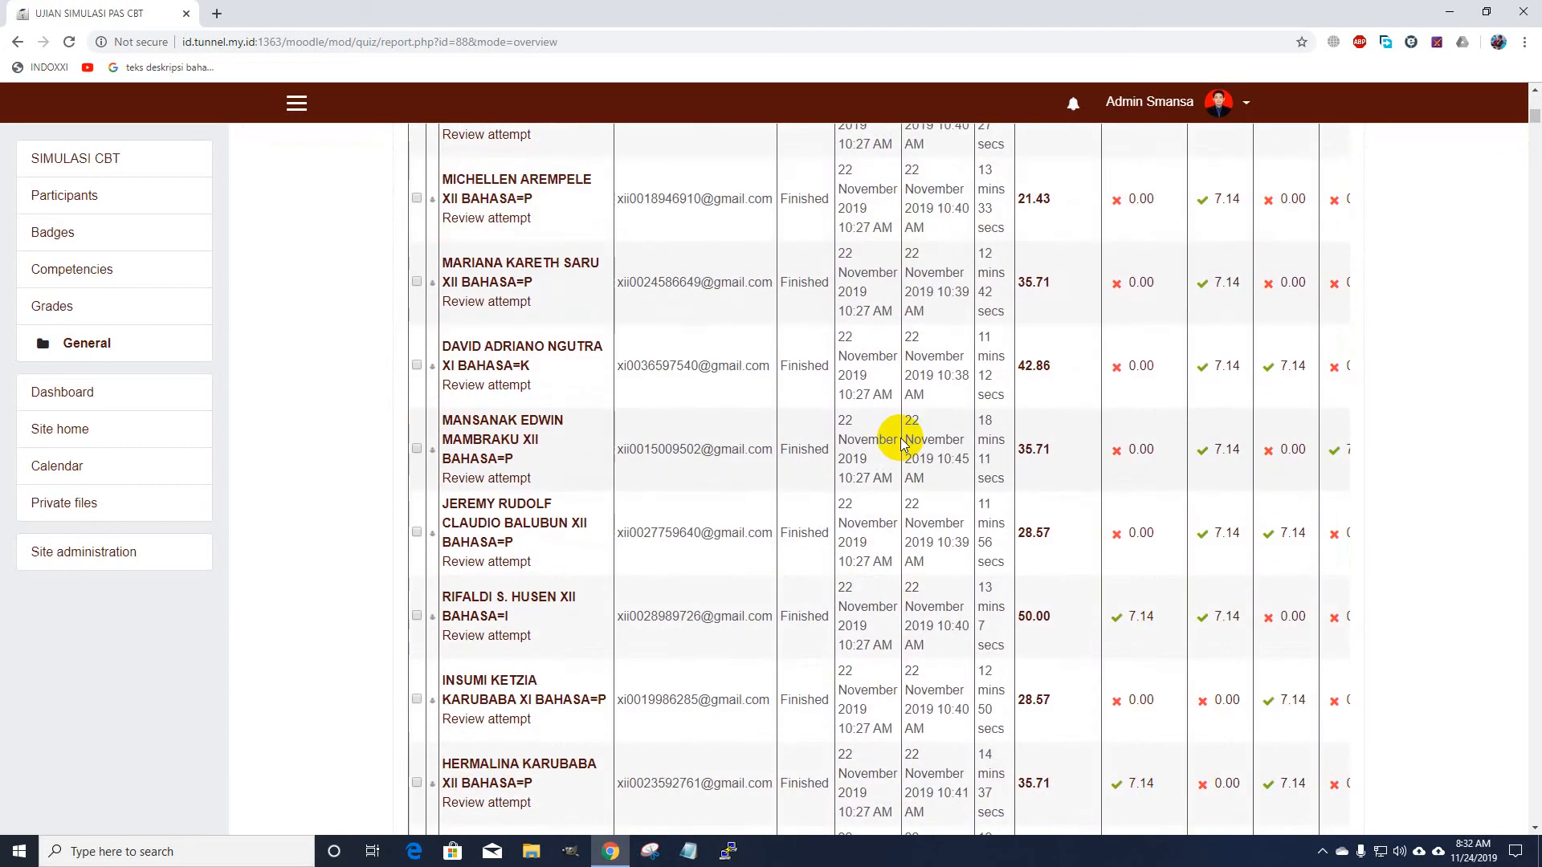
scroll(901, 444, "down", 4)
scroll(901, 444, "up", 6)
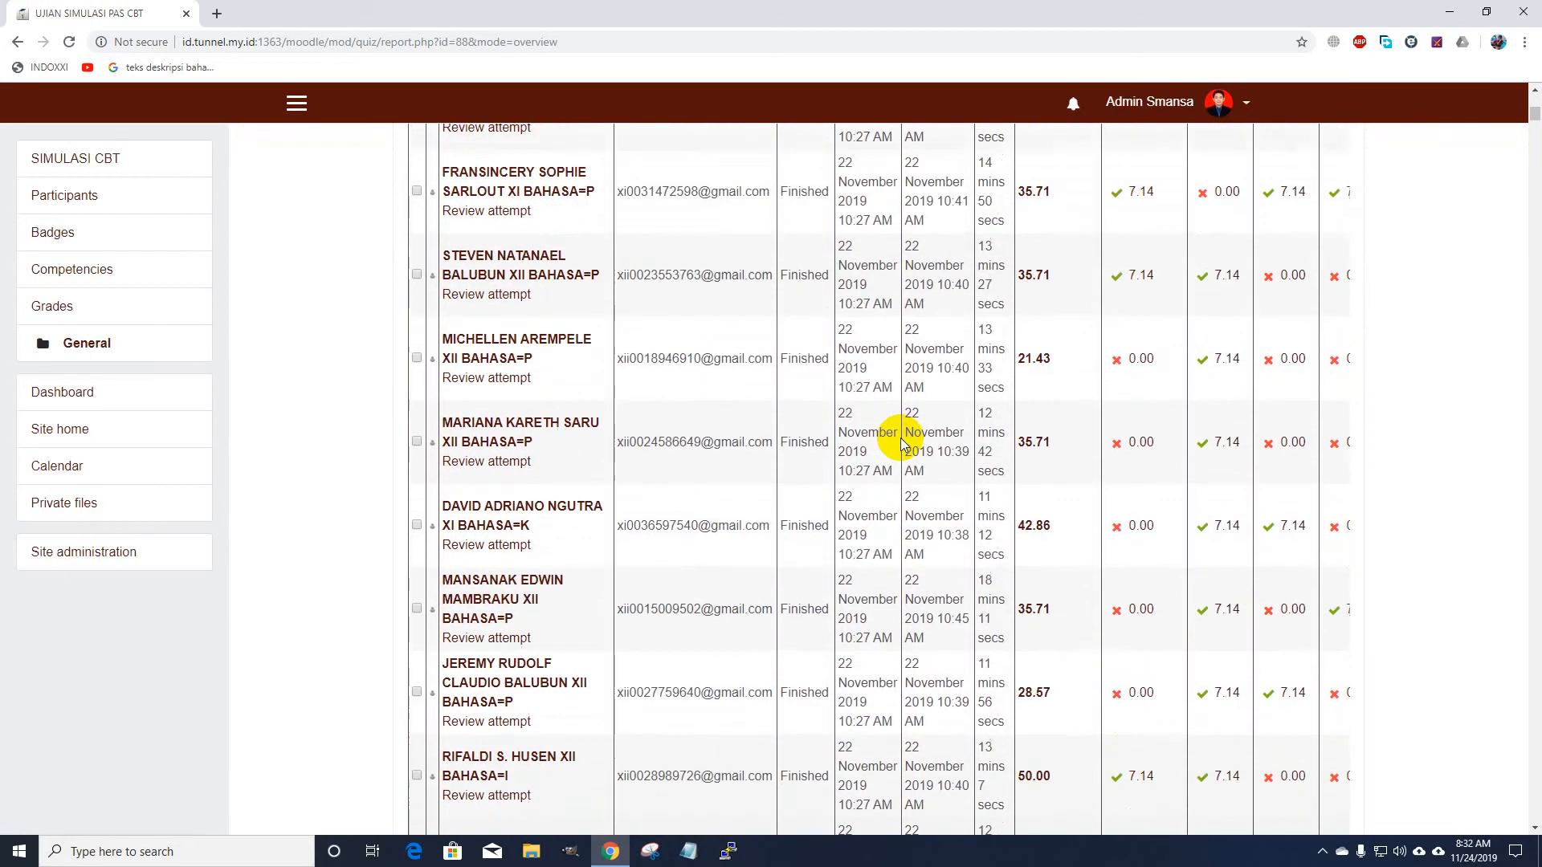
scroll(901, 444, "up", 4)
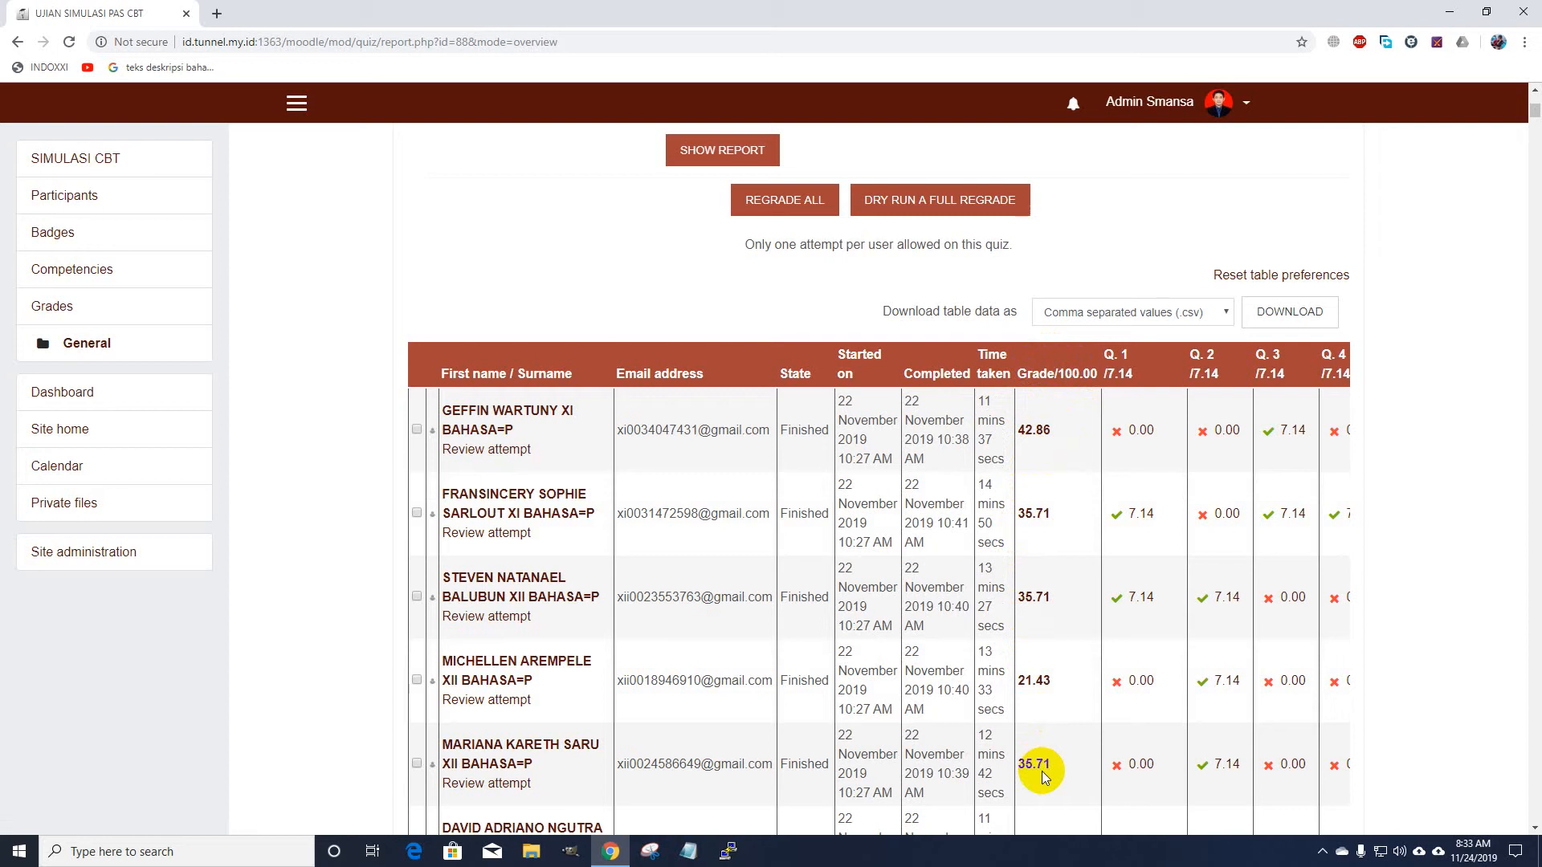
scroll(1074, 715, "down", 2)
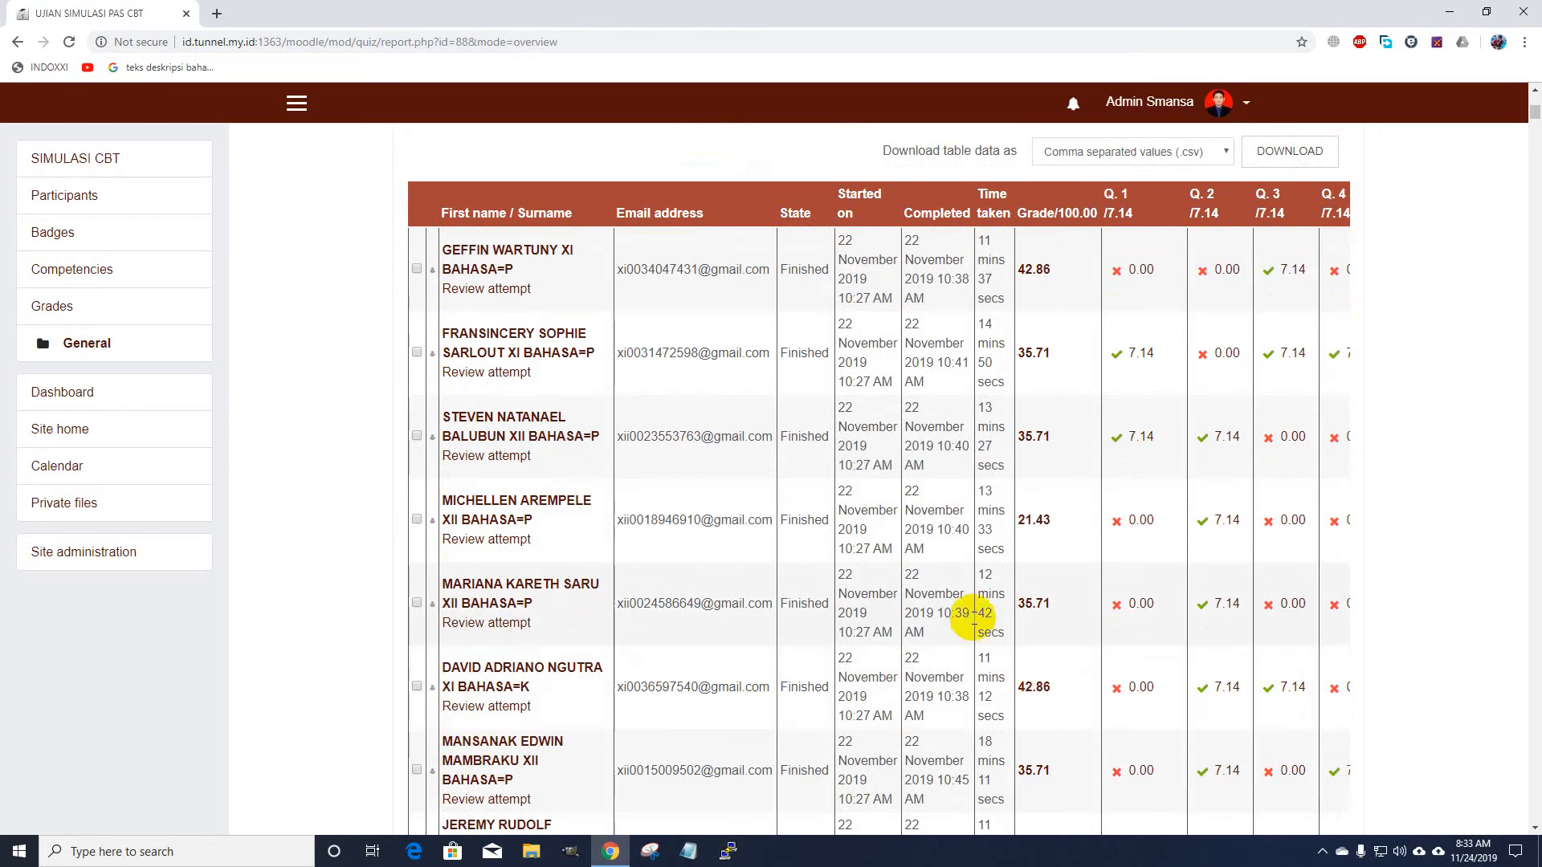
Step: Sort the attempts table by surname and look through the students listed class by class
left_click(547, 217)
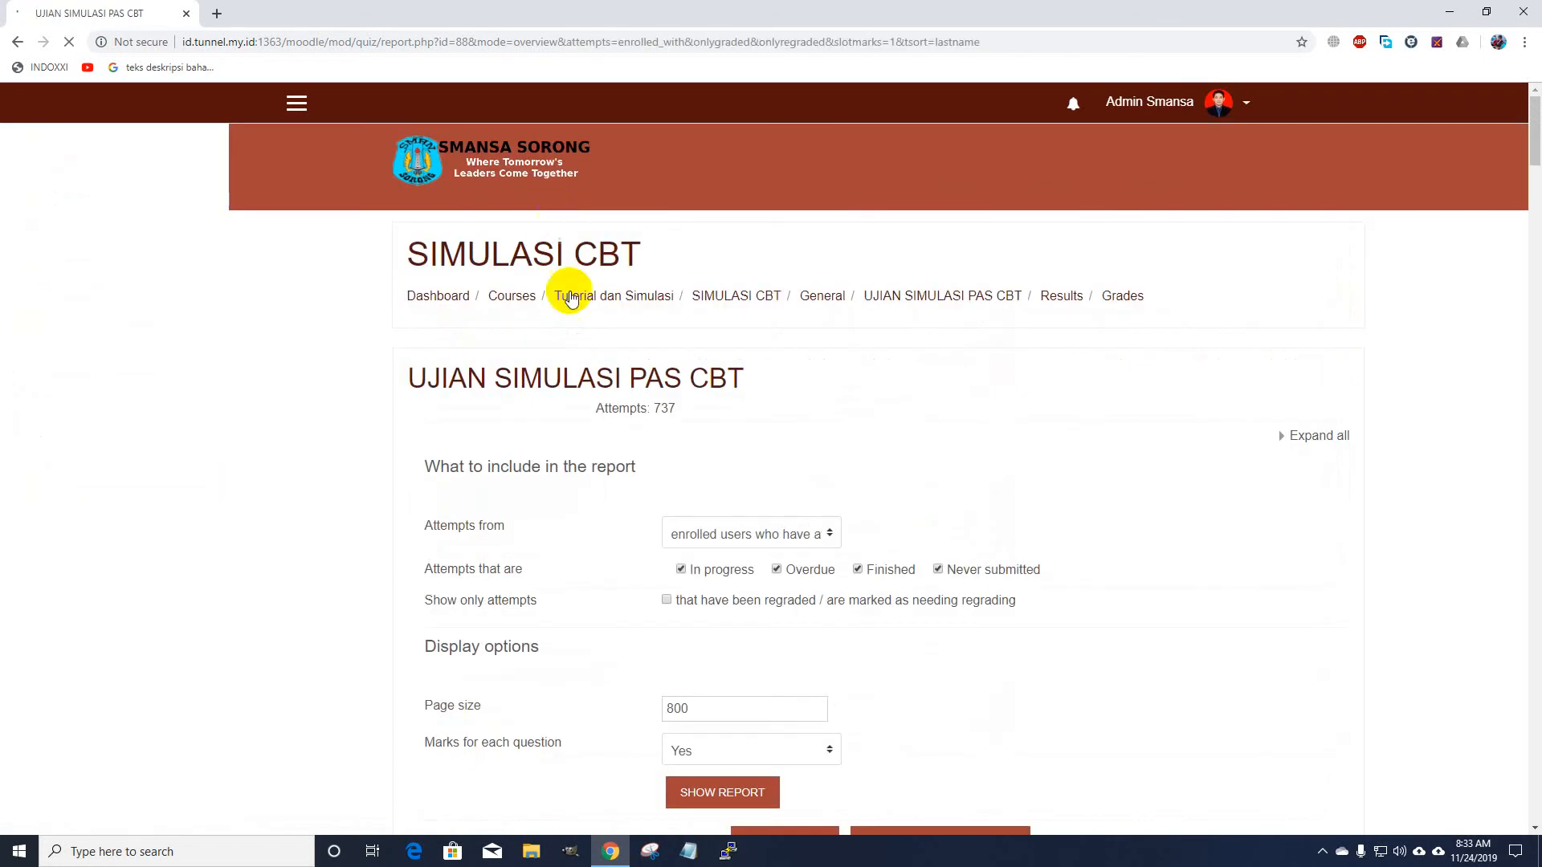
scroll(587, 348, "down", 6)
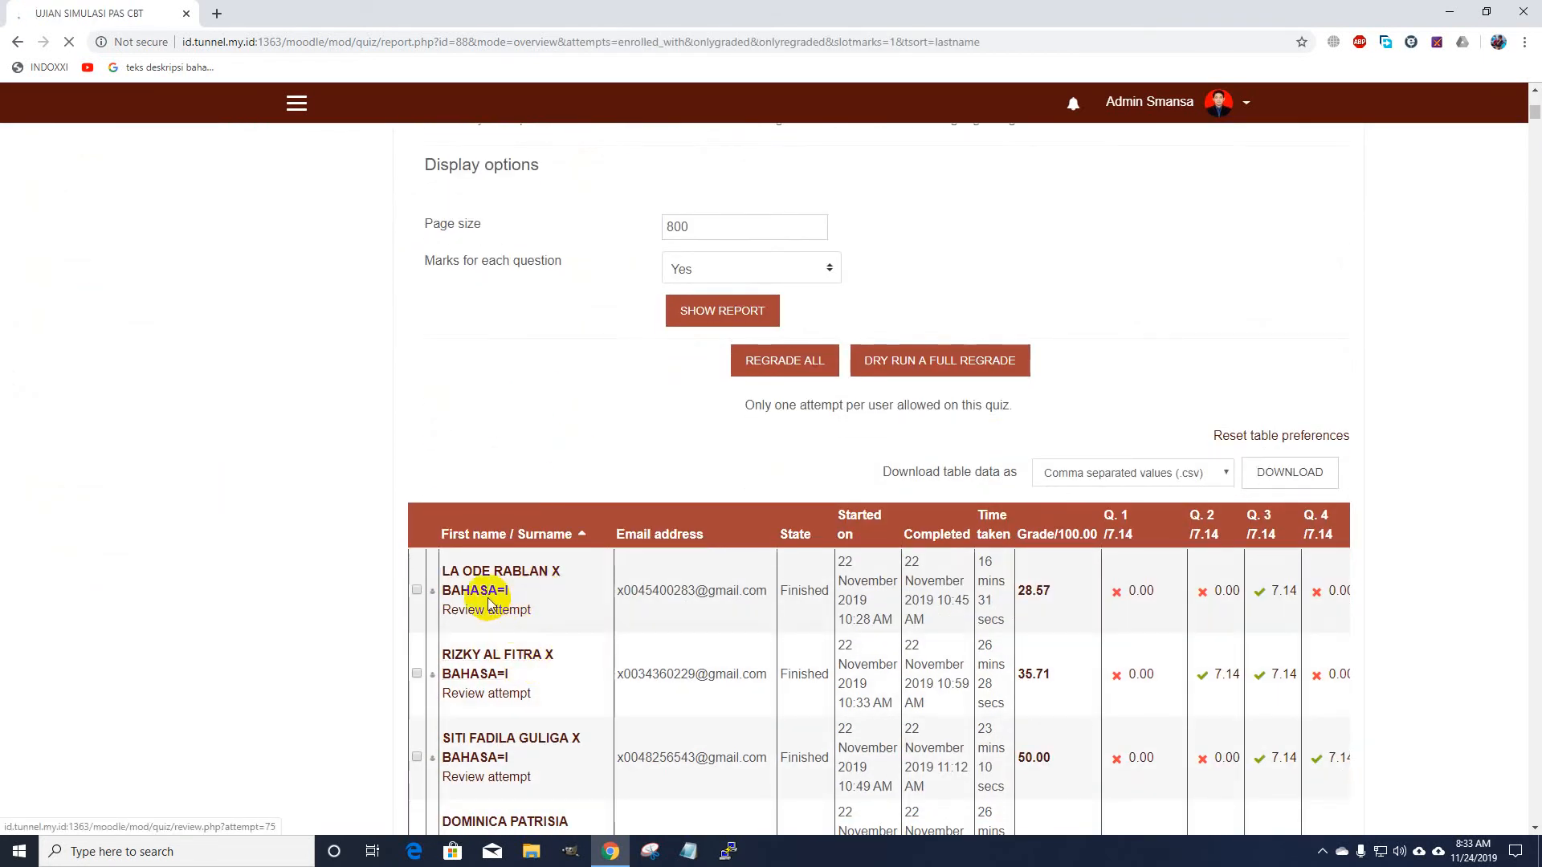
scroll(510, 614, "down", 2)
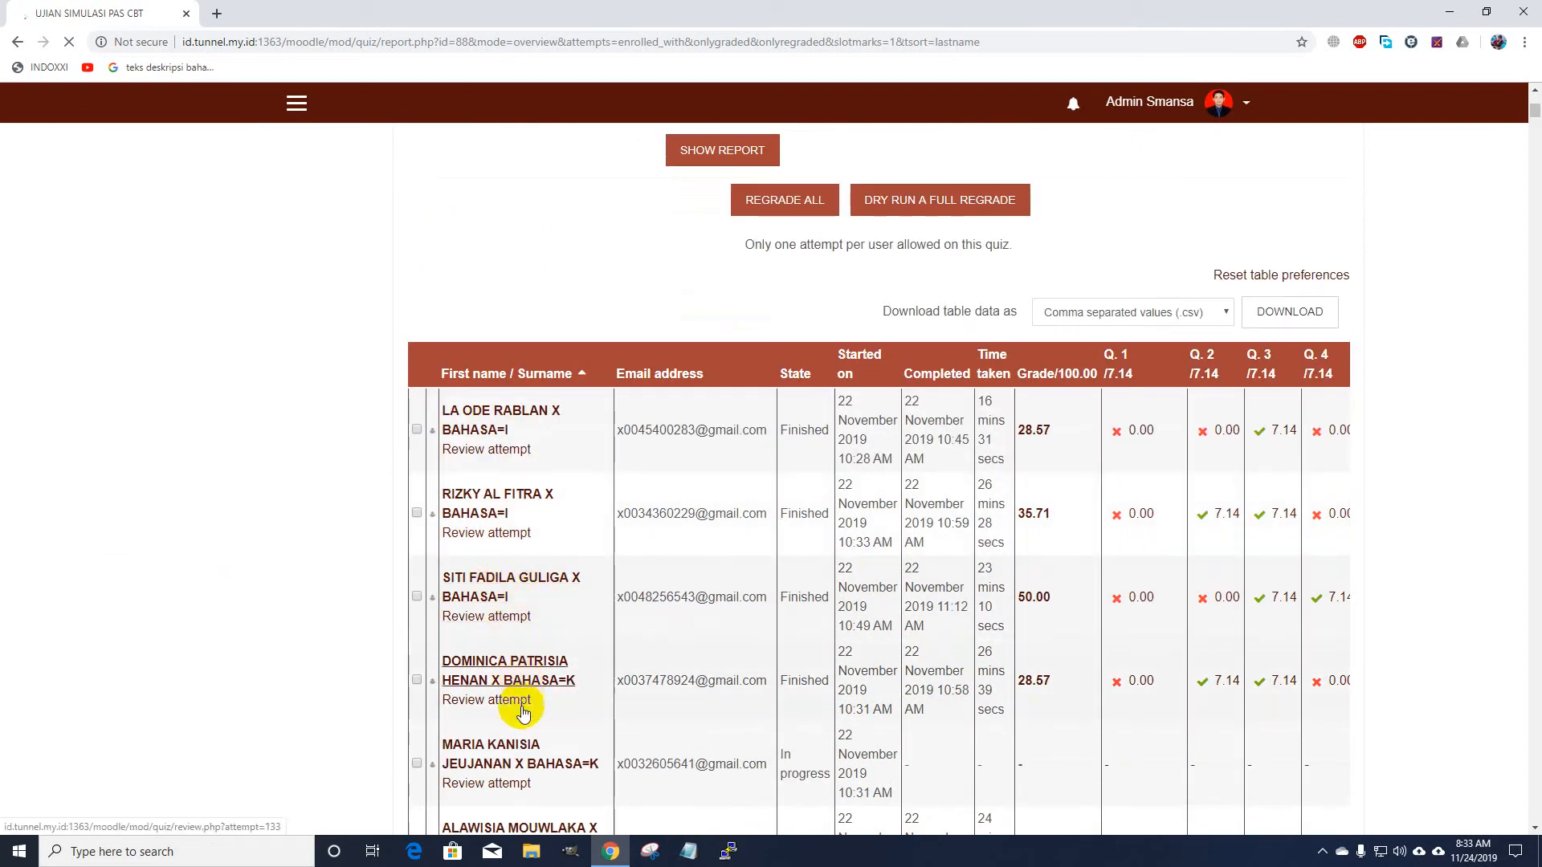
scroll(526, 667, "down", 4)
scroll(530, 691, "down", 7)
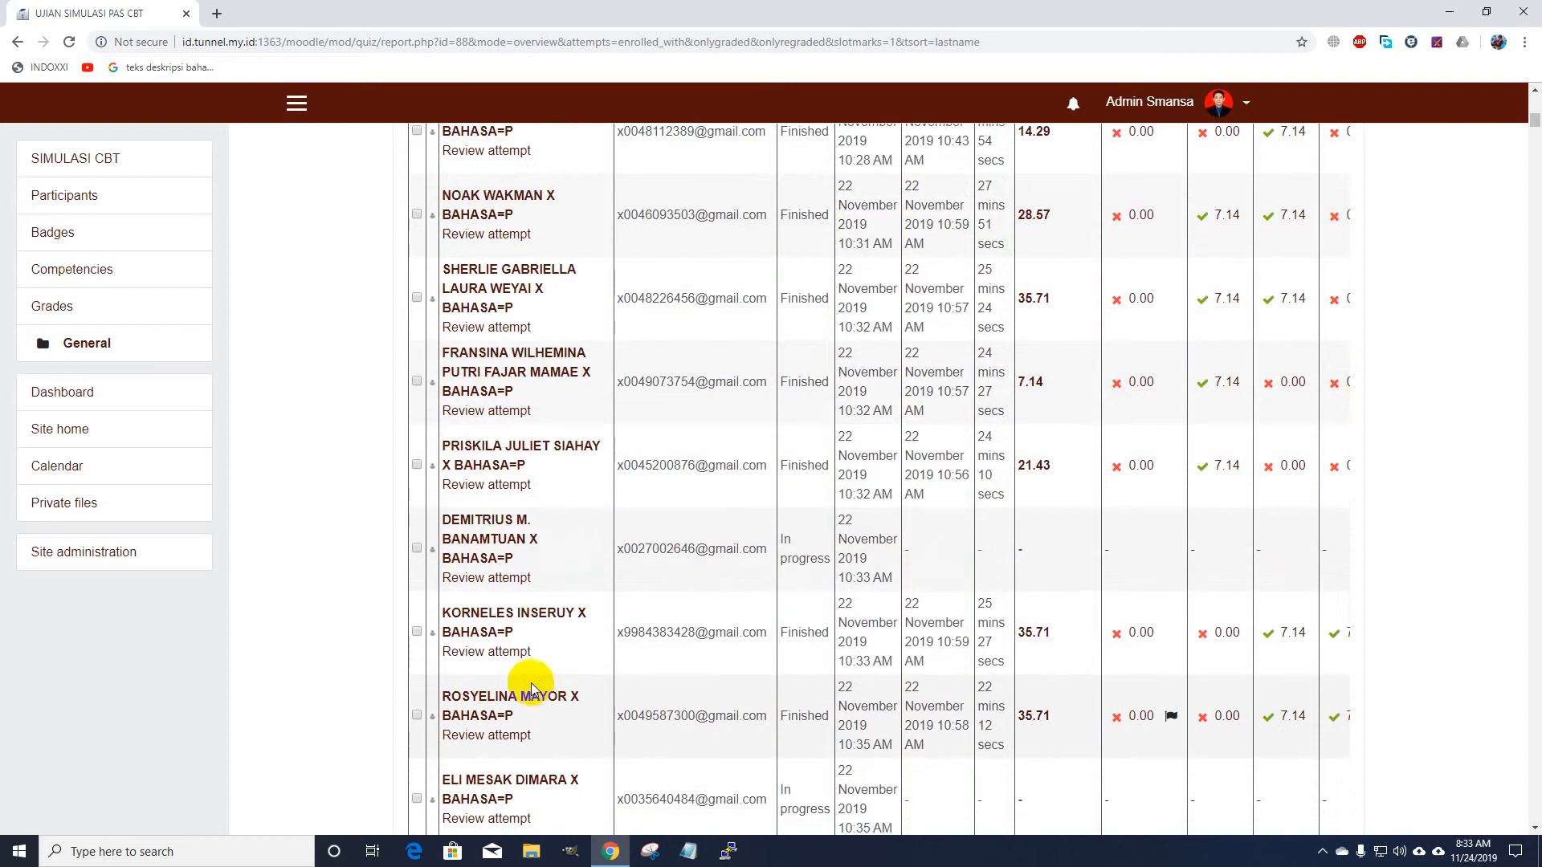
scroll(532, 682, "down", 10)
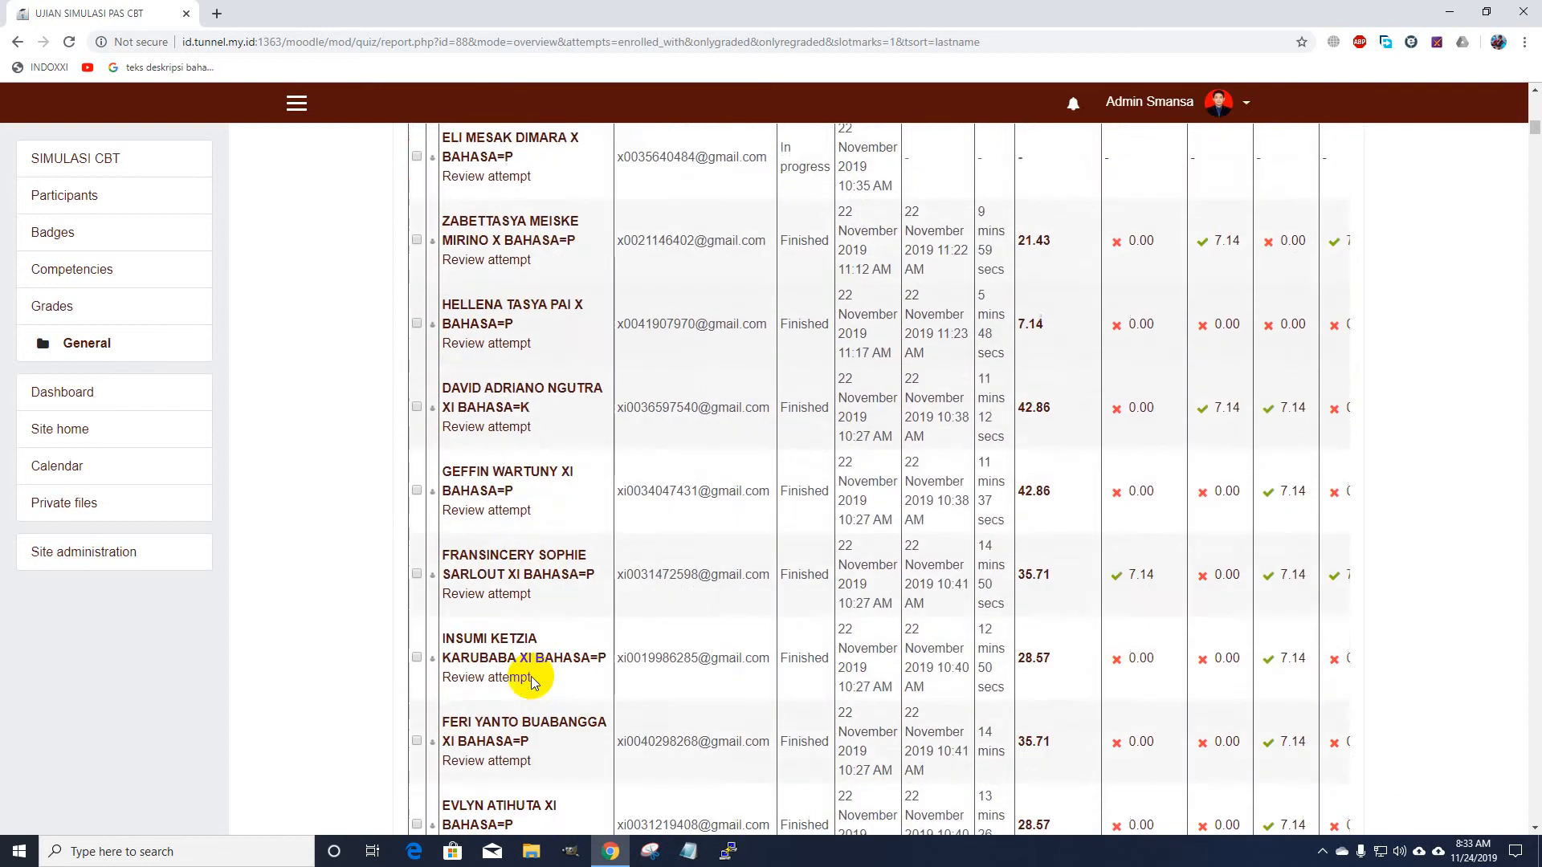
scroll(532, 678, "down", 5)
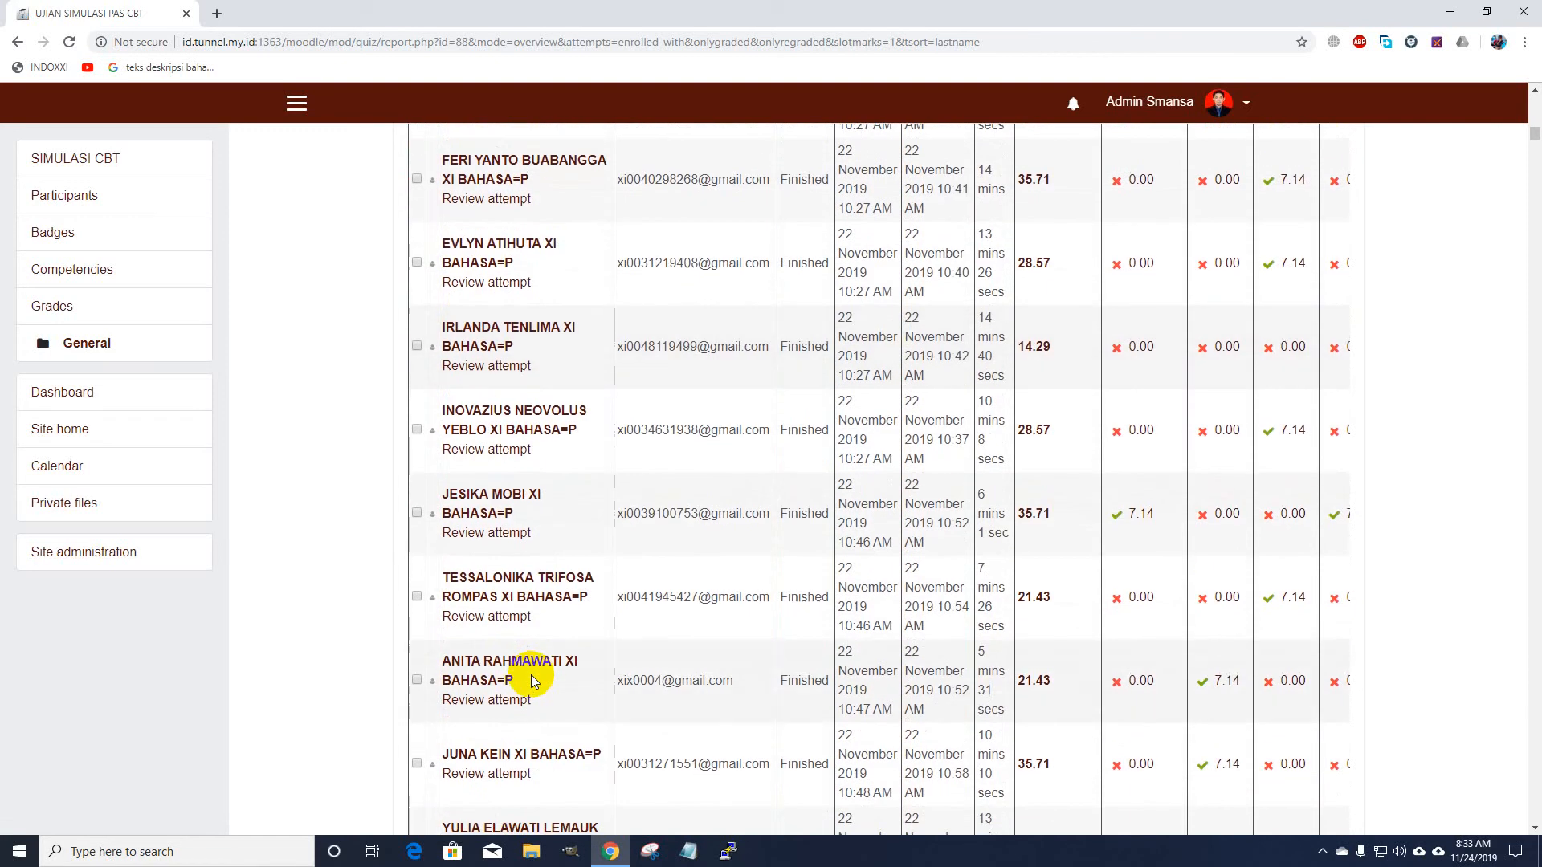
scroll(534, 667, "down", 5)
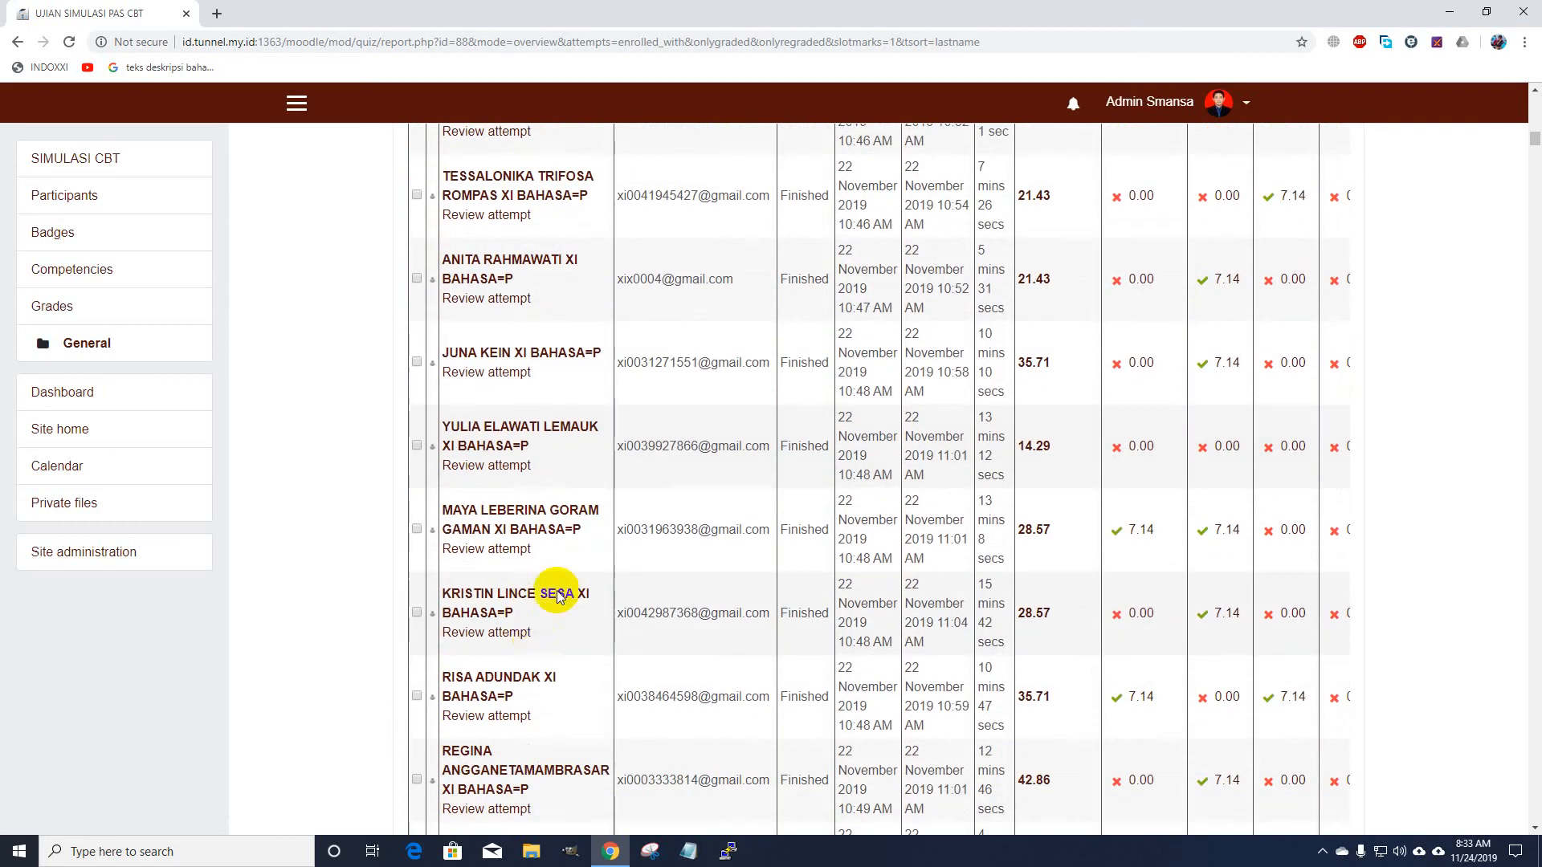
scroll(639, 553, "up", 5)
scroll(639, 552, "up", 20)
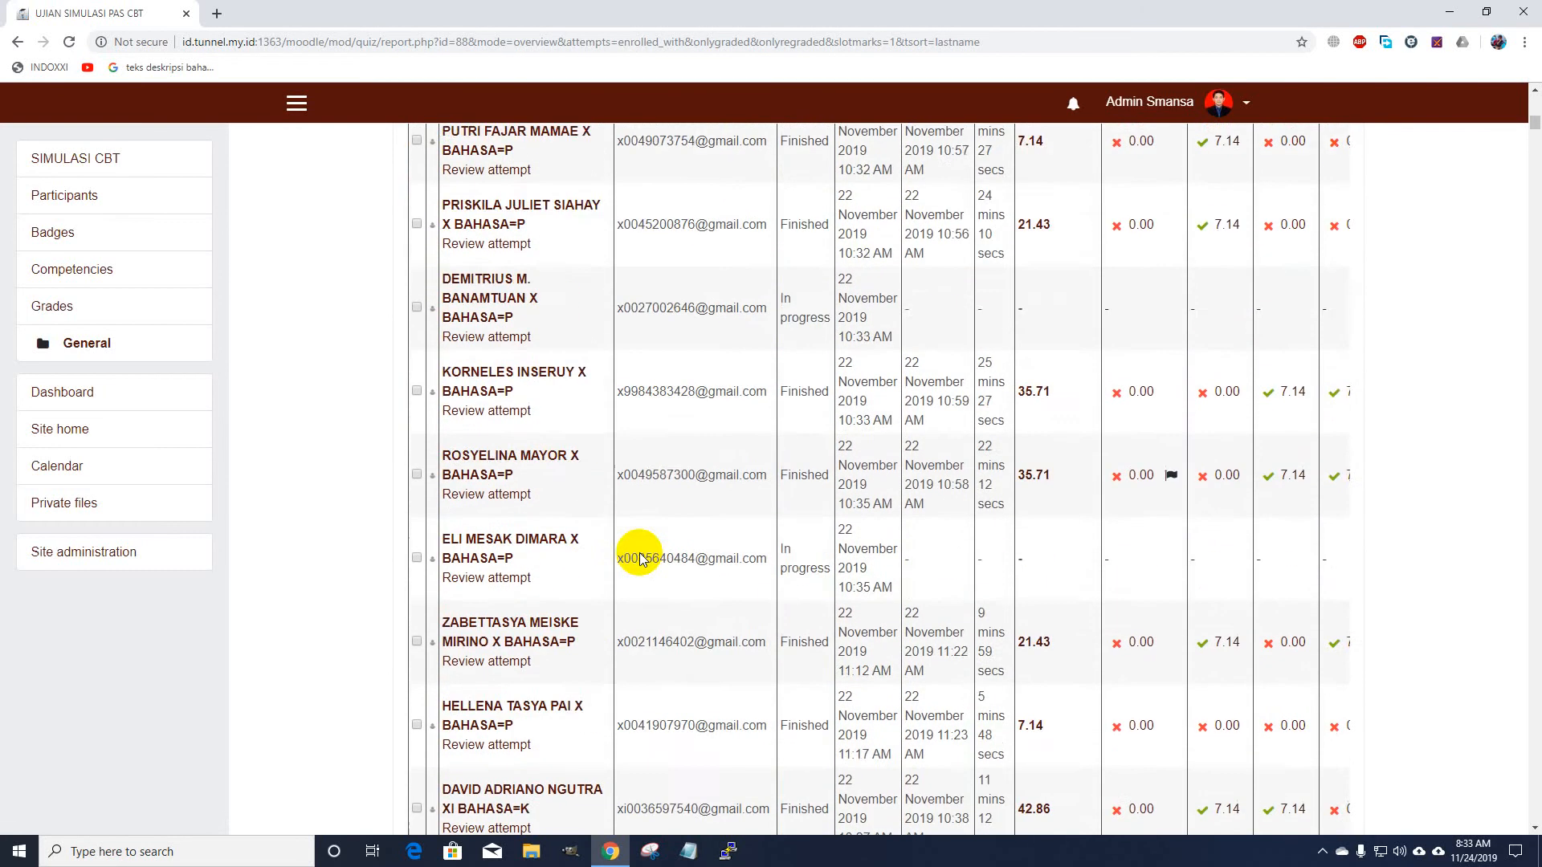
scroll(639, 553, "up", 6)
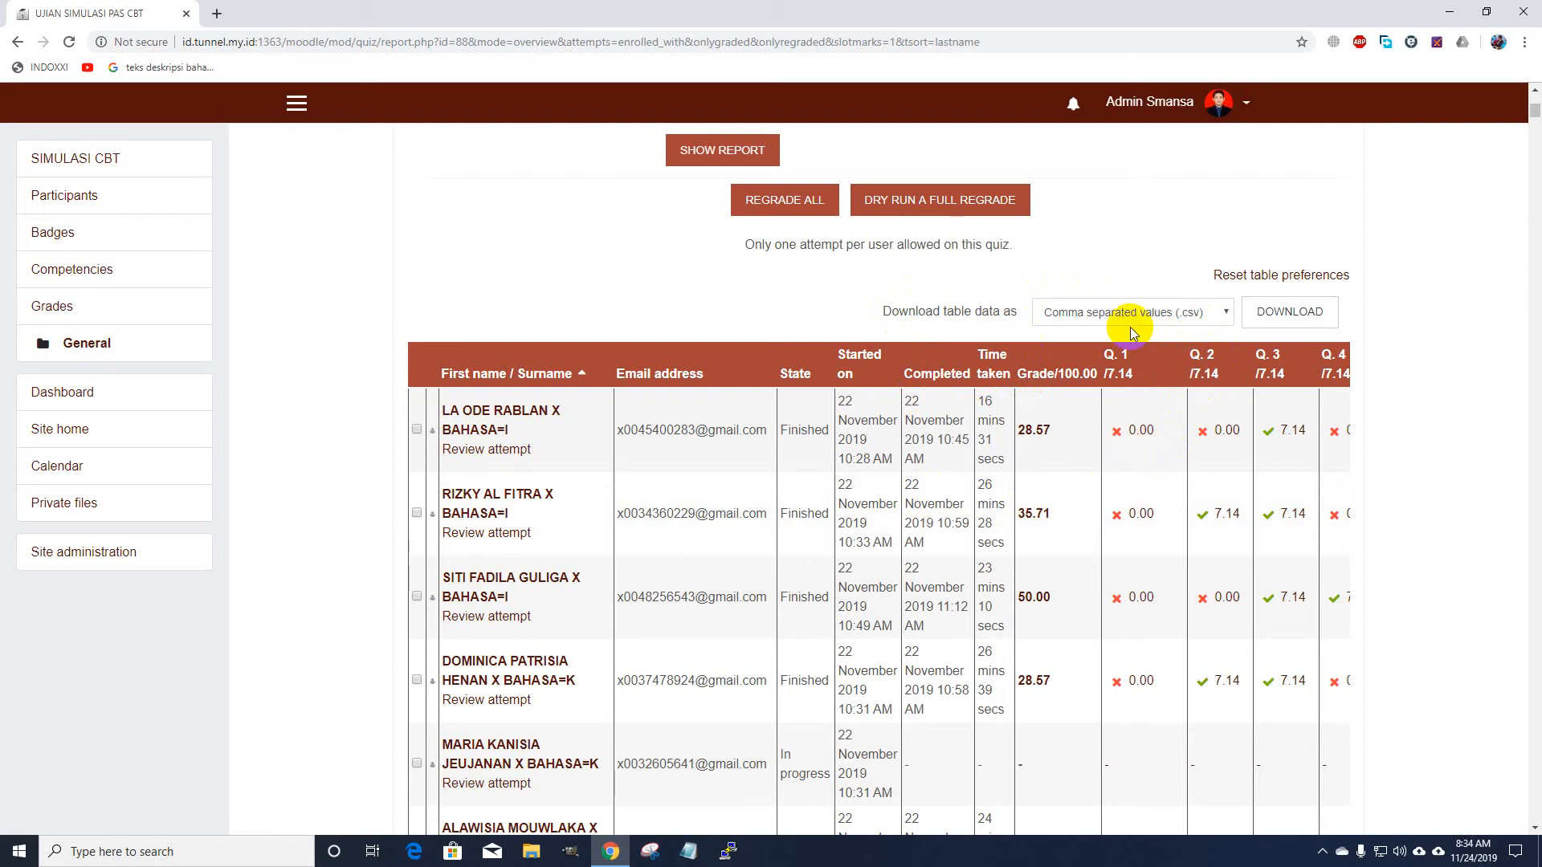
Step: Download the attempts table as Microsoft Excel (.xlsx) to G:\downloads, keeping the suggested file name
left_click(1229, 312)
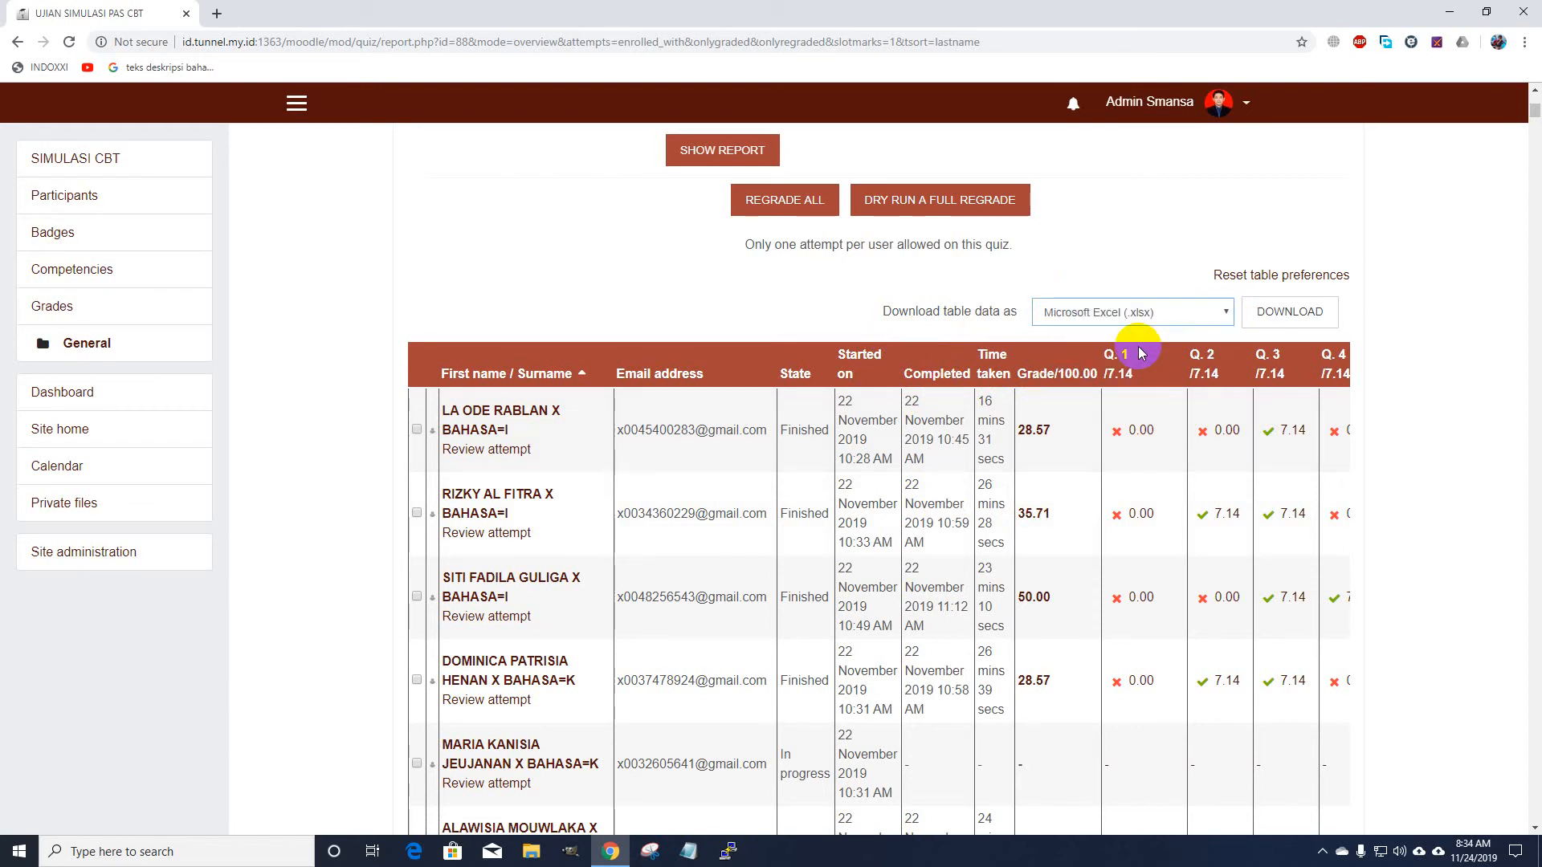
left_click(1286, 317)
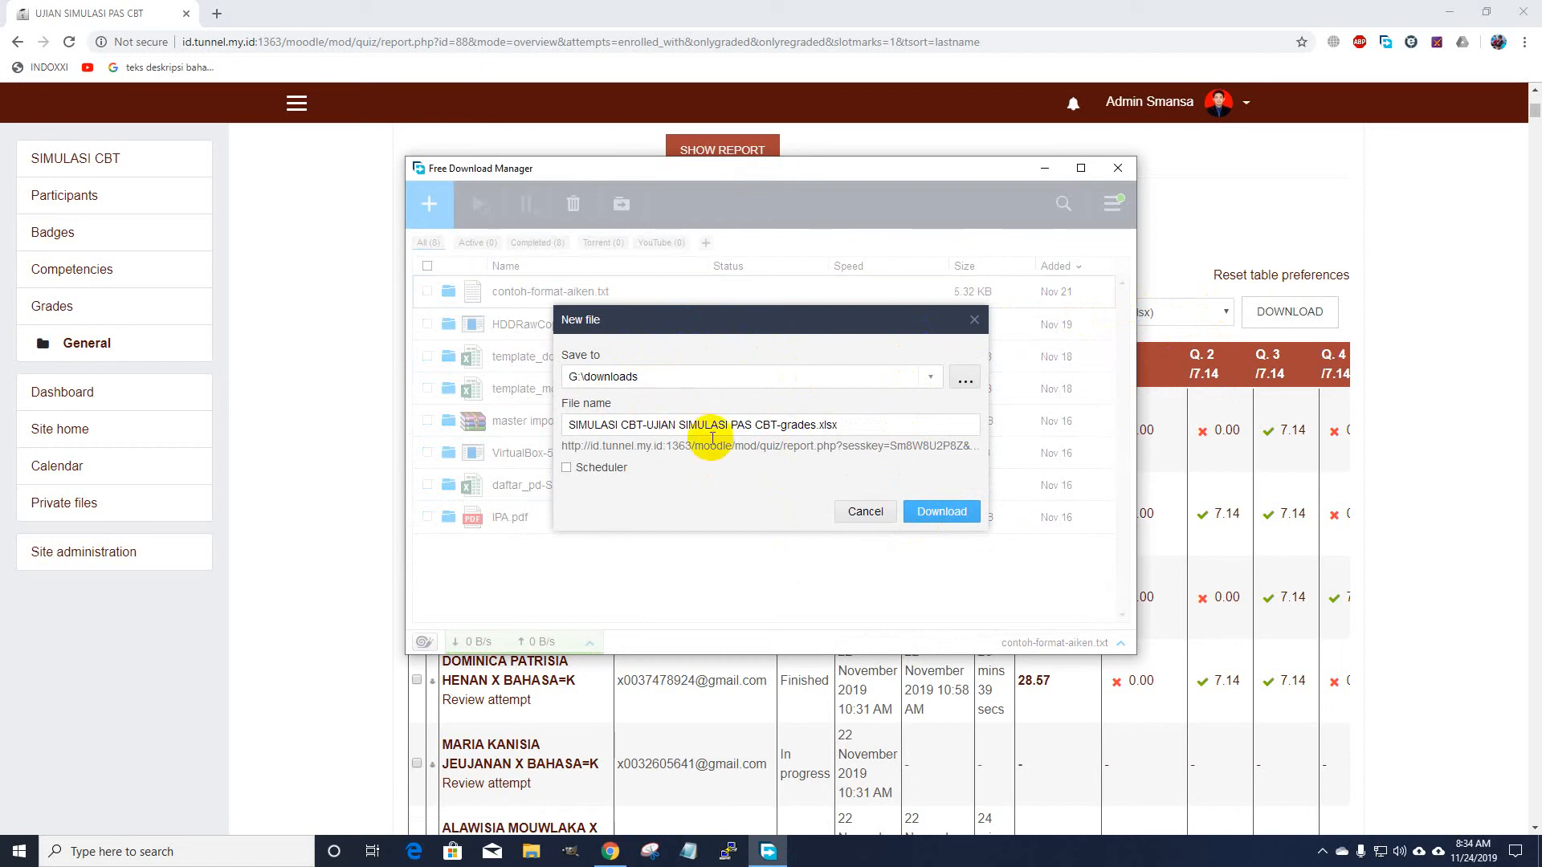
left_click(922, 511)
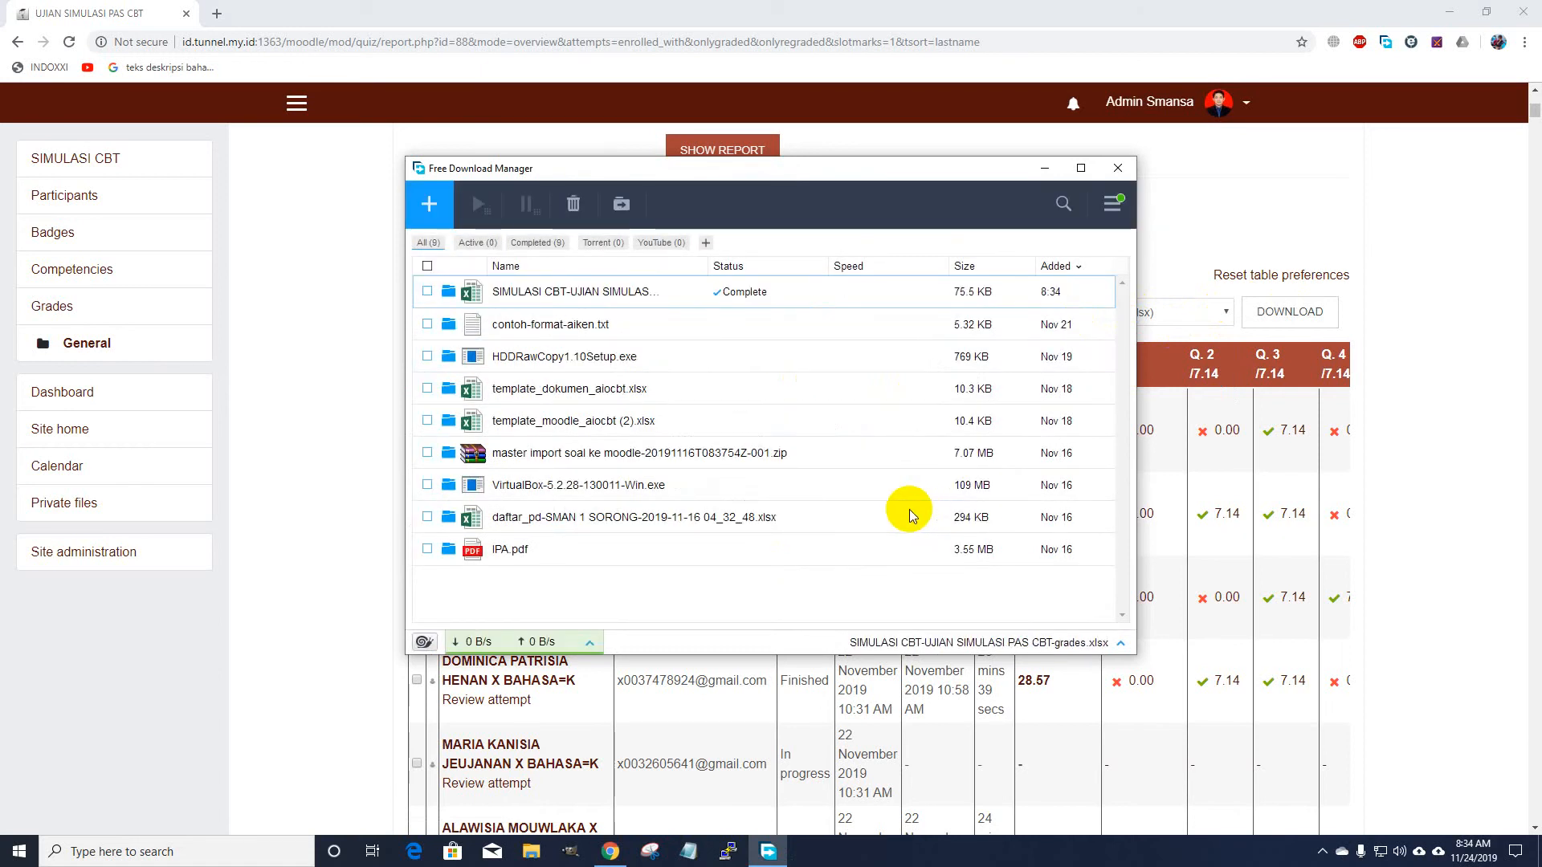
Step: Open the downloaded SIMULASI CBT-UJIAN SIMULASI PAS CBT-grades.xlsx file in Excel and glance over its rows
right_click(611, 293)
left_click(620, 303)
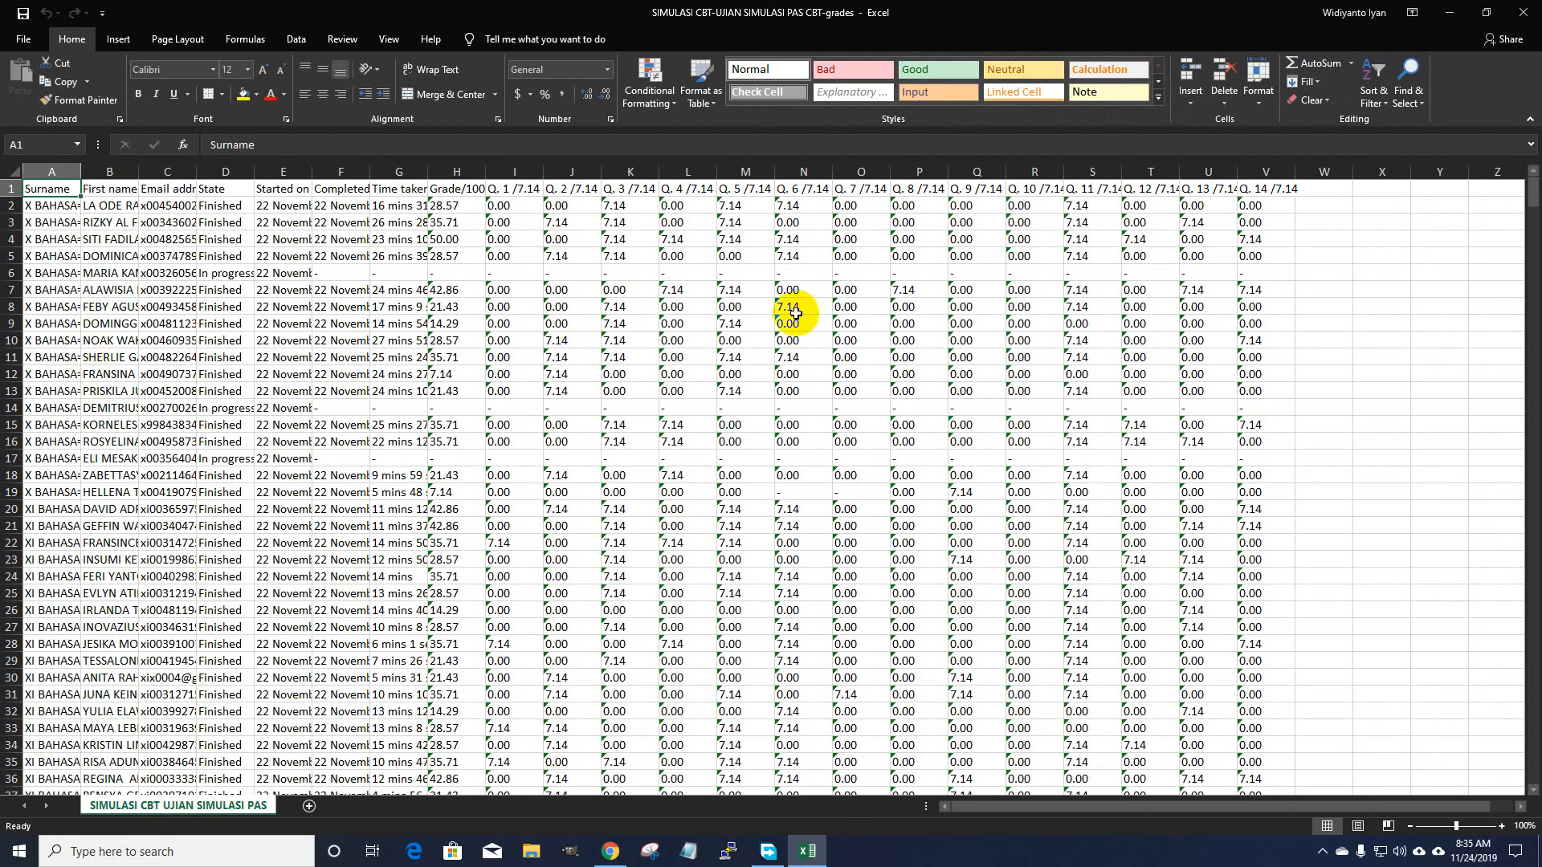
scroll(798, 318, "down", 5)
scroll(797, 318, "up", 5)
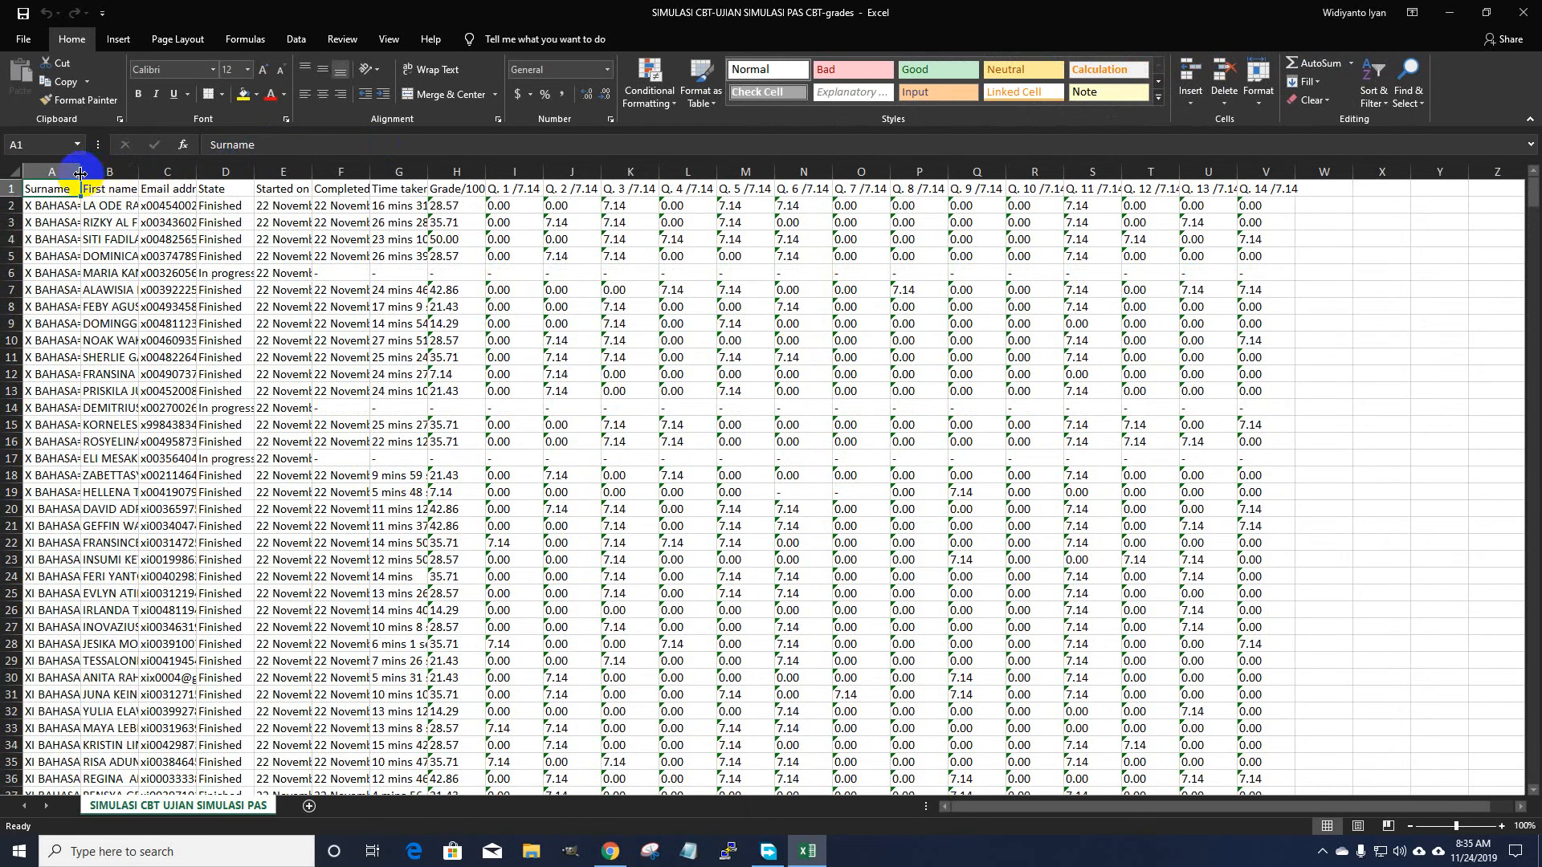
Step: Widen the Surname and First name columns to show their full contents and look through the class groups
left_click_drag(81, 173, 467, 172)
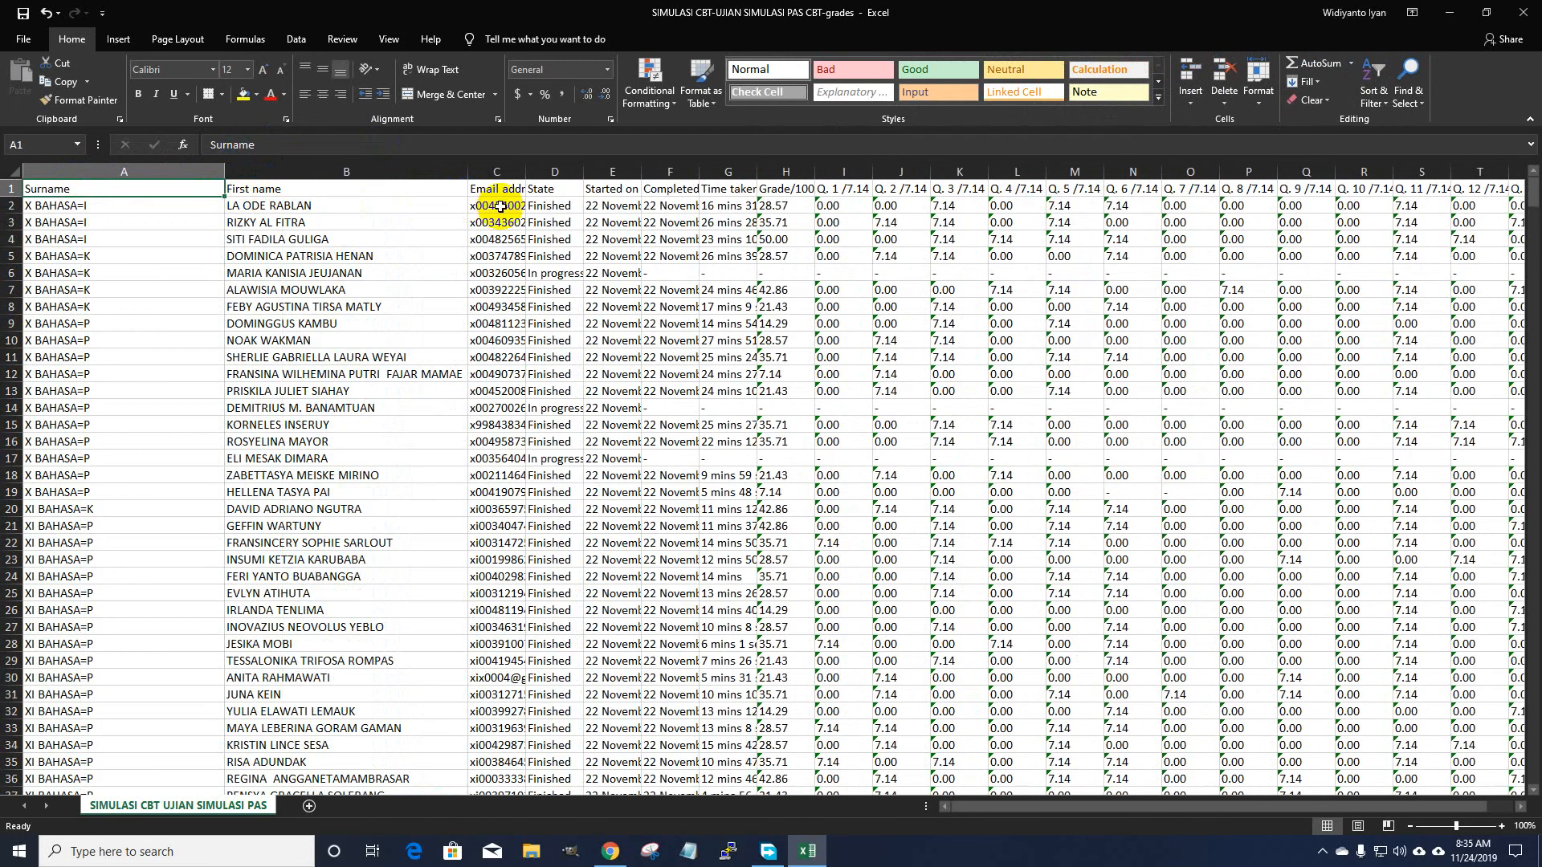
scroll(96, 311, "down", 12)
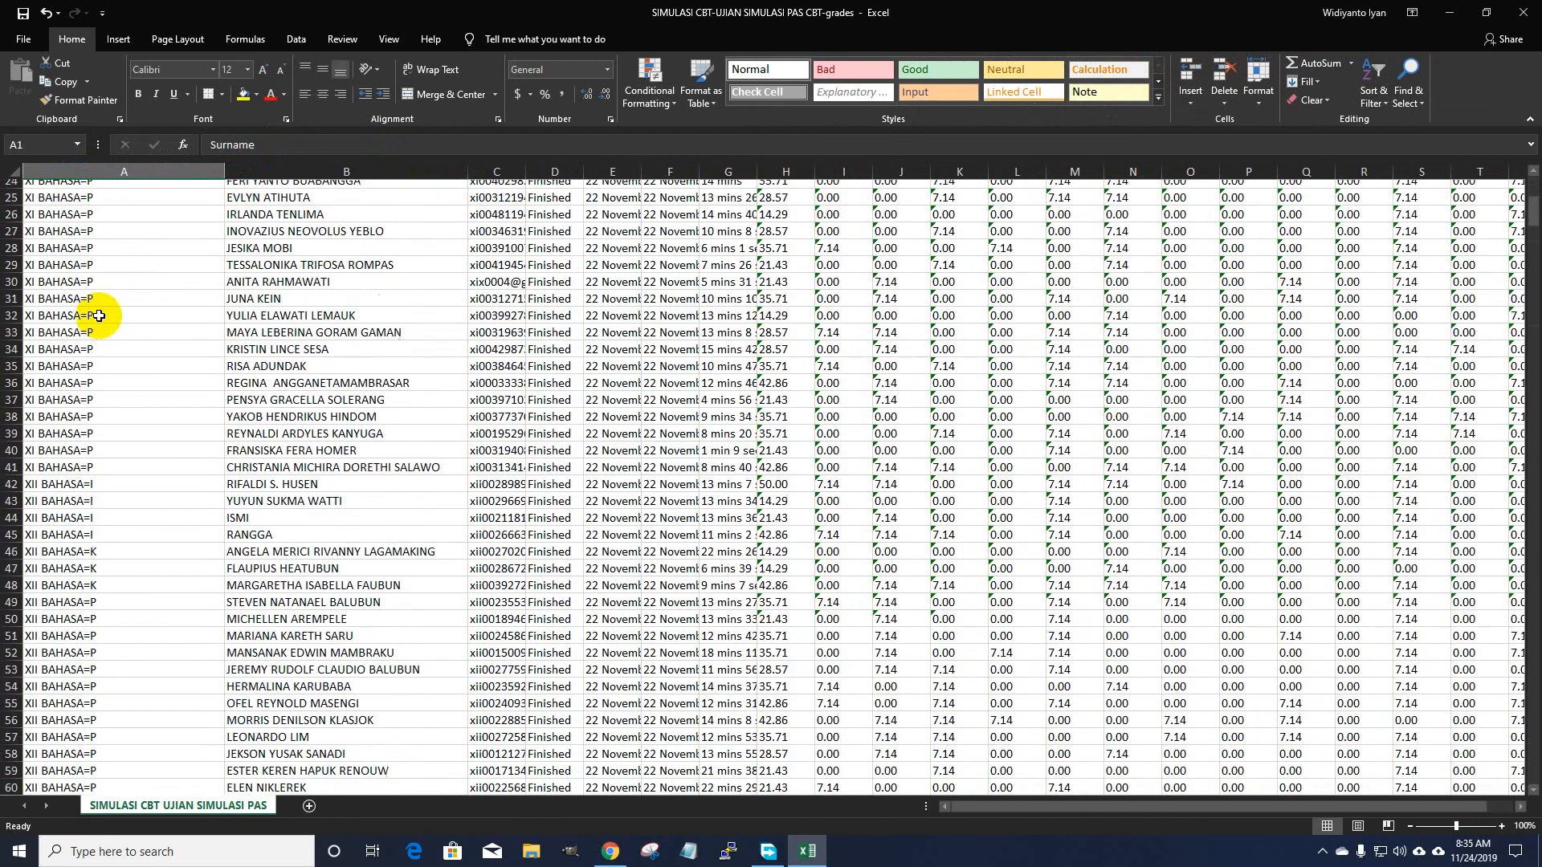
scroll(101, 314, "down", 12)
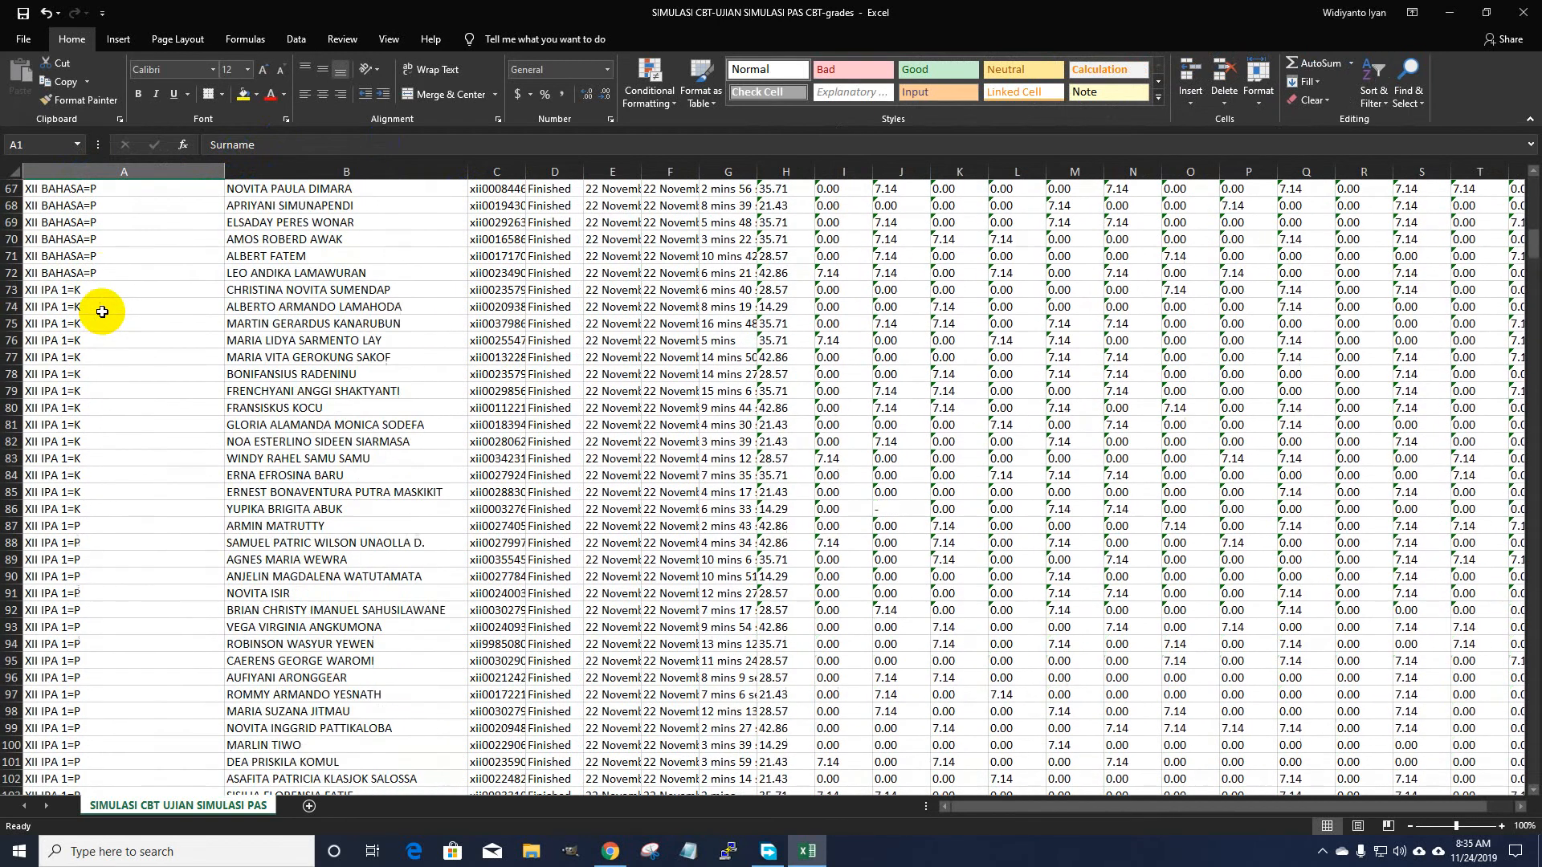
Step: Look through the class groups in the Surname column, from the XII IPA classes down to X IPA 3
scroll(102, 312, "down", 15)
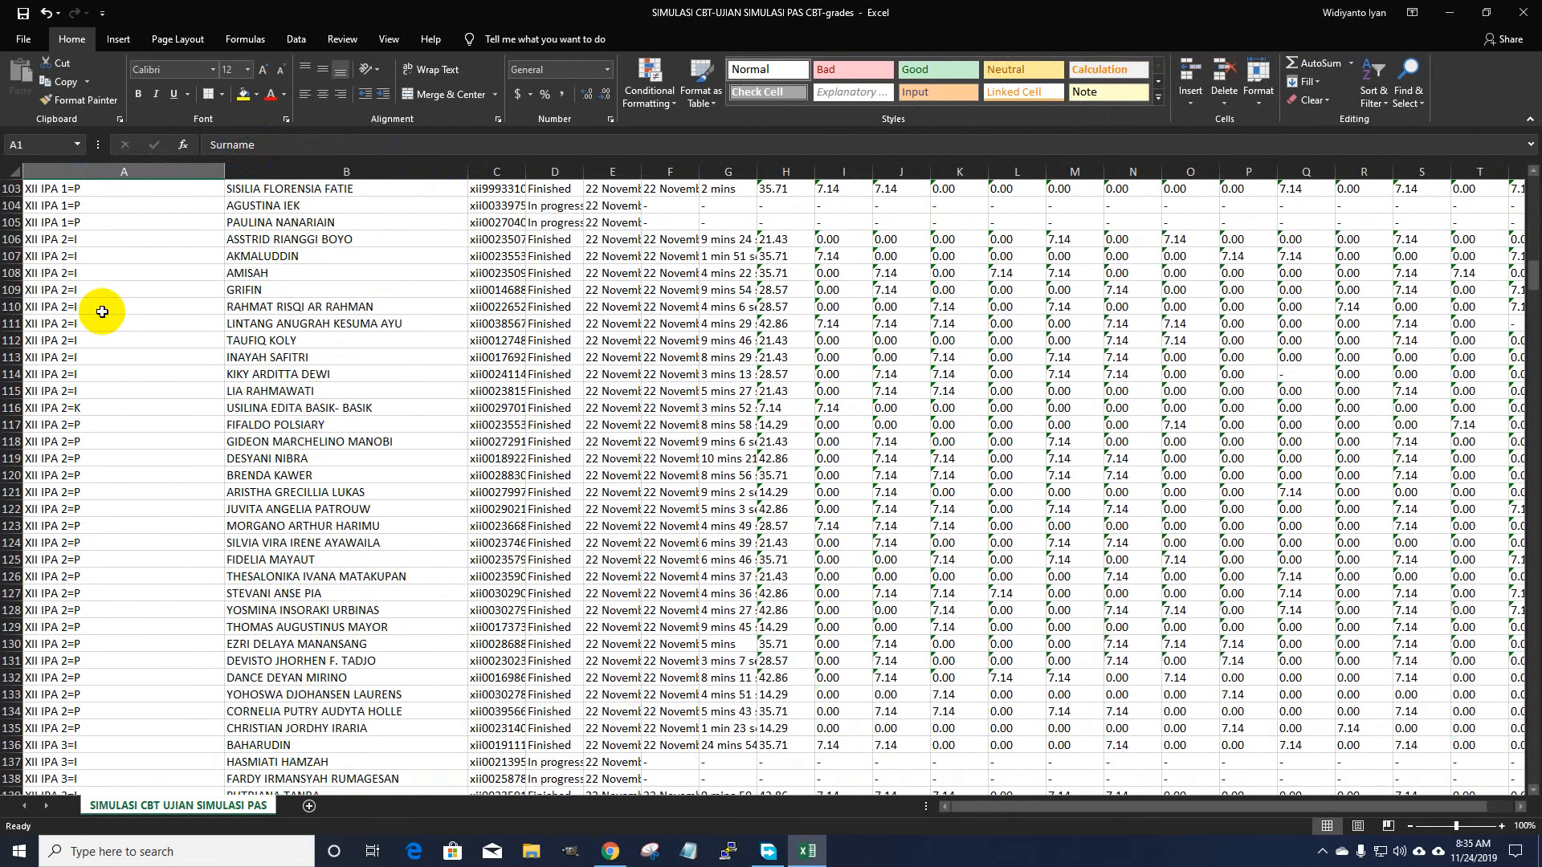
scroll(102, 312, "down", 13)
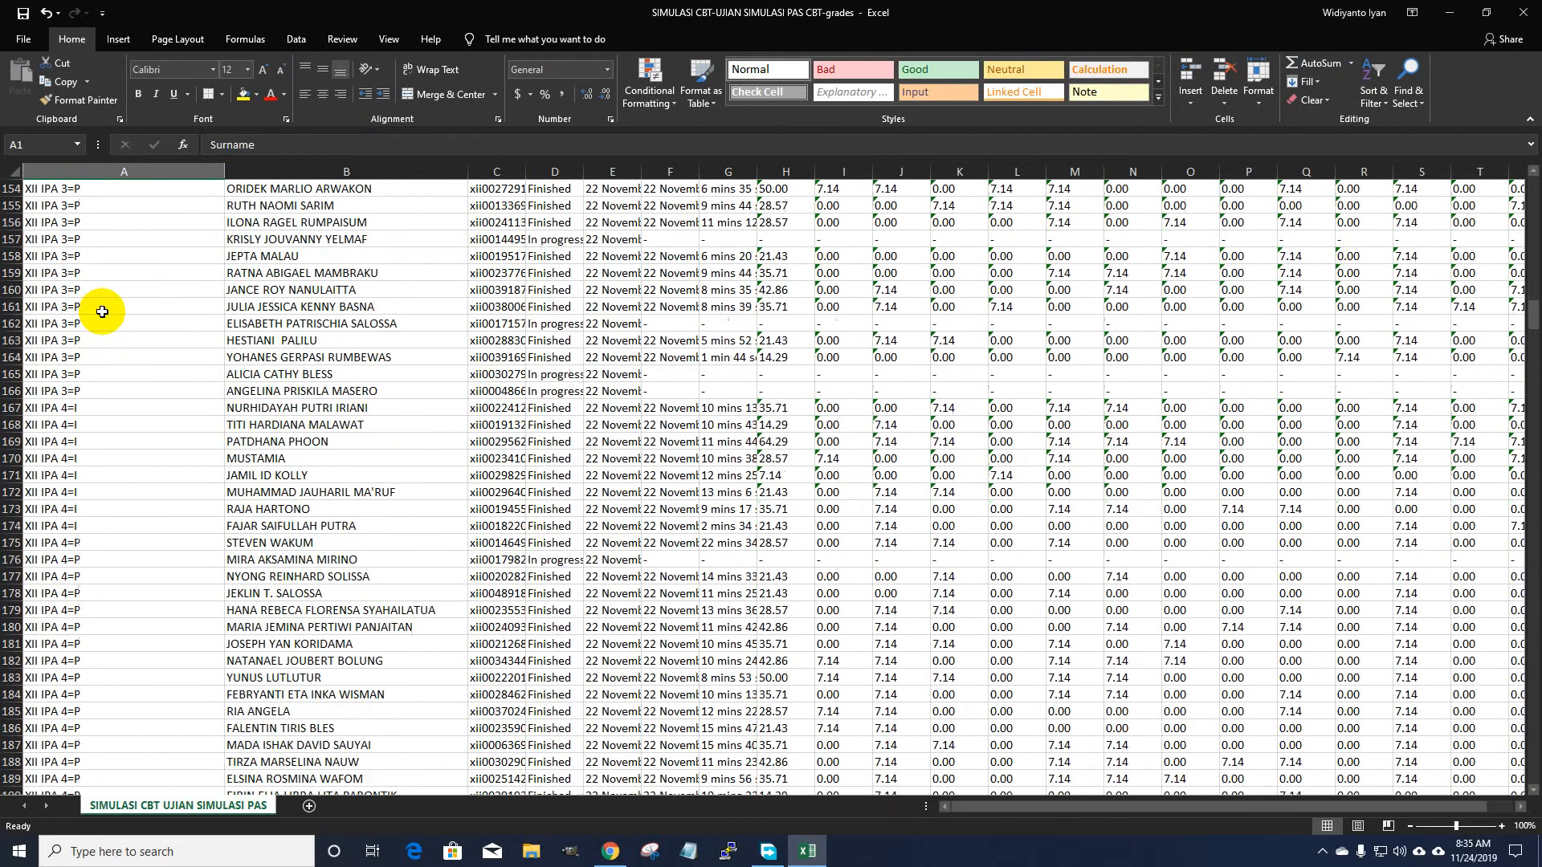
scroll(102, 310, "down", 4)
scroll(102, 305, "up", 5)
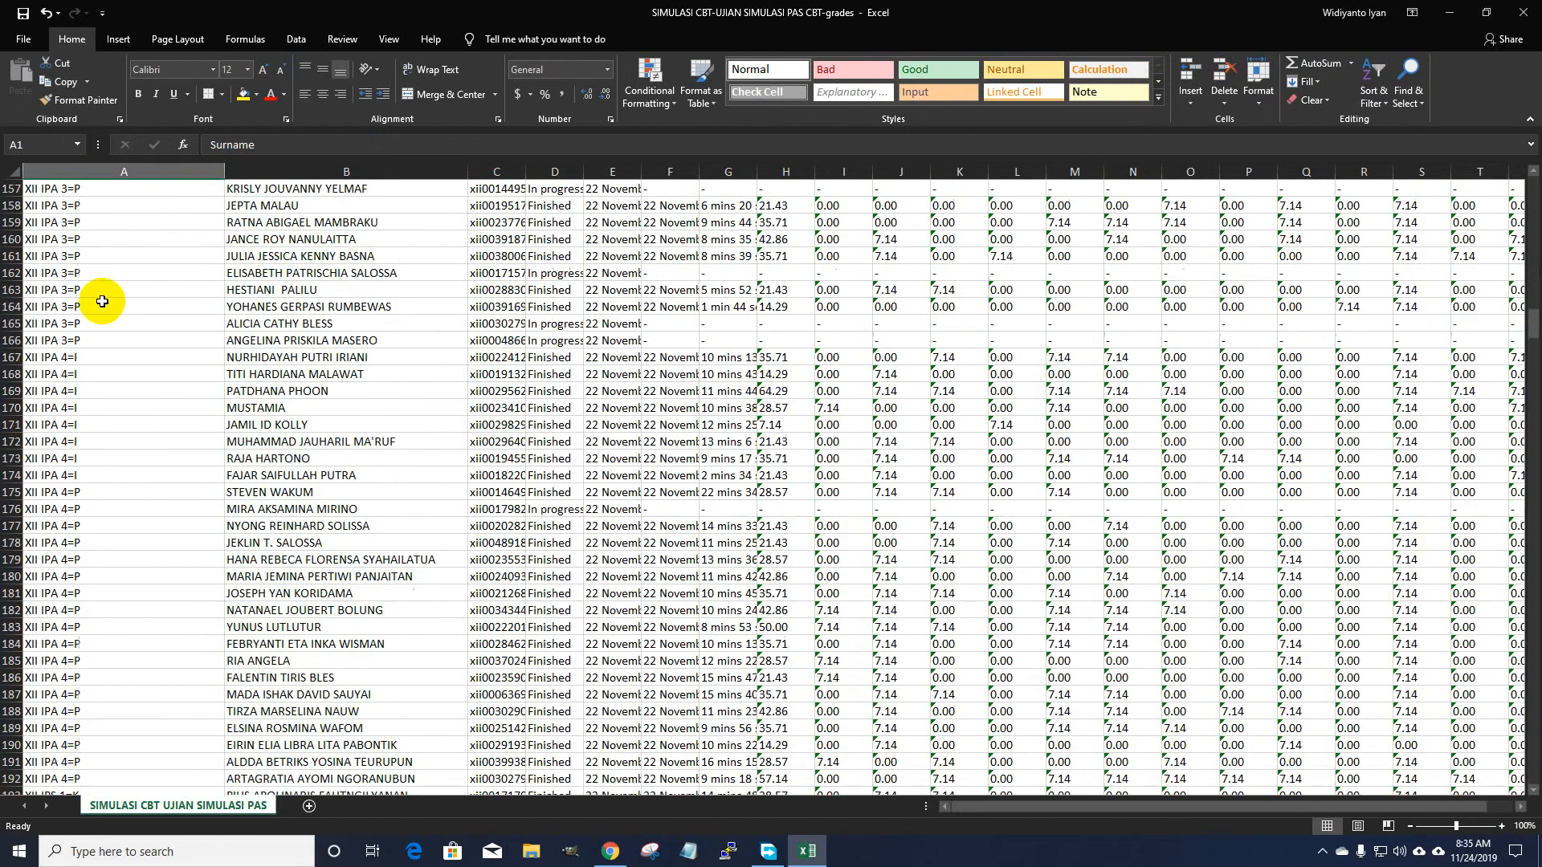
scroll(102, 302, "up", 7)
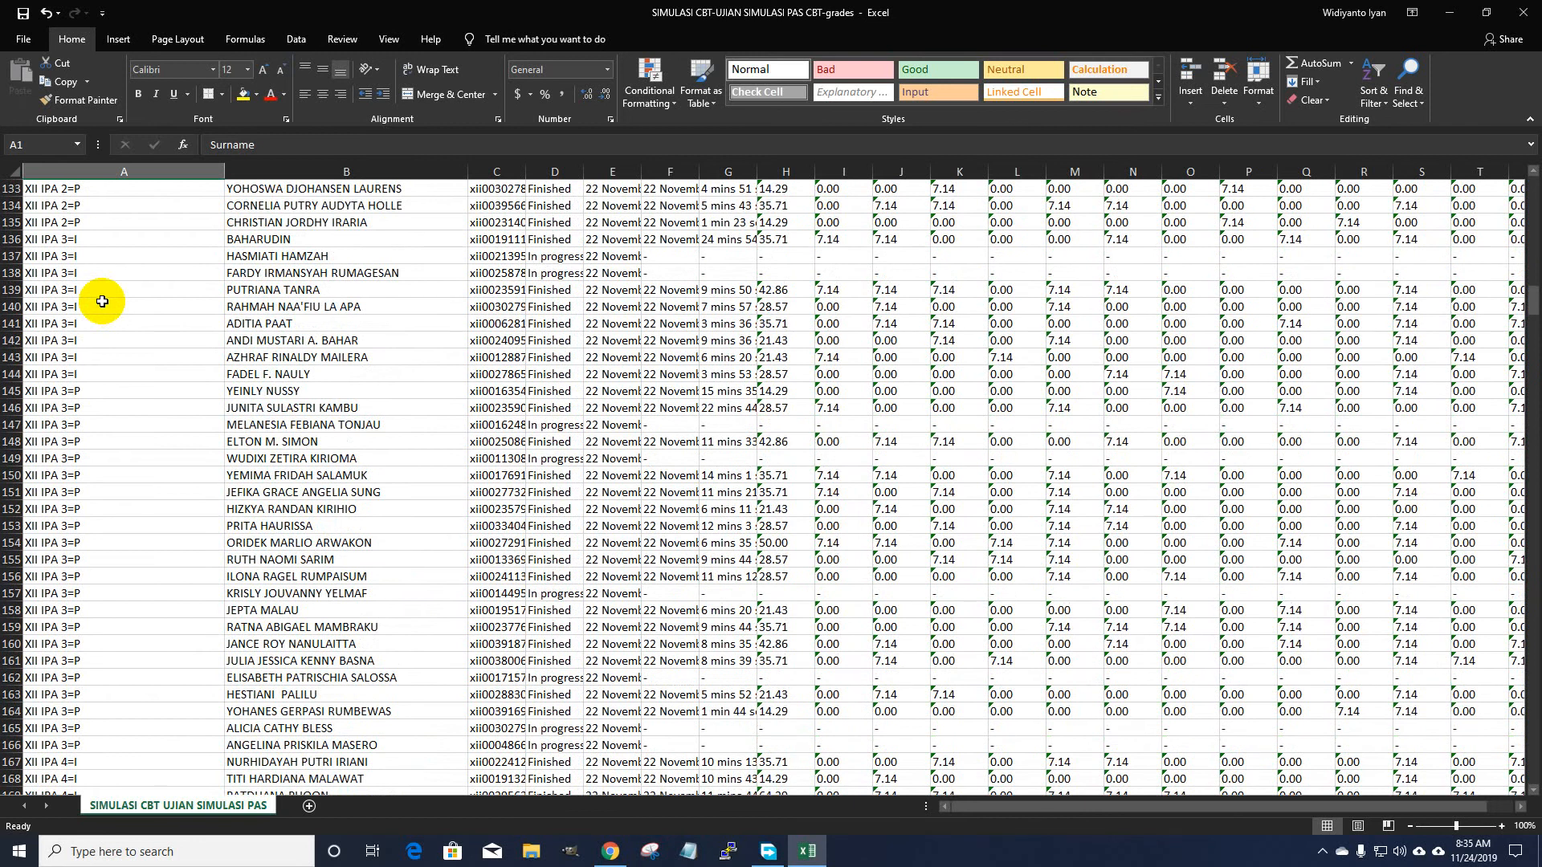
scroll(102, 301, "up", 5)
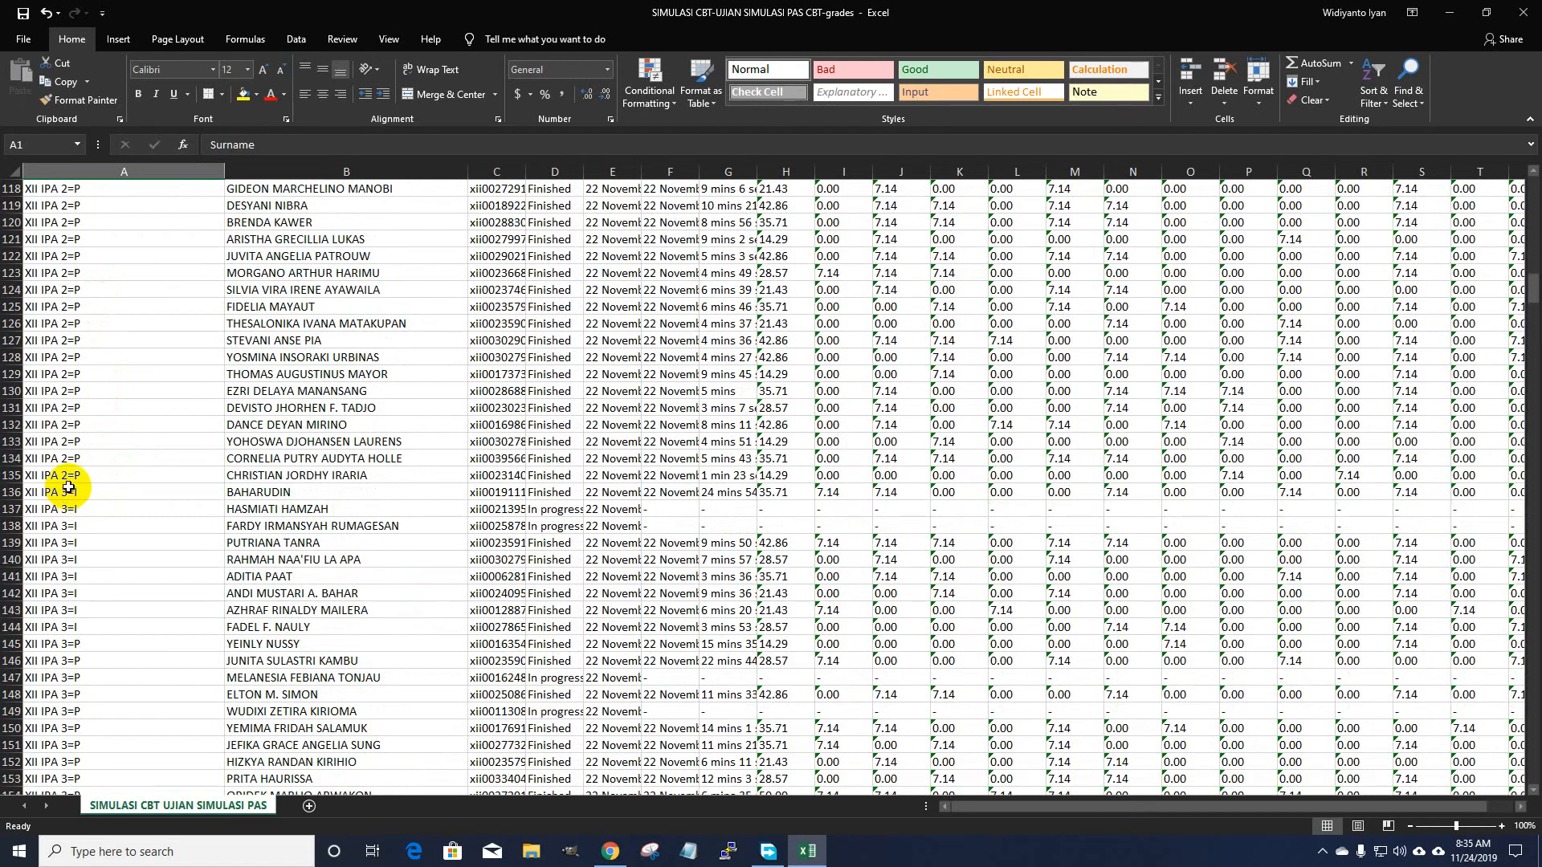
scroll(68, 476, "down", 10)
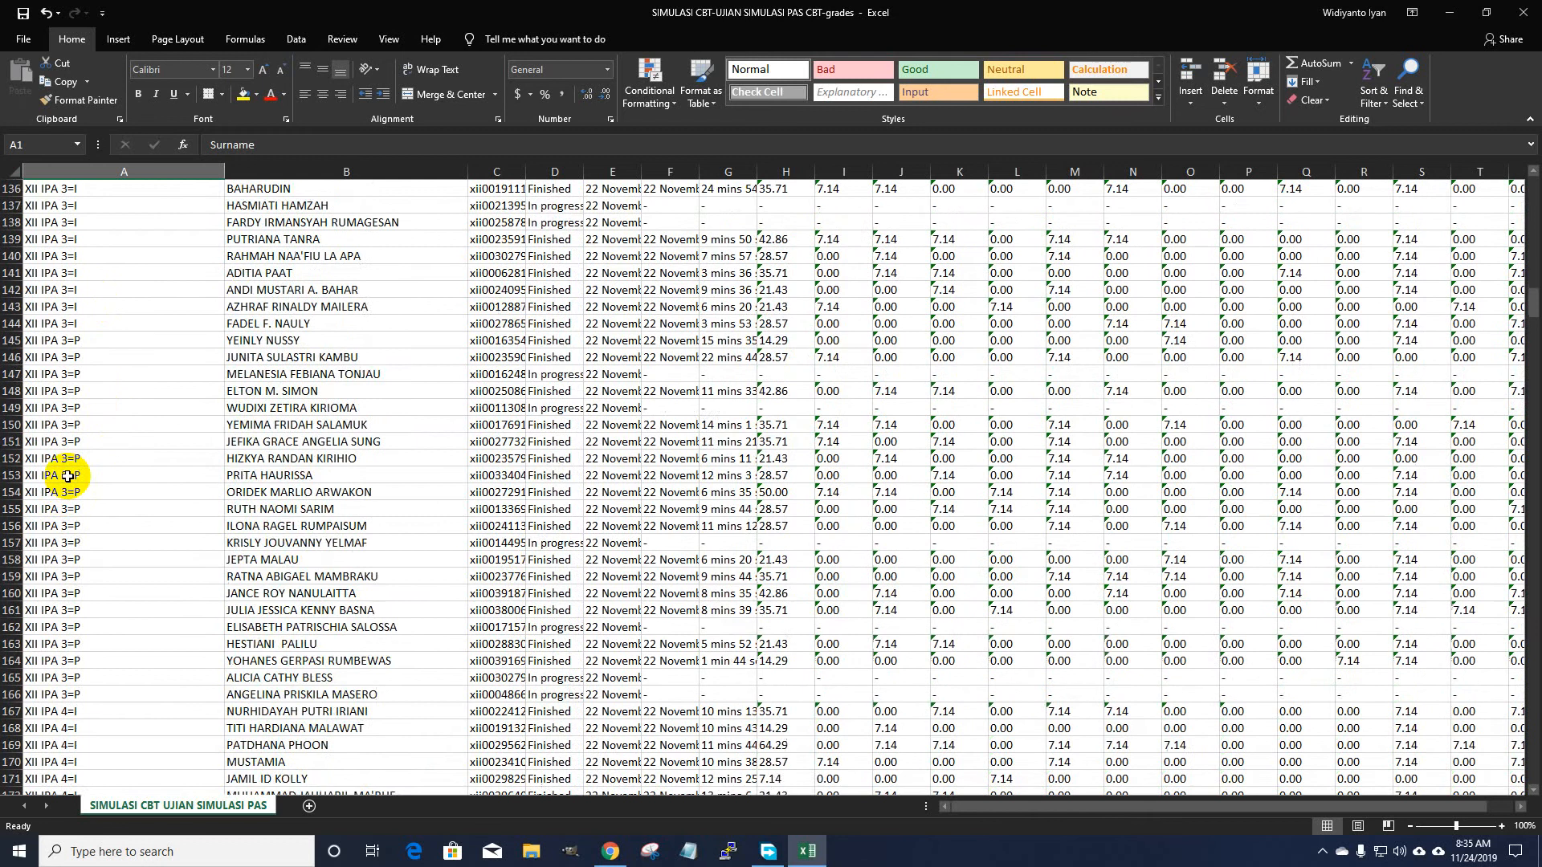
scroll(68, 476, "down", 14)
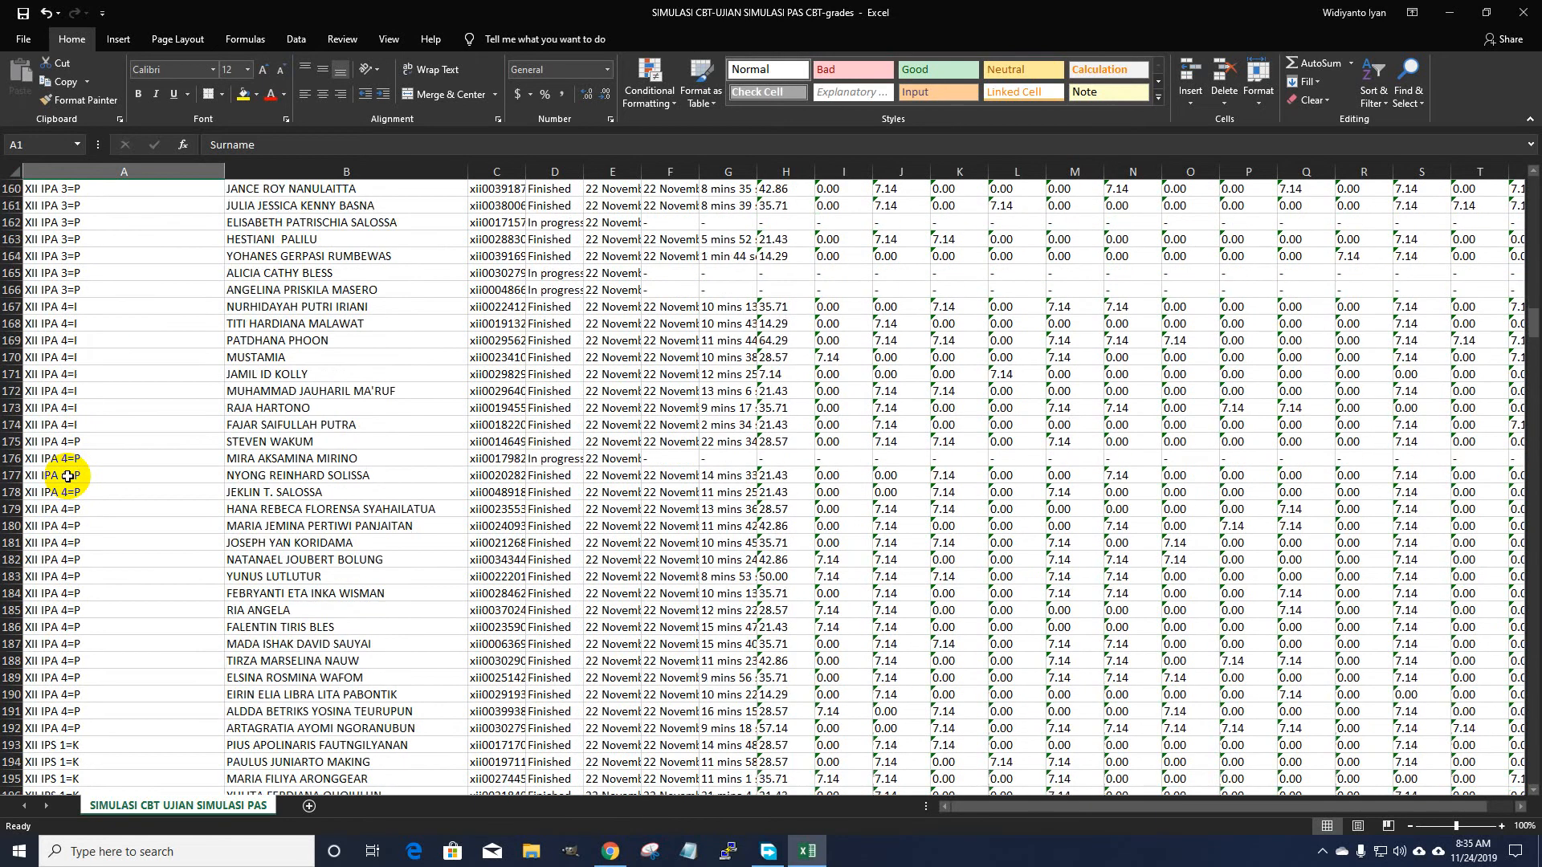
scroll(68, 477, "down", 18)
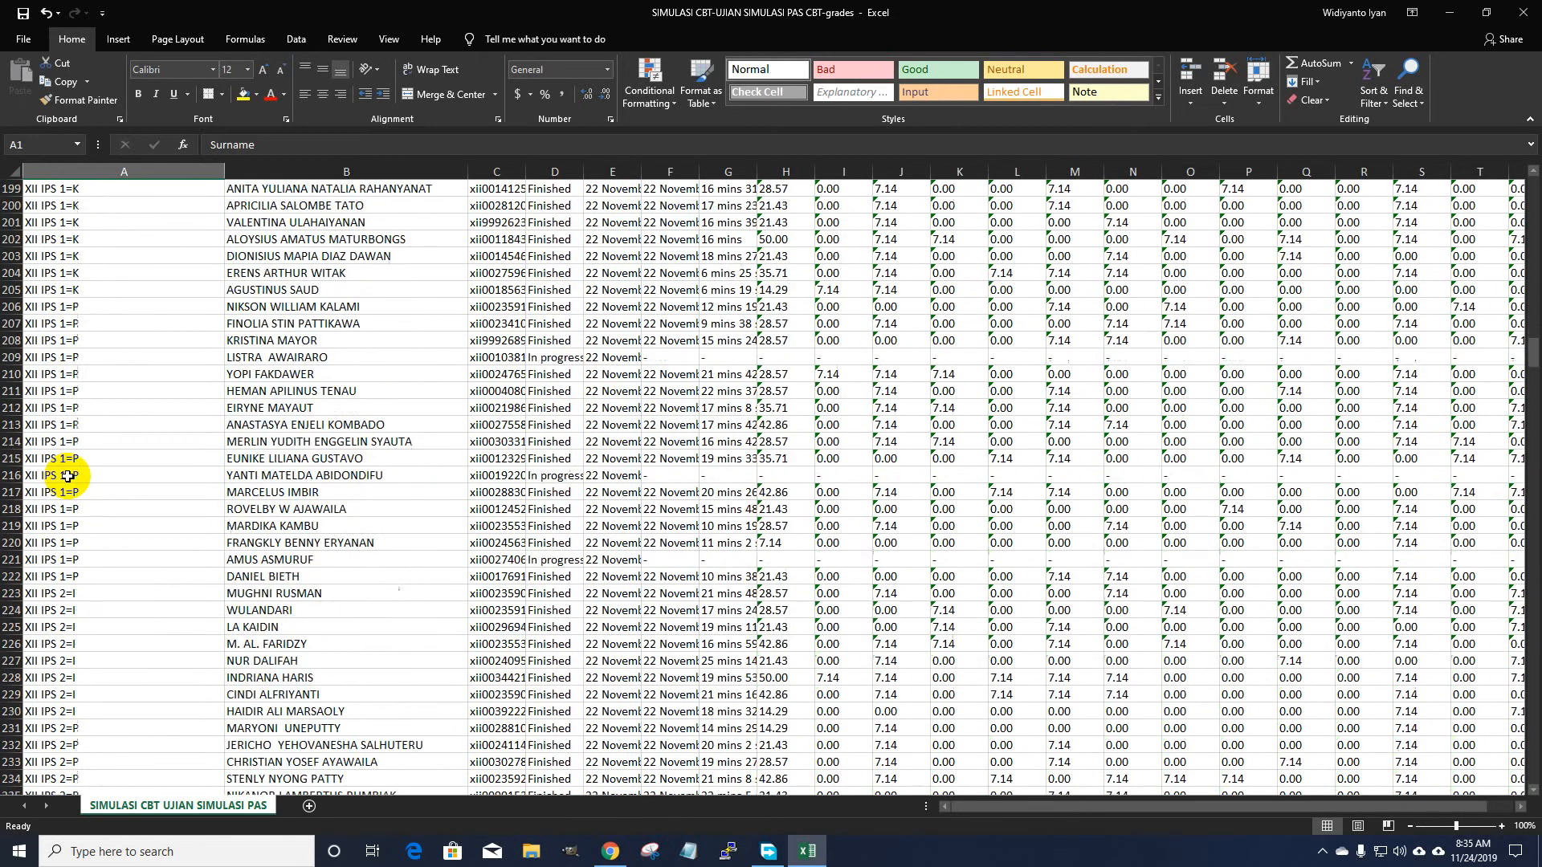
scroll(68, 476, "down", 20)
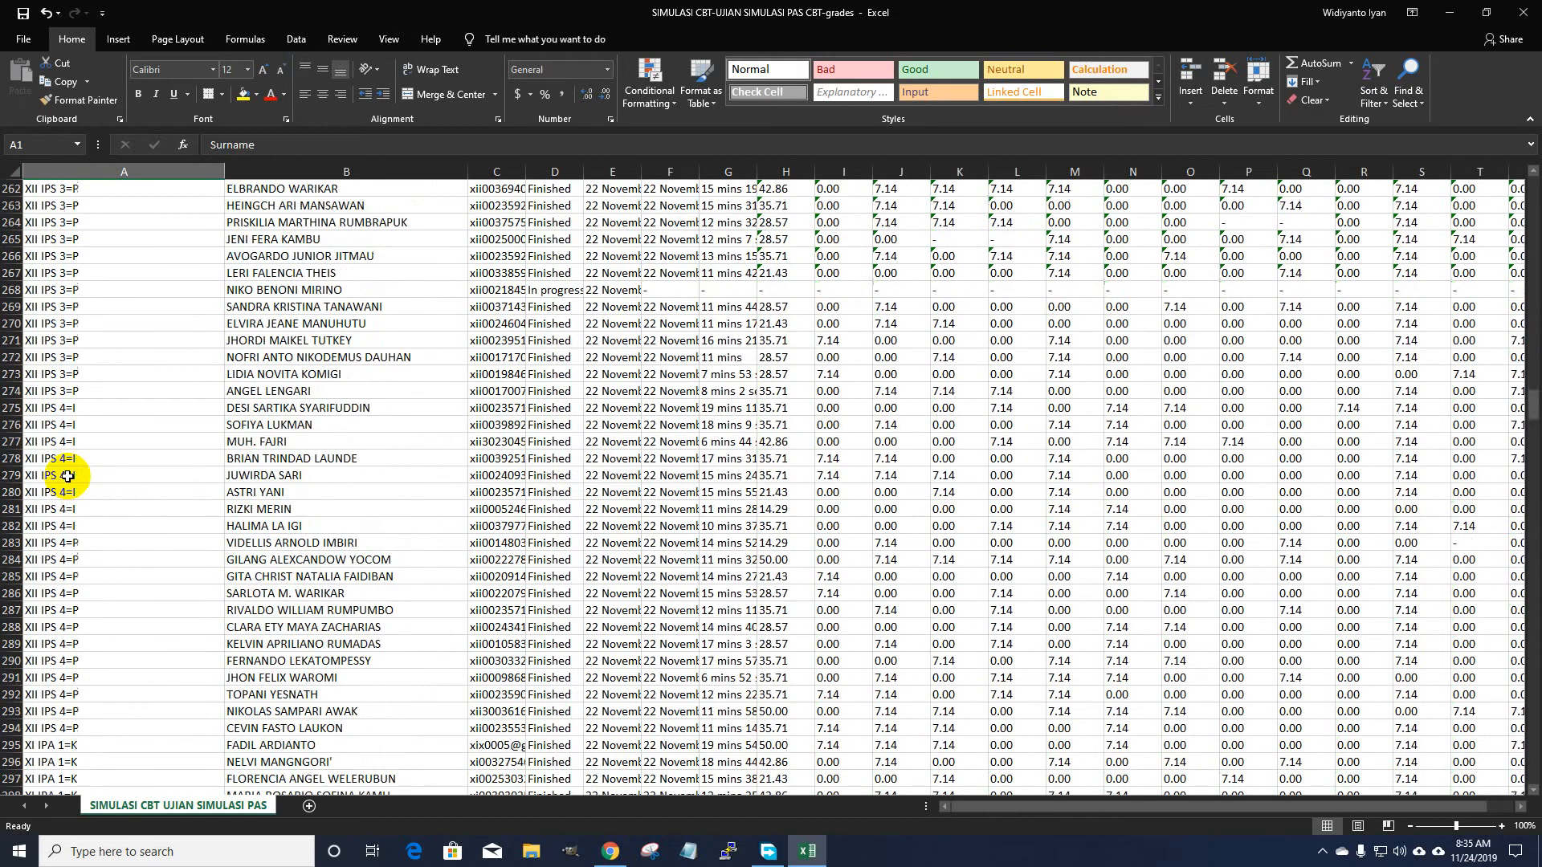
scroll(68, 477, "down", 20)
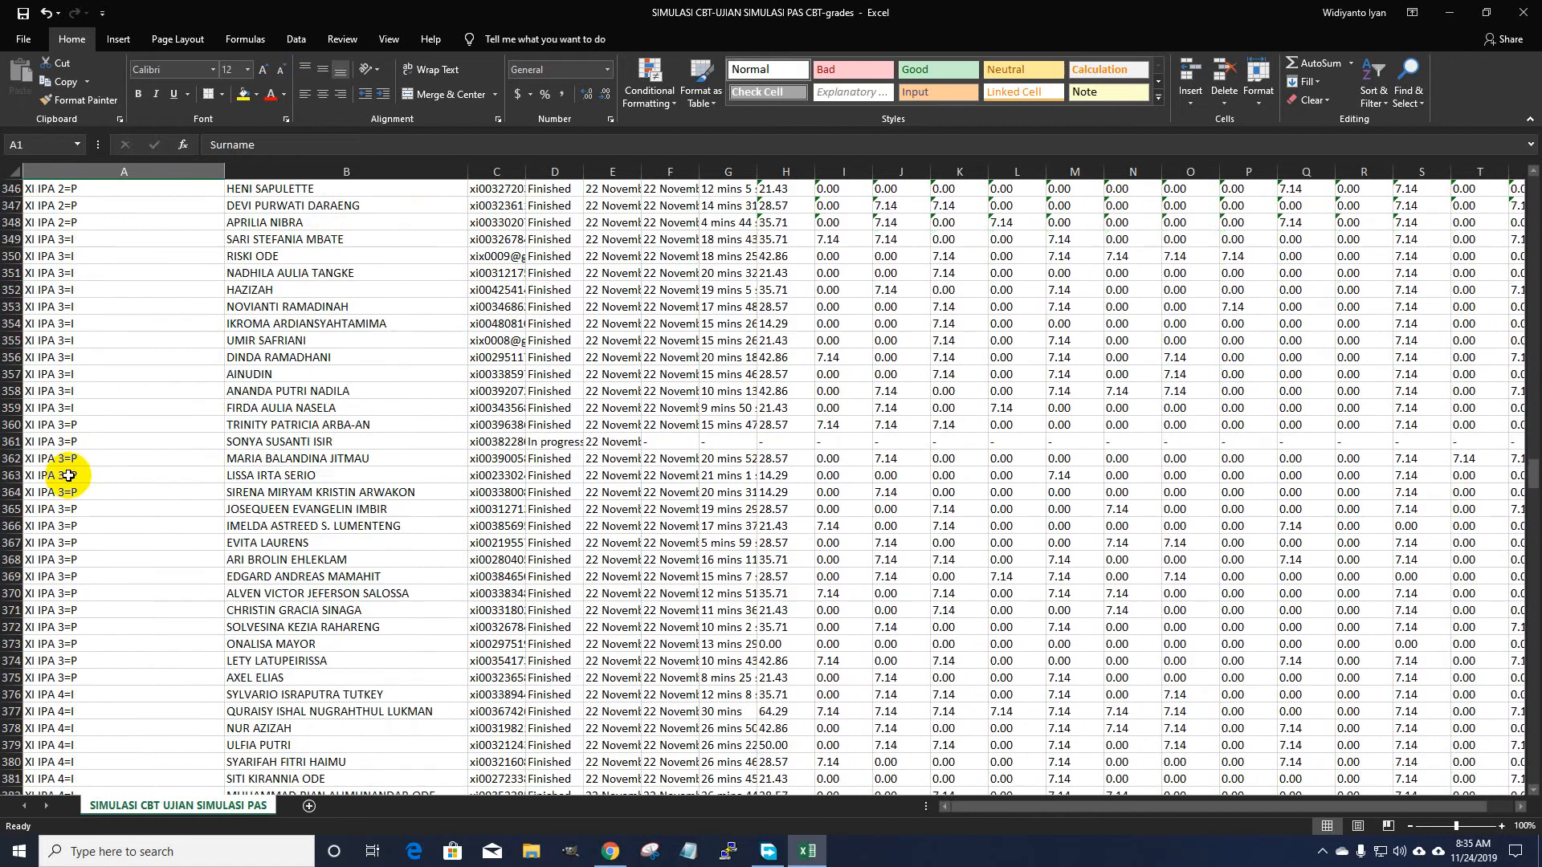
scroll(68, 476, "down", 20)
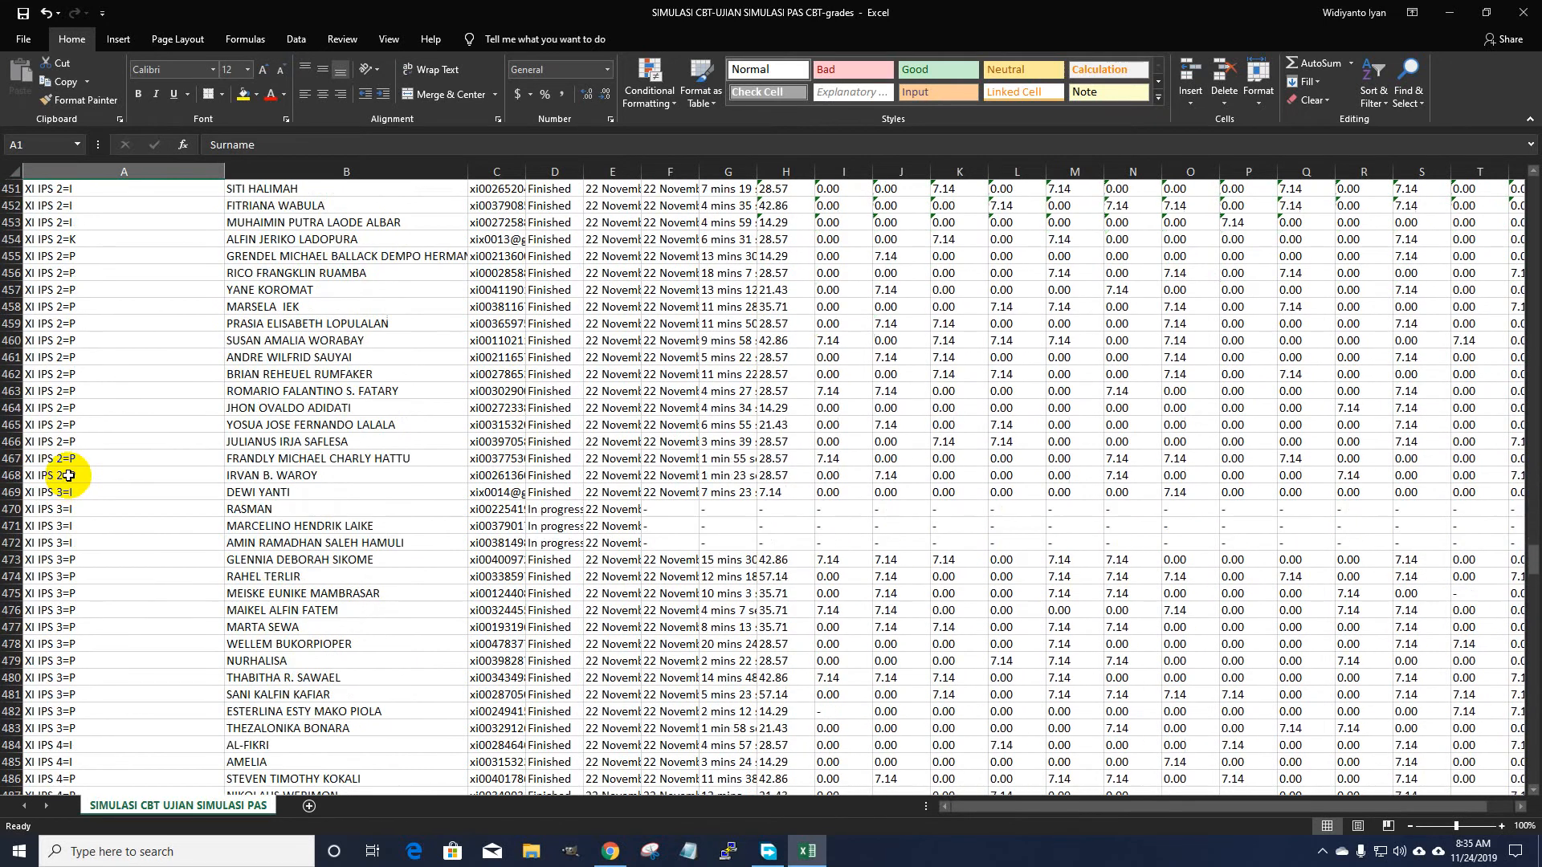
scroll(68, 475, "down", 5)
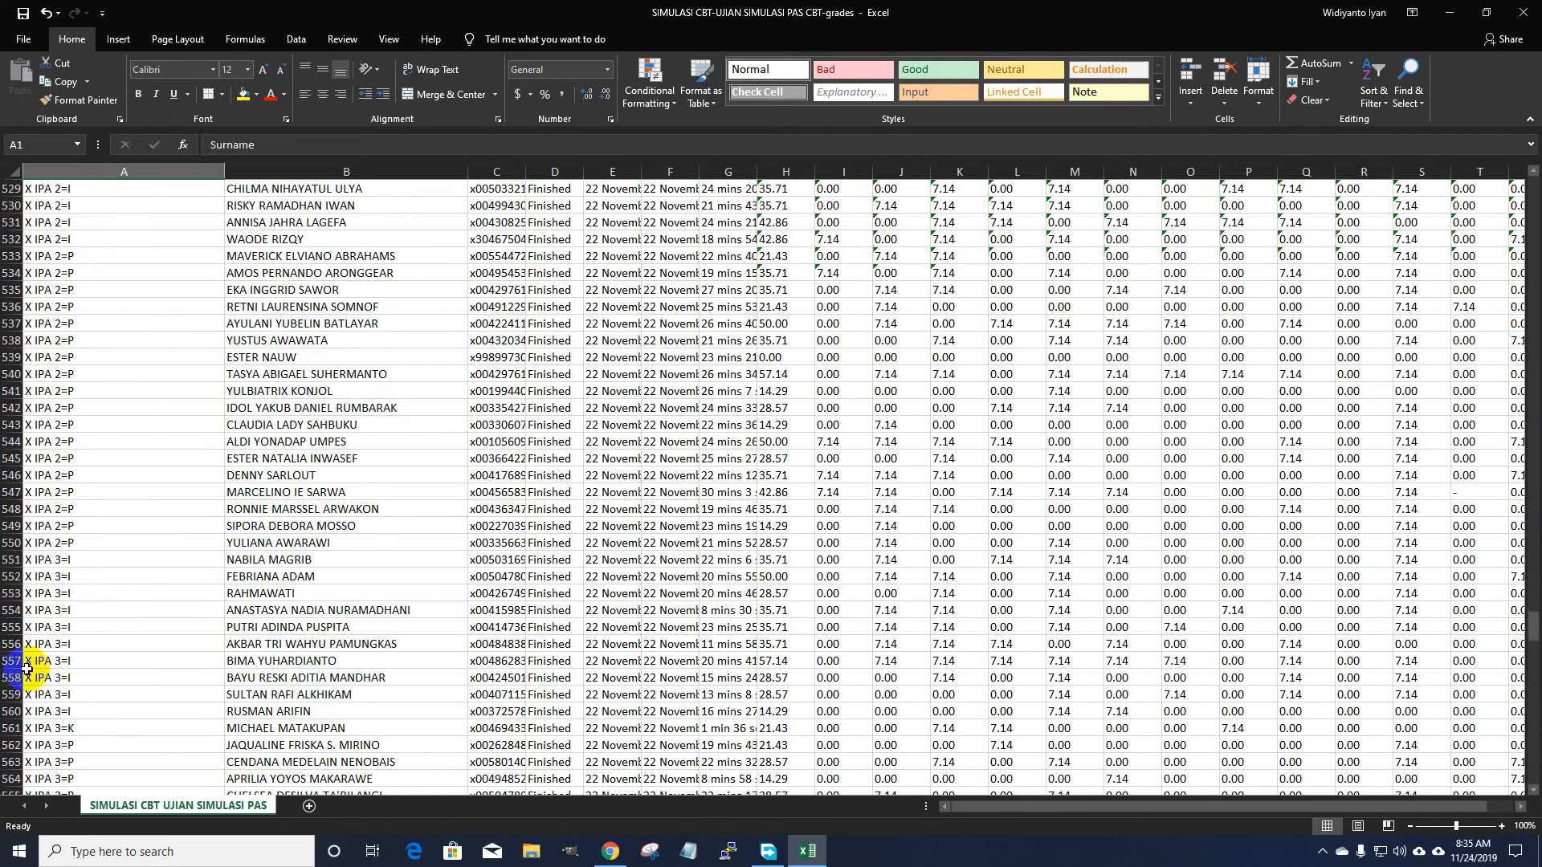
scroll(28, 667, "down", 5)
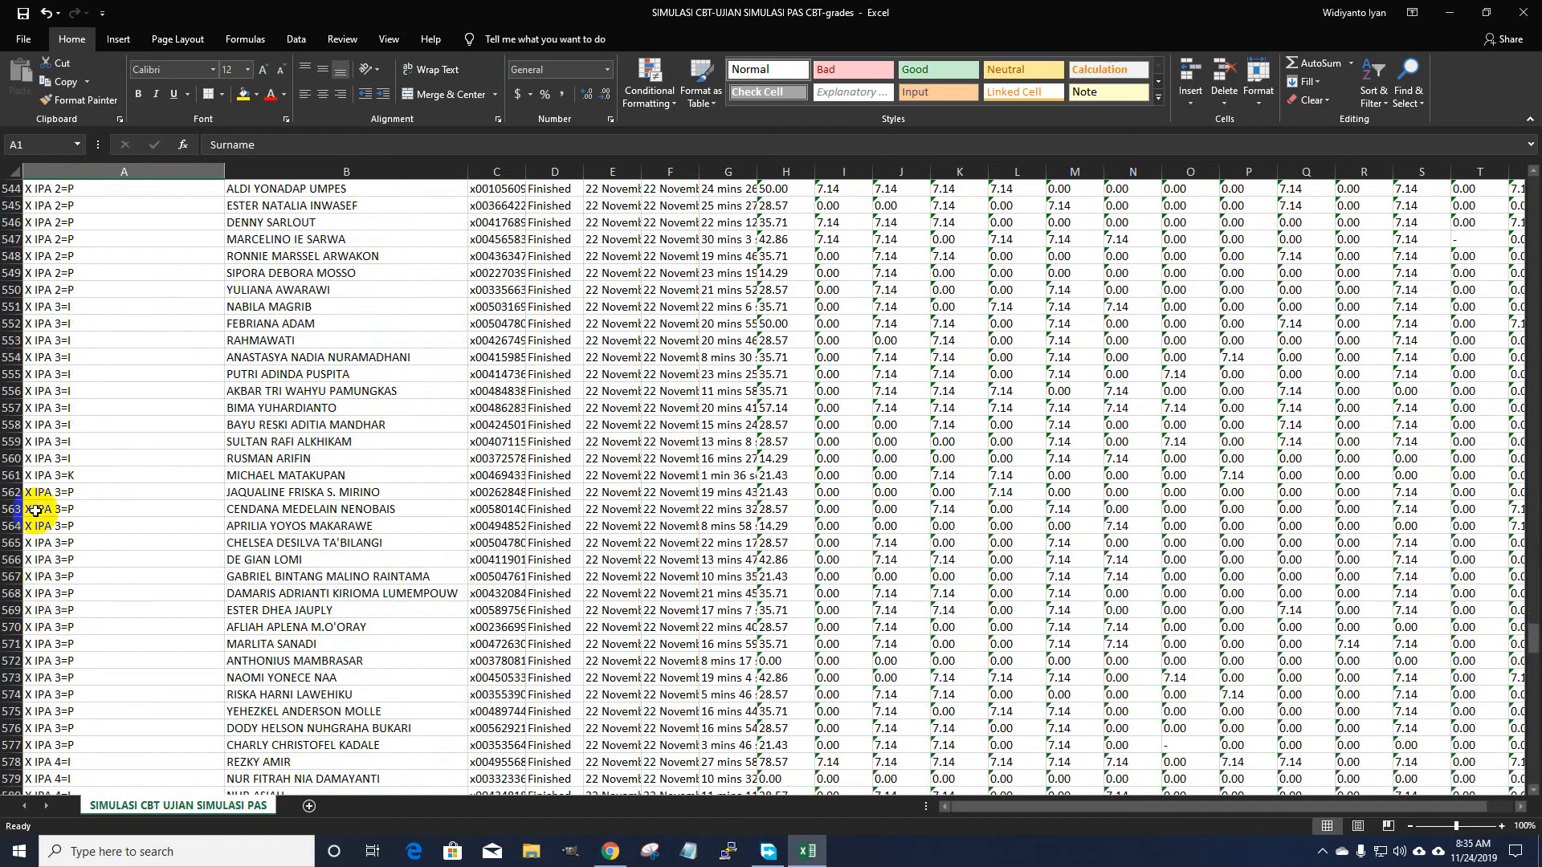
Step: Select the Surname column cells from A550, the last X IPA 2=P row, up to about A193 in the XII IPS 1=K group
scroll(36, 502, "up", 2)
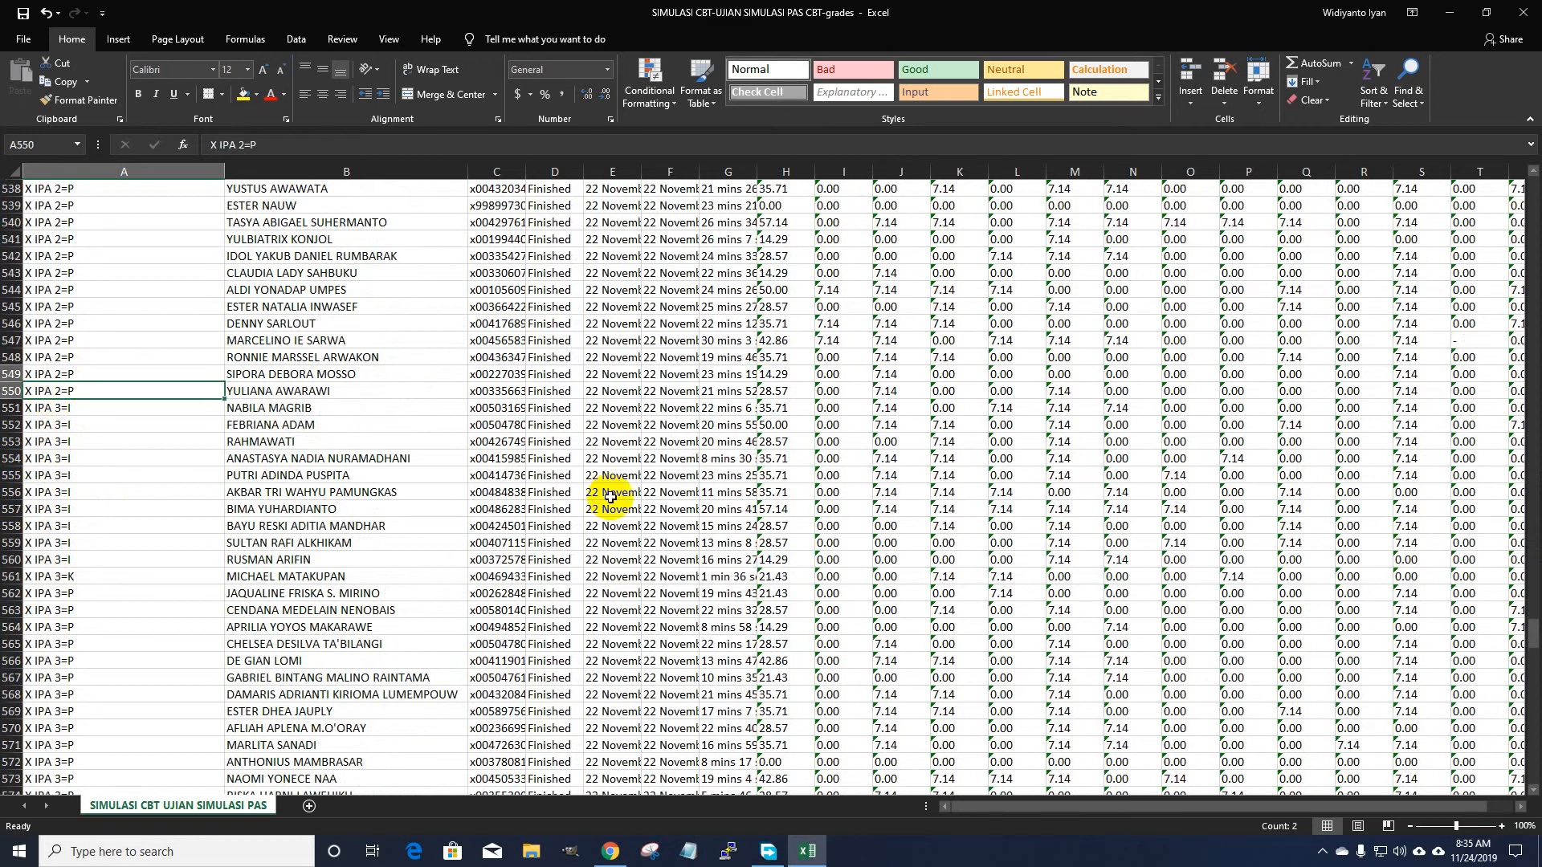
key("shift+Up")
key("shift+Up")
key("shift+Up")
key("shift+Up")
key("shift+Up")
key("shift+Up")
key("shift+Up")
key("shift+Up")
key("shift+Up")
key("shift+Up")
key("shift+Up")
key("shift+Up")
key("shift+Up")
key("shift+Up")
key("shift+Up")
key("shift+Up")
key("shift+Up")
key("shift+Up")
key("shift+Up")
key("shift+Up")
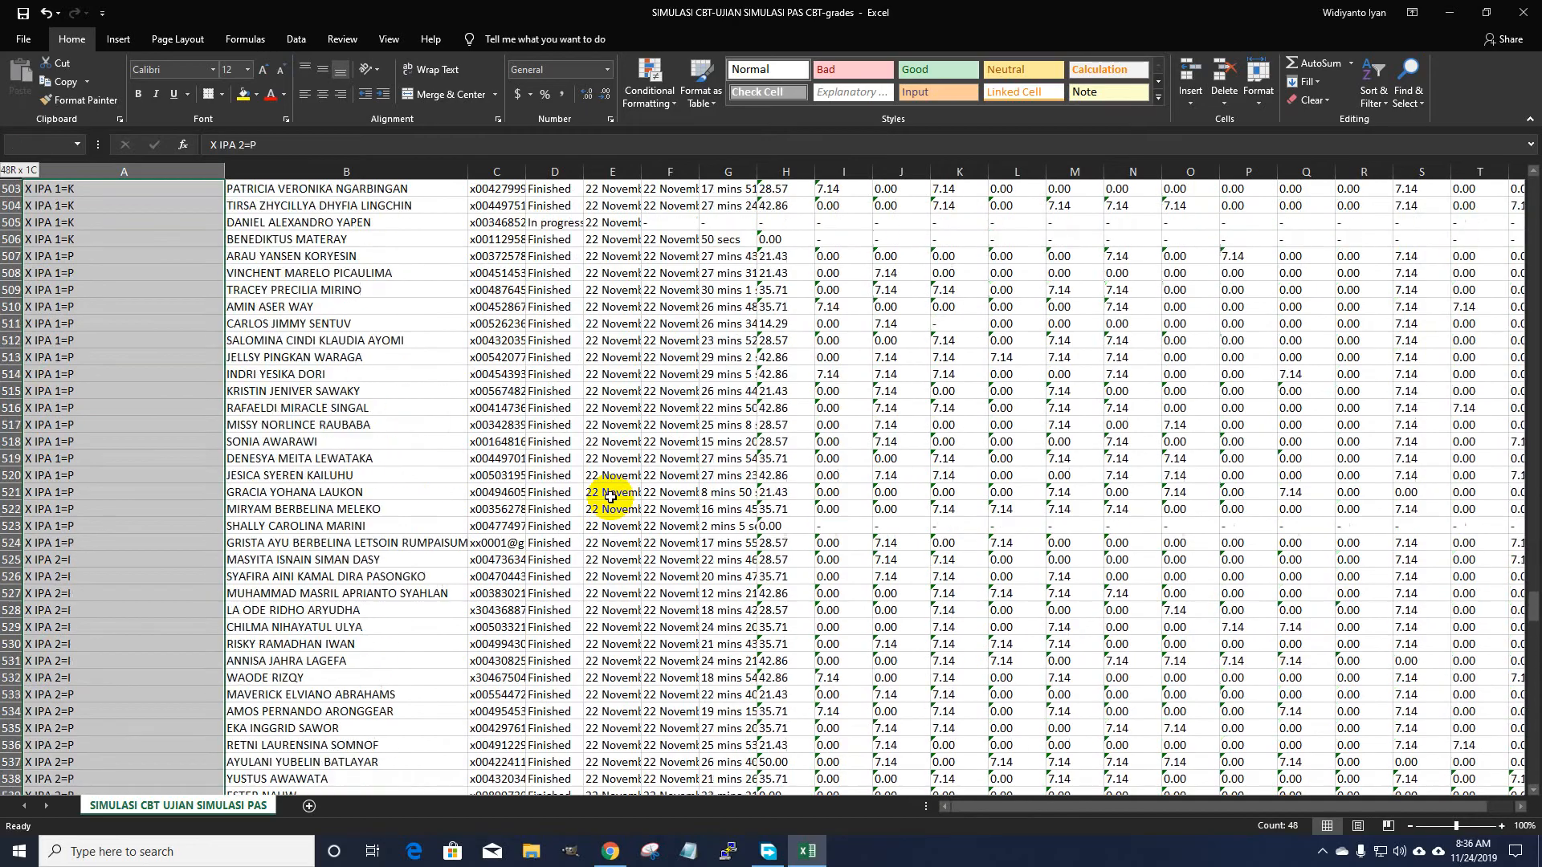
key("shift+Up")
key("shift+Up")
key("shift+Up")
key("shift+Up")
key("shift+Up")
key("shift+Up")
key("shift+Up")
key("shift+Up")
key("shift+Up")
key("shift+Up")
key("shift+Up")
key("shift+Up")
key("shift+Up")
key("shift+Up")
key("shift+Up")
key("shift+Up")
key("shift+Up")
key("shift+Up")
key("shift+Up")
key("shift+Up")
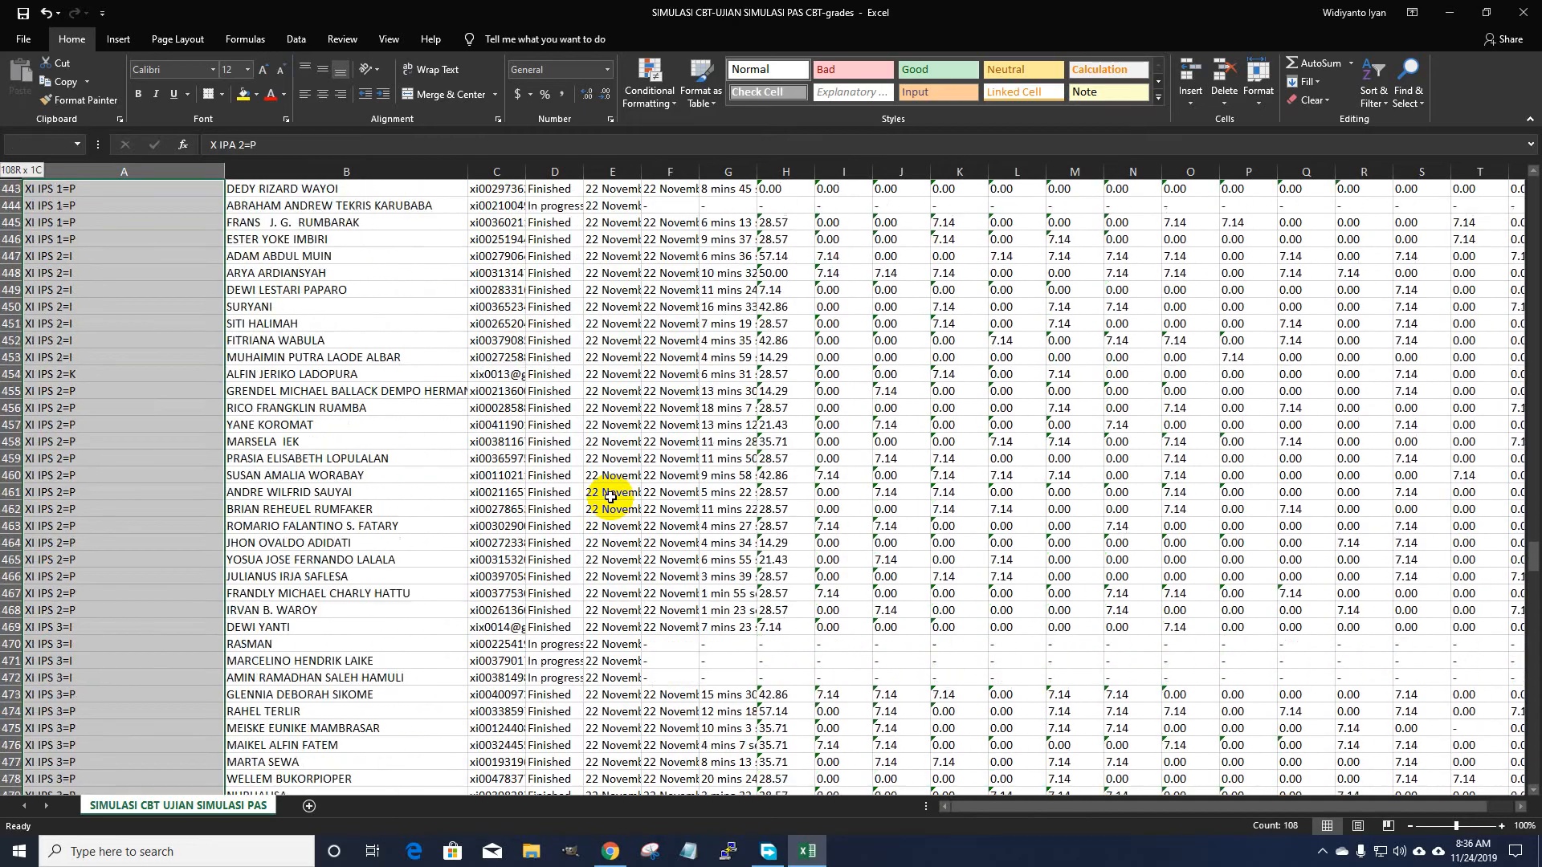
key("shift+Up")
key("shift+Up")
key("shift+Up")
key("shift+Up")
key("shift+Up")
key("shift+Up")
key("shift+Up")
key("shift+Up")
key("shift+Up")
key("shift+Up")
key("shift+Up")
key("shift+Up")
key("shift+Up")
key("shift+Up")
key("shift+Up")
key("shift+Up")
key("shift+Up")
key("shift+Up")
key("shift+Up")
key("shift+Up")
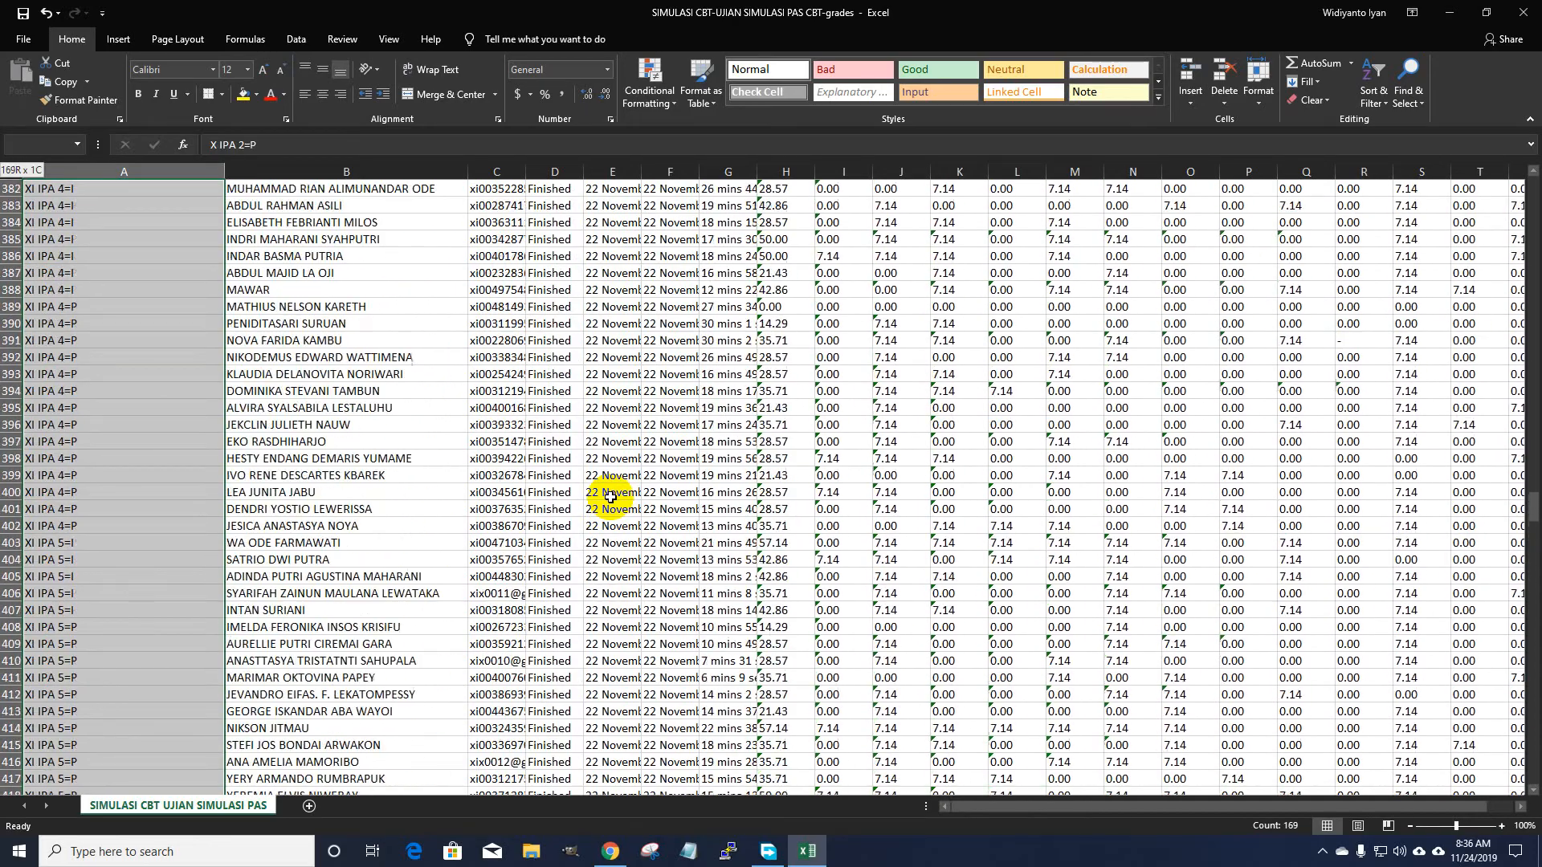
key("shift+Up")
key("shift+Up")
key("shift+Up")
key("shift+Up")
key("shift+Up")
key("shift+Up")
key("shift+Up")
key("shift+Up")
key("shift+Up")
key("shift+Up")
key("shift+Up")
key("shift+Up")
key("shift+Up")
key("shift+Up")
key("shift+Up")
key("shift+Up")
key("shift+Up")
key("shift+Up")
key("shift+Up")
key("shift+Up")
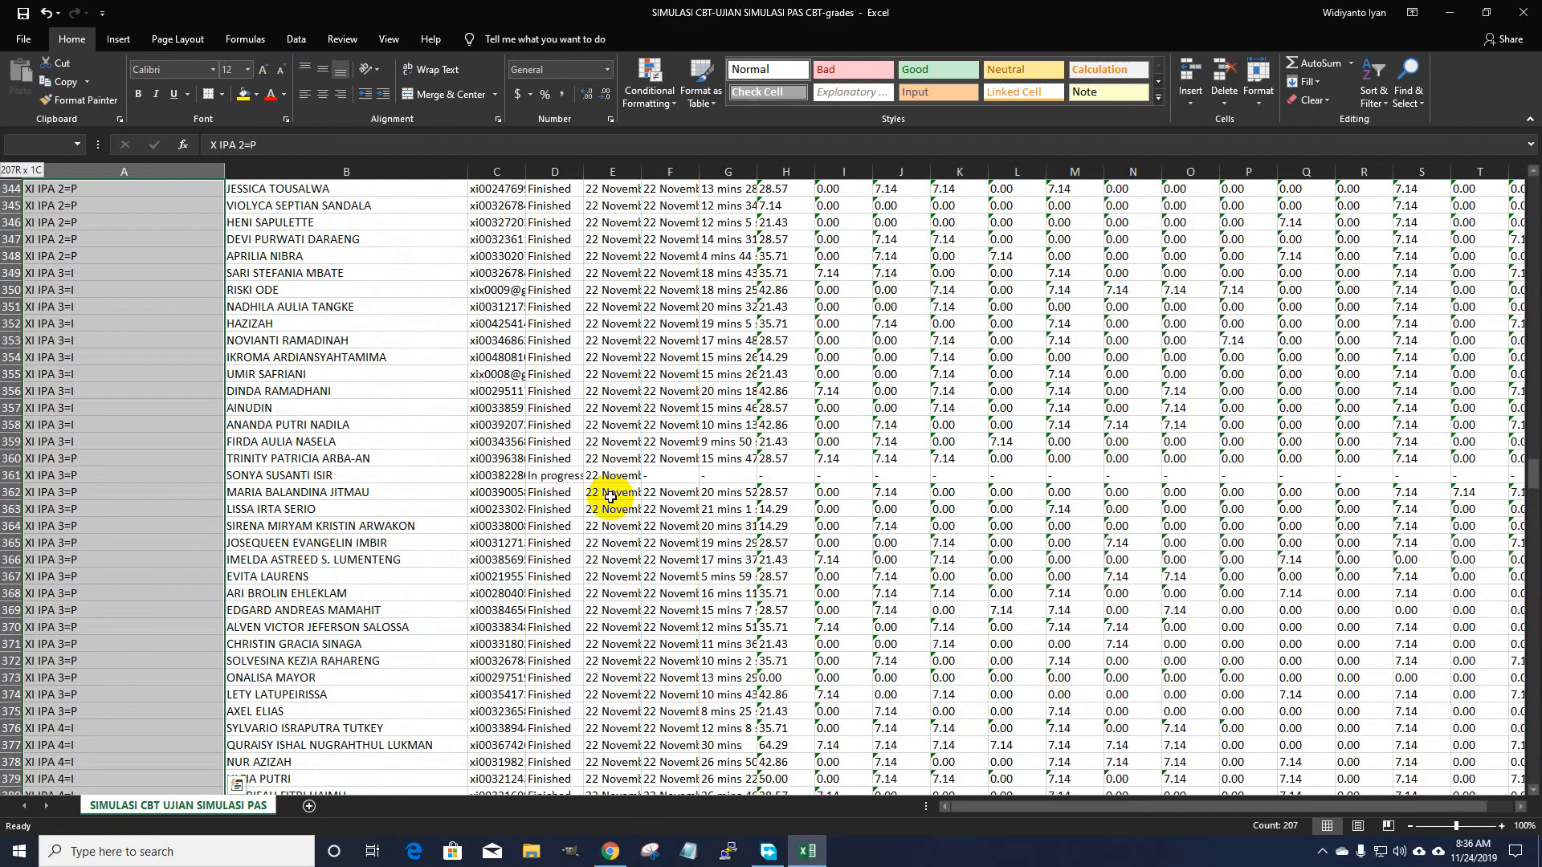
key("shift+Up")
key("shift+Up")
key("shift+Up")
key("shift+Up")
key("shift+Up")
key("shift+Up")
key("shift+Up")
key("shift+Up")
key("shift+Up")
key("shift+Up")
key("shift+Up")
key("shift+Up")
key("shift+Up")
key("shift+Up")
key("shift+Up")
key("shift+Up")
key("shift+Up")
key("shift+Up")
key("shift+Up")
key("shift+Up")
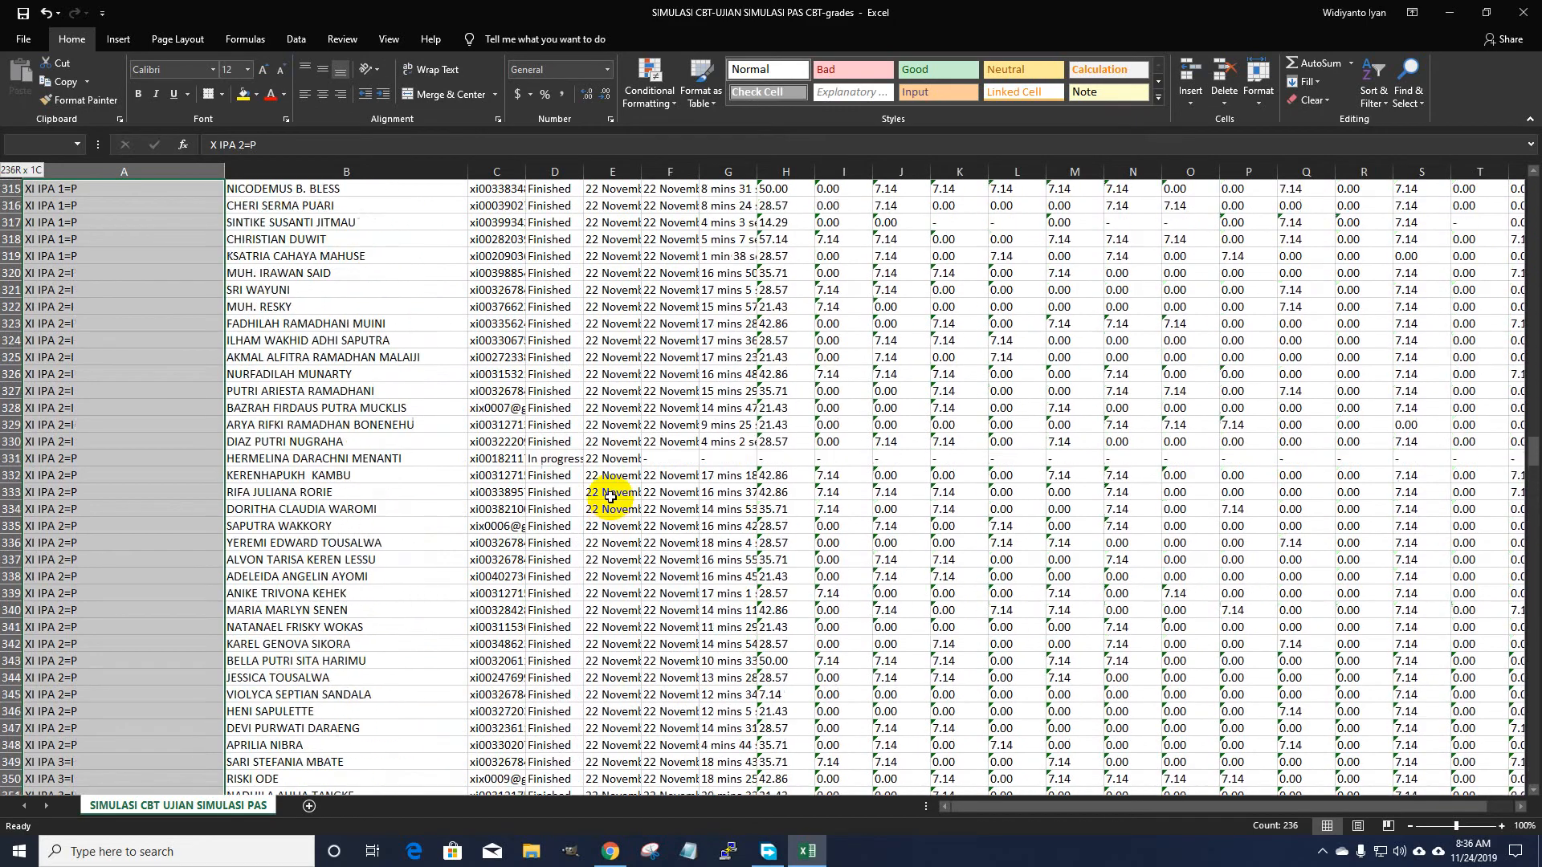
key("shift+Up")
key("shift+Up")
key("shift+Up")
key("shift+Up")
key("shift+Up")
key("shift+Up")
key("shift+Up")
key("shift+Up")
key("shift+Up")
key("shift+Up")
key("shift+Up")
key("shift+Up")
key("shift+Up")
key("shift+Up")
key("shift+Up")
key("shift+Up")
key("shift+Up")
key("shift+Up")
key("shift+Up")
key("shift+Up")
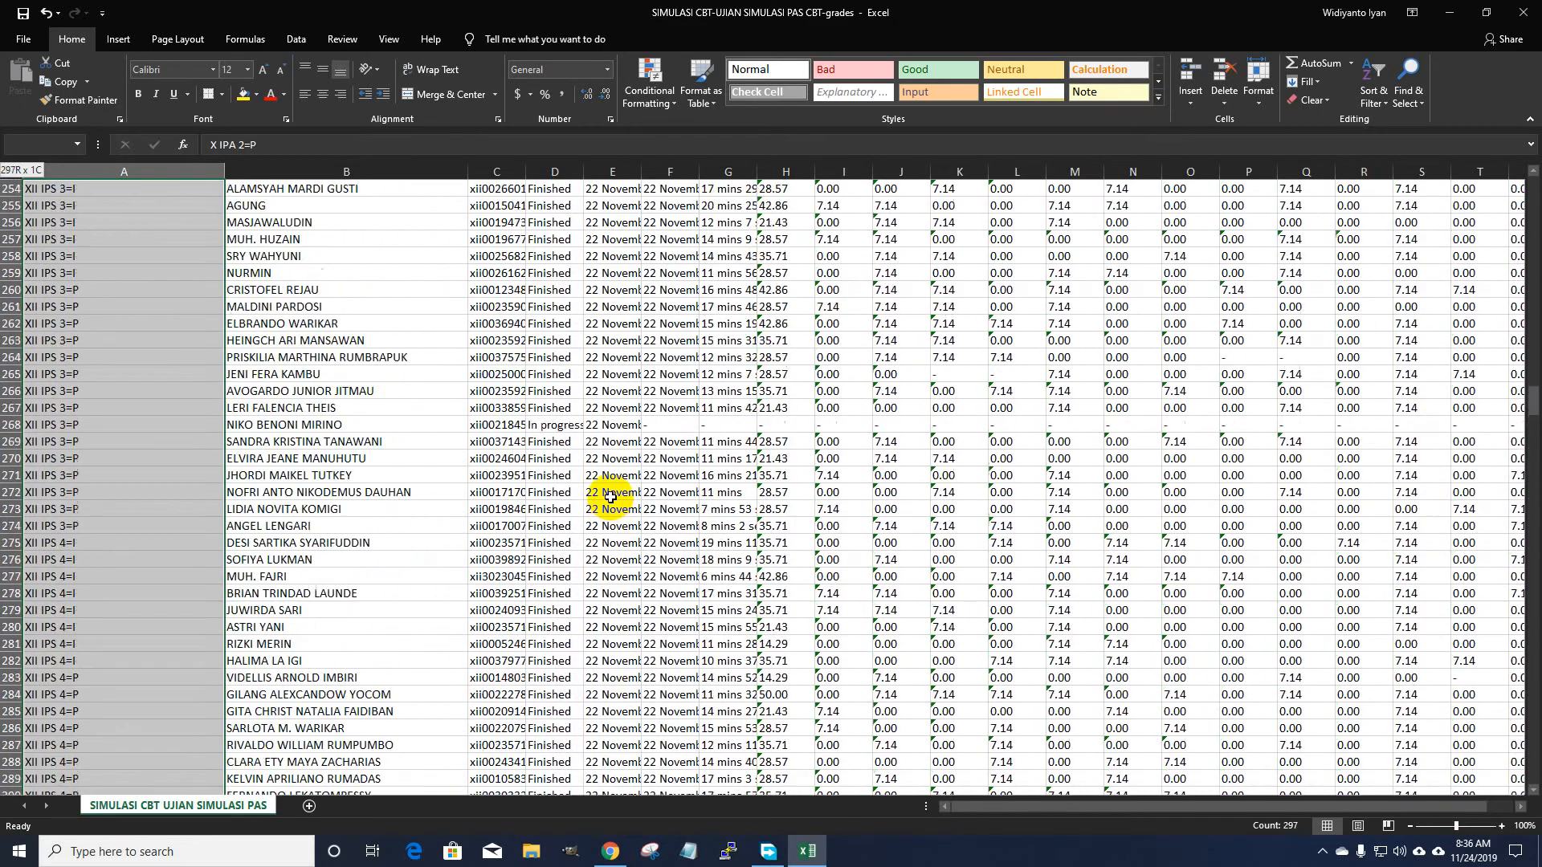
key("shift+Up")
key("shift+Up")
key("shift+Up")
key("shift+Up")
key("shift+Up")
key("shift+Up")
key("shift+Up")
key("shift+Up")
key("shift+Up")
key("shift+Up")
key("shift+Up")
key("shift+Up")
key("shift+Up")
key("shift+Up")
key("shift+Up")
key("shift+Up")
key("shift+Up")
key("shift+Up")
key("shift+Up")
key("shift+Up")
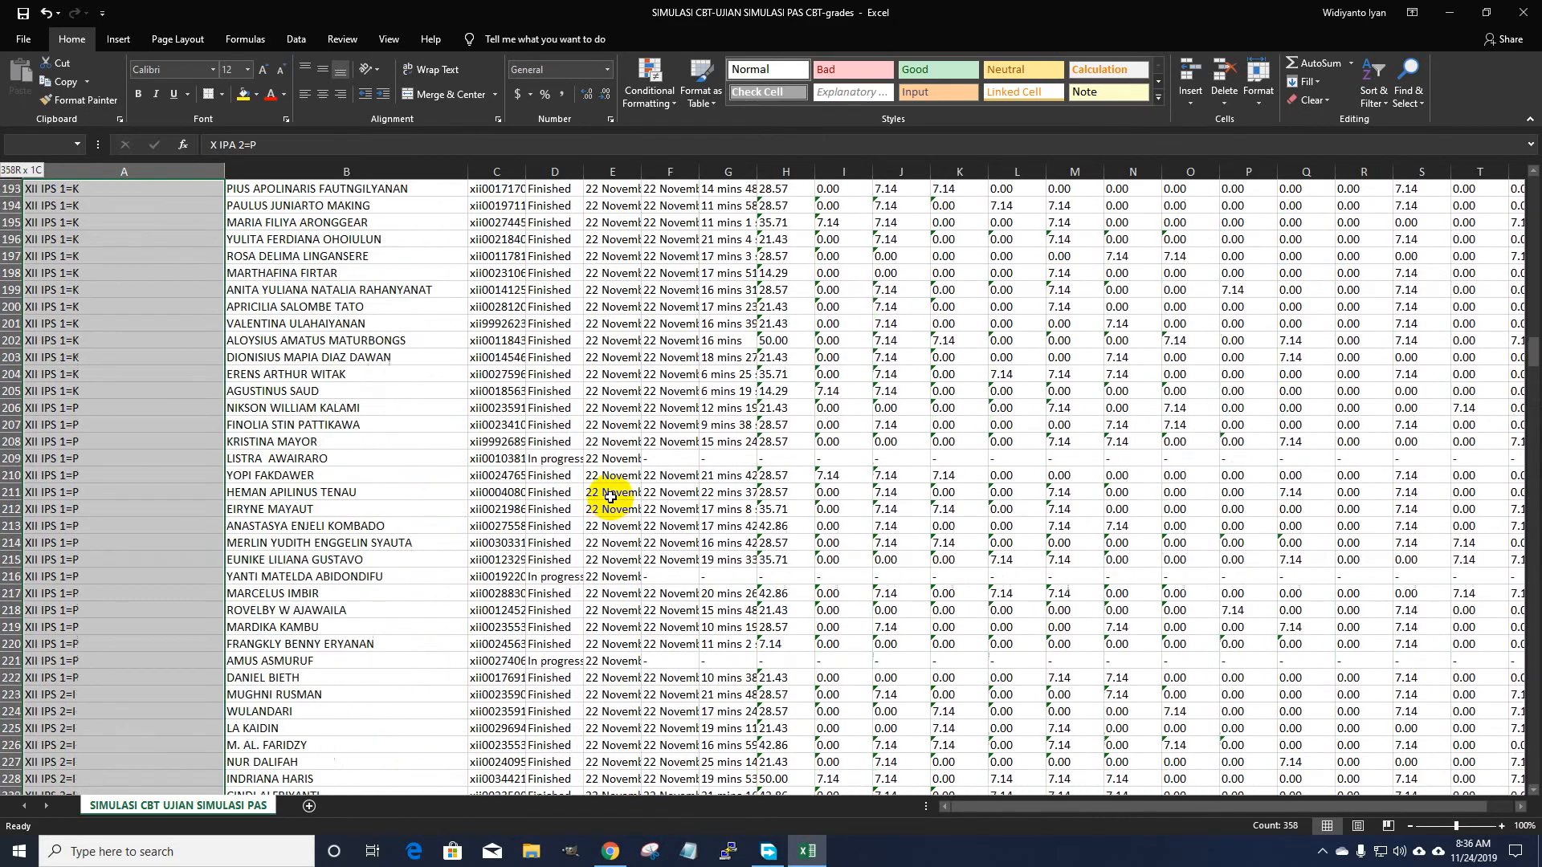
Step: Extend the Surname column selection up to A2 and delete the sheet rows from the first X BAHASA=I row through X IPA 2=P
key("shift+Up")
key("shift+Up")
key("shift+Up")
key("shift+Up")
key("shift+Up")
key("shift+Up")
key("shift+Up")
key("shift+Up")
key("shift+Up")
key("shift+Up")
key("shift+Up")
key("shift+Up")
key("shift+Up")
key("shift+Up")
key("shift+Up")
key("shift+Up")
key("shift+Up")
key("shift+Up")
key("shift+Up")
key("shift+Up")
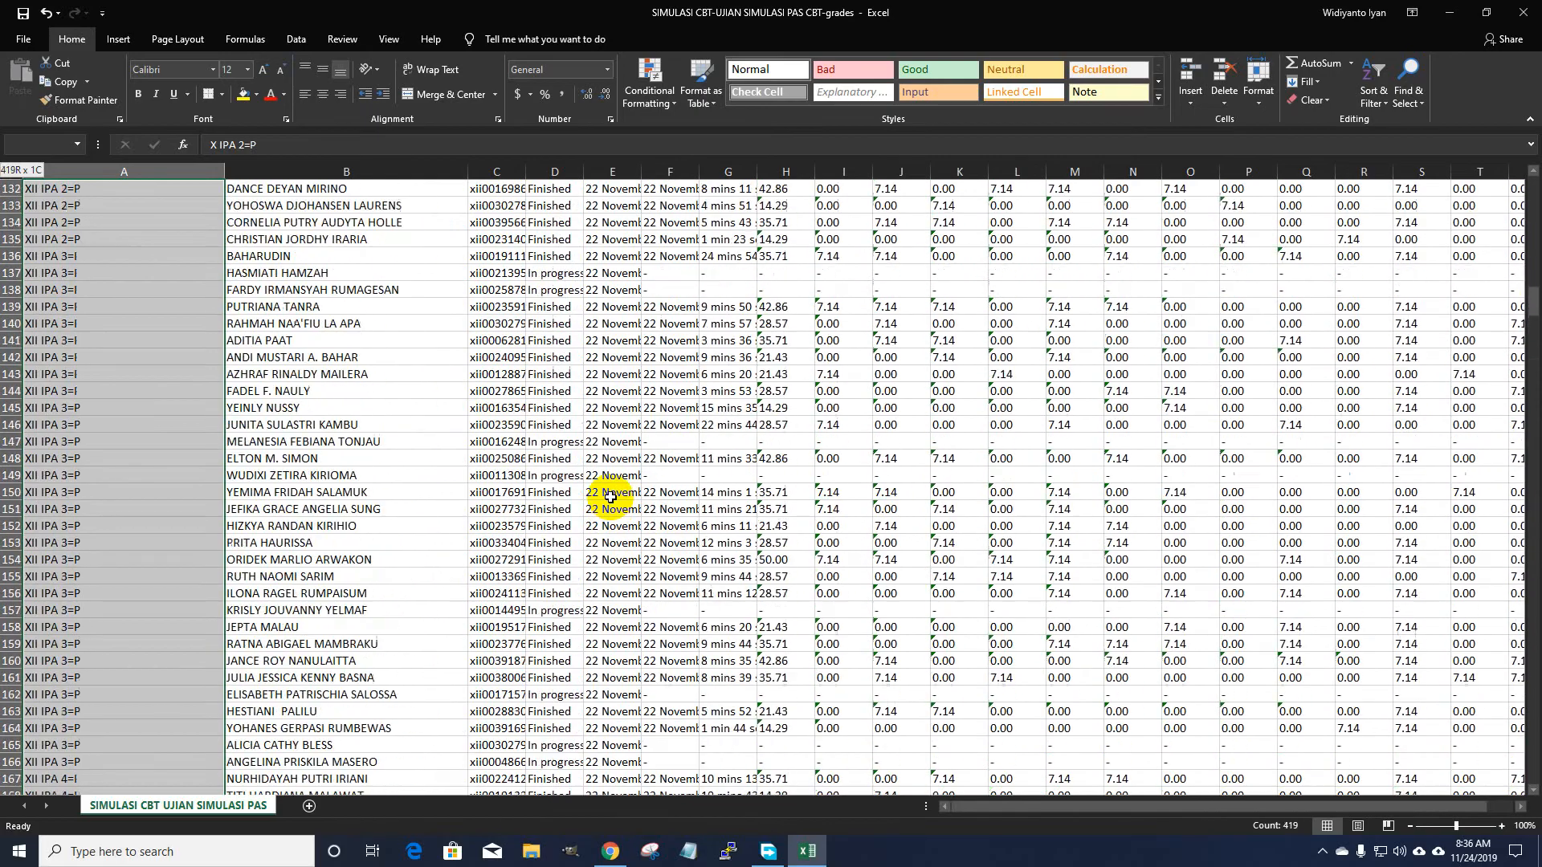
key("shift+Up")
key("shift+Up")
key("shift+Up")
key("shift+Up")
key("shift+Up")
key("shift+Up")
key("shift+Up")
key("shift+Up")
key("shift+Up")
key("shift+Up")
key("shift+Up")
key("shift+Up")
key("shift+Up")
key("shift+Up")
key("shift+Up")
key("shift+Up")
key("shift+Up")
key("shift+Up")
key("shift+Up")
key("shift+Up")
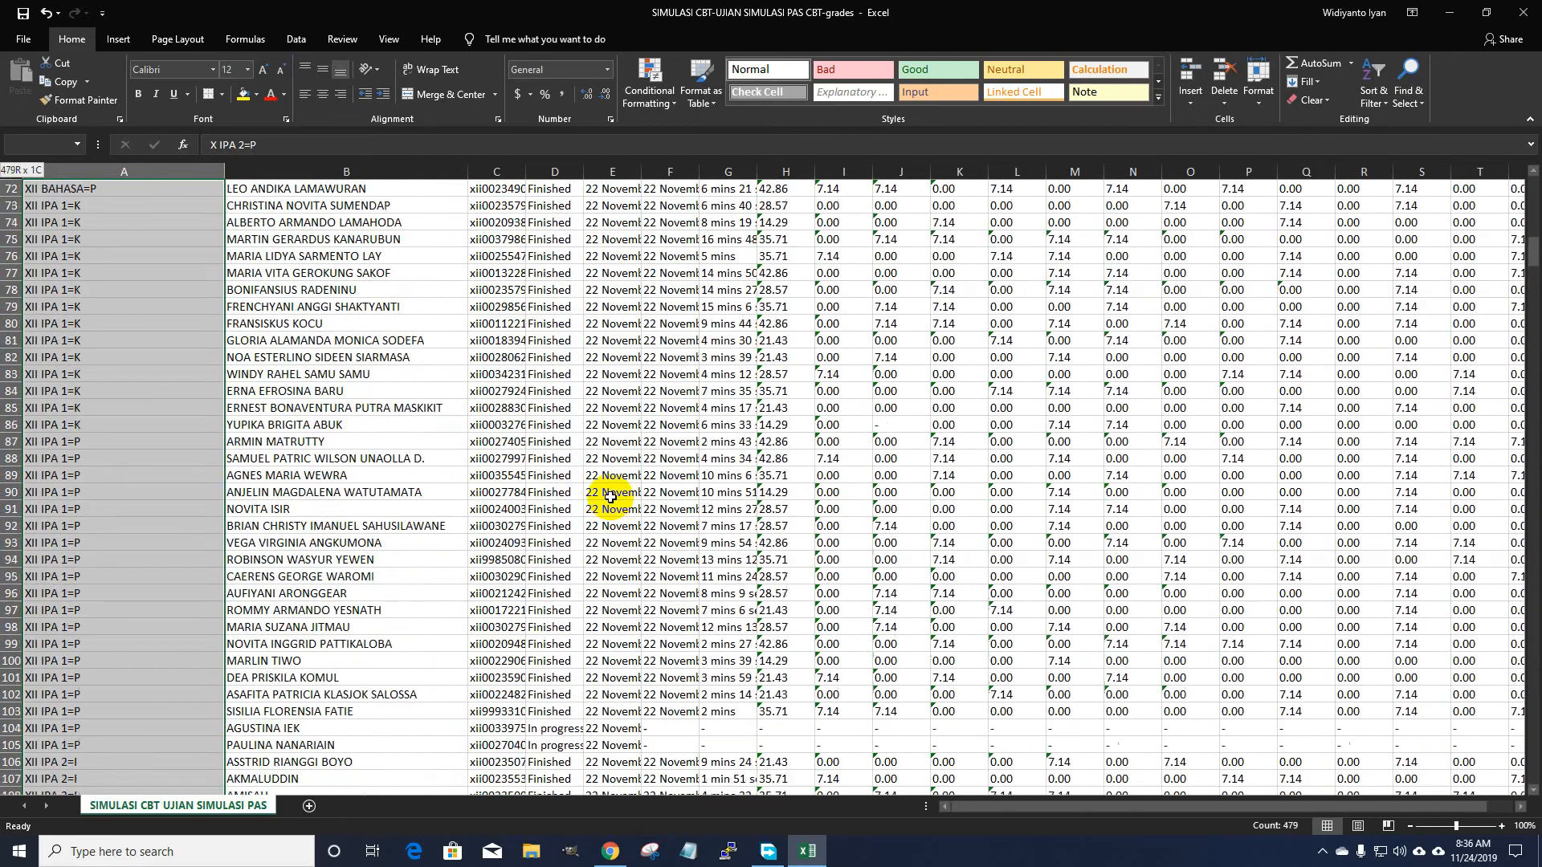
key("shift+Up")
key("shift+Up")
key("shift+Up")
key("shift+Up")
key("shift+Up")
key("shift+Up")
key("shift+Up")
key("shift+Up")
key("shift+Up")
key("shift+Up")
key("shift+Up")
key("shift+Up")
key("shift+Up")
key("shift+Up")
key("shift+Up")
key("shift+Up")
key("shift+Up")
key("shift+Up")
key("shift+Up")
key("shift+Up")
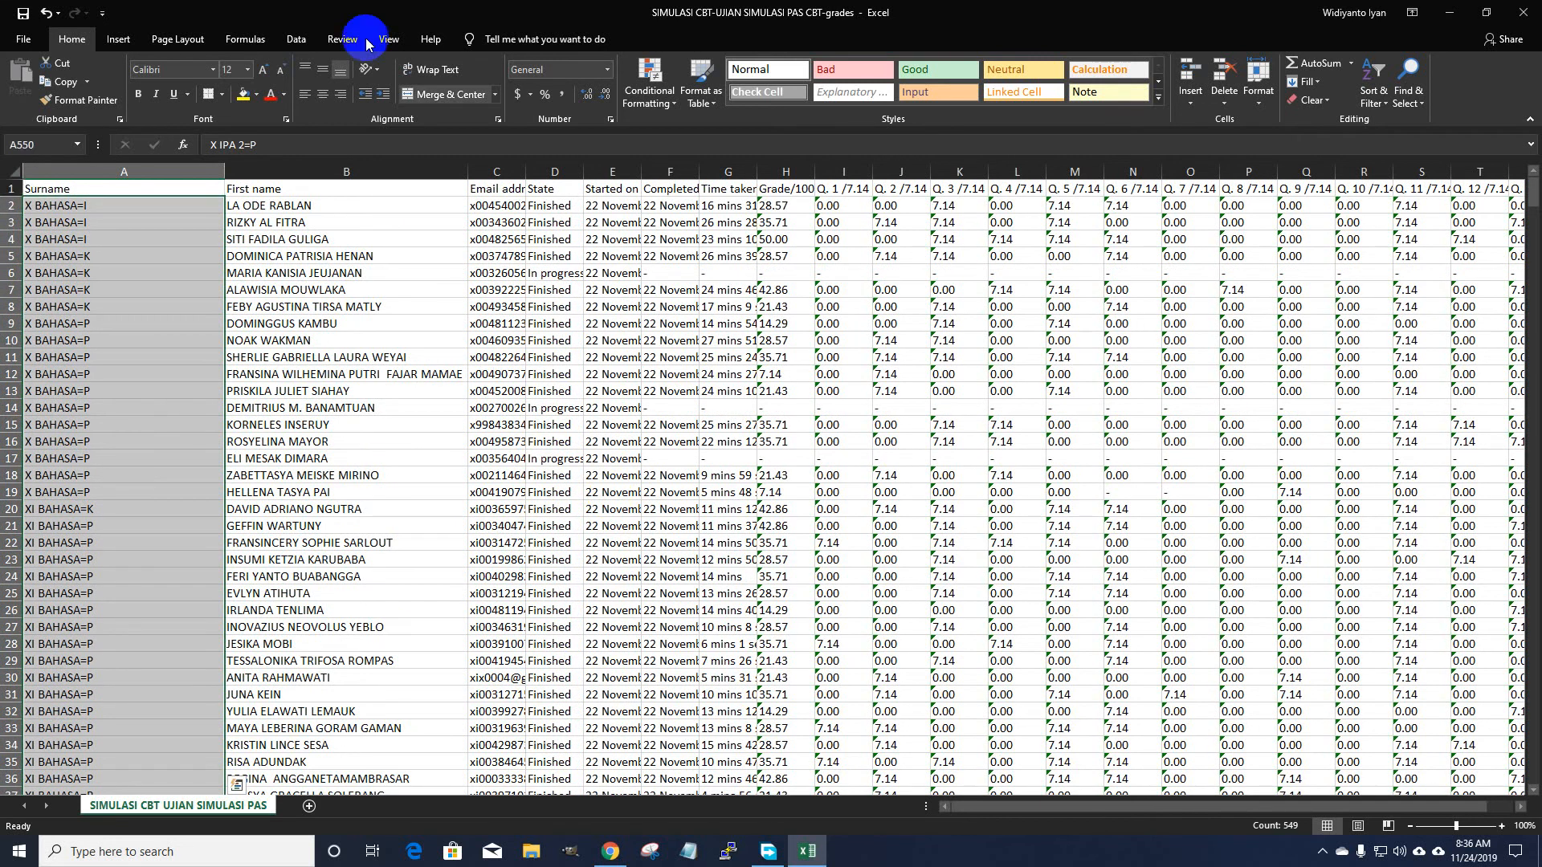
left_click(1223, 105)
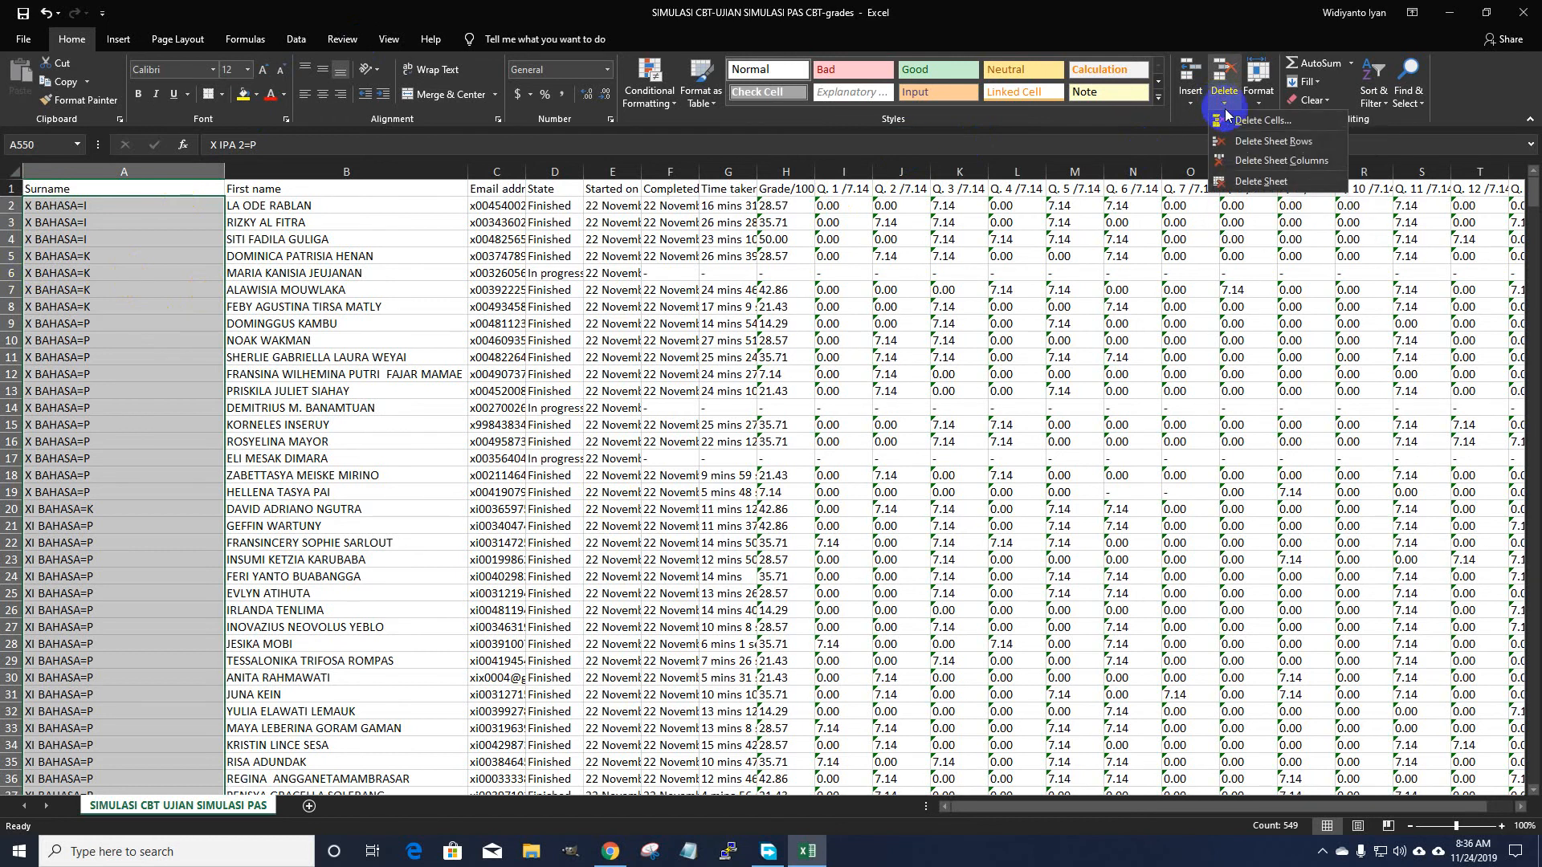
left_click(1233, 149)
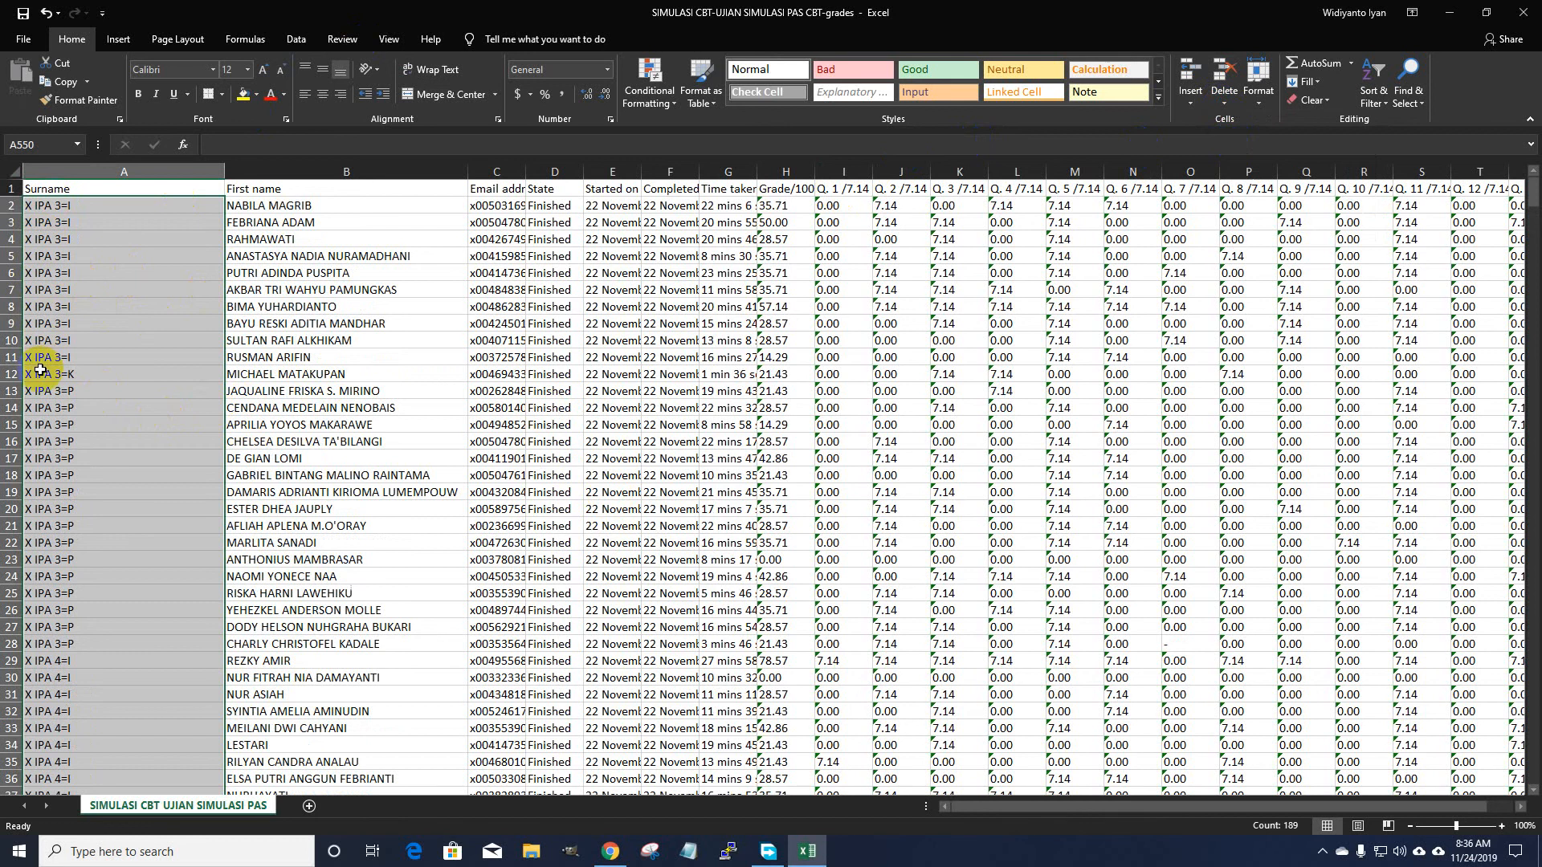
Step: Delete the sheet rows from the first X IPA 4=I row, A29, down past the Overall average row to about row 210
scroll(41, 377, "down", 3)
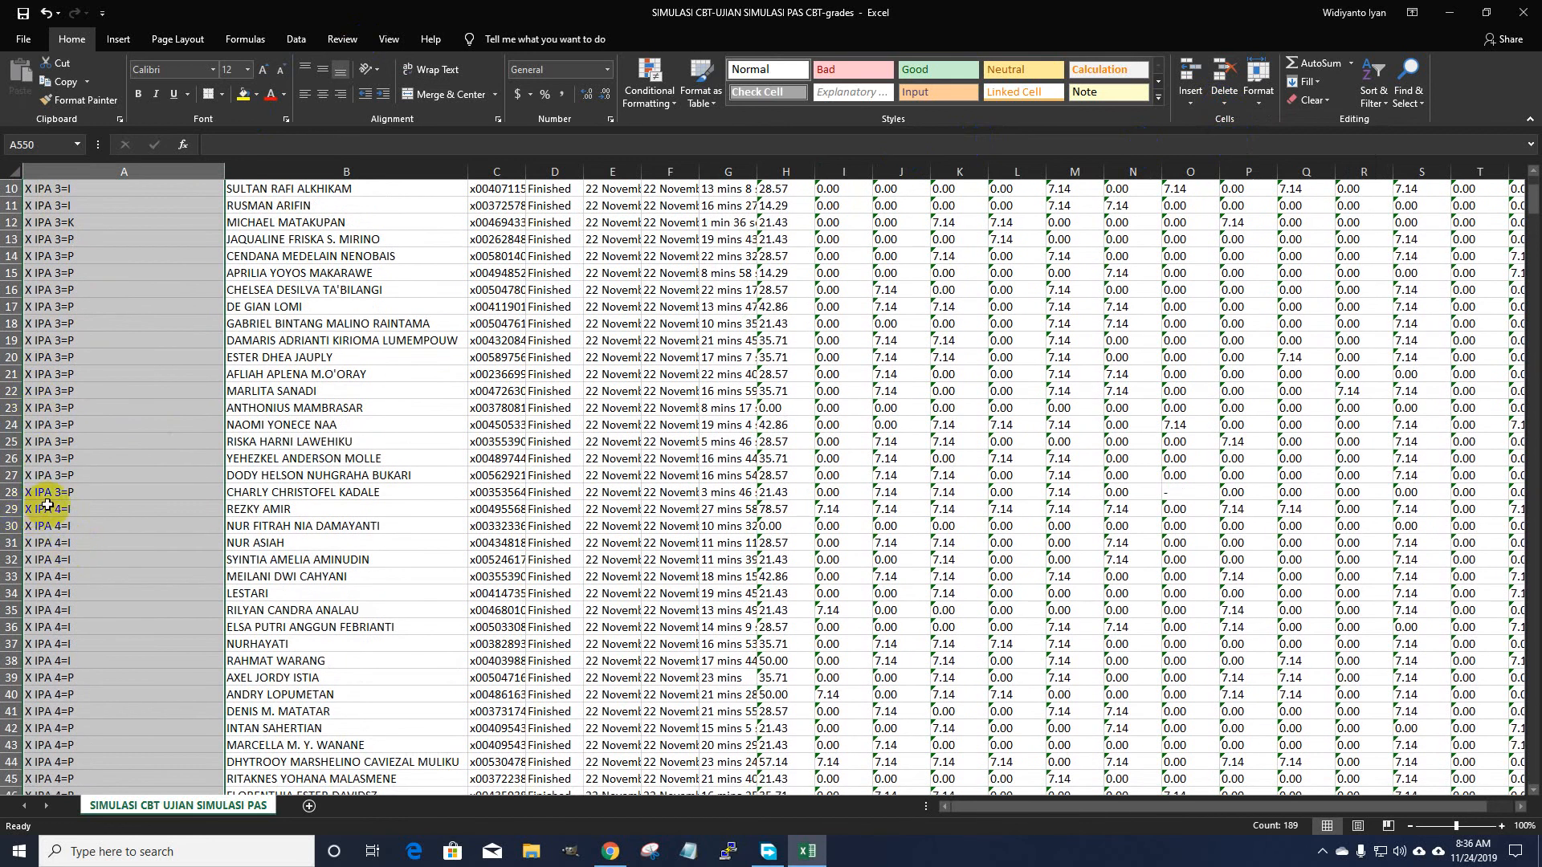
left_click(49, 507)
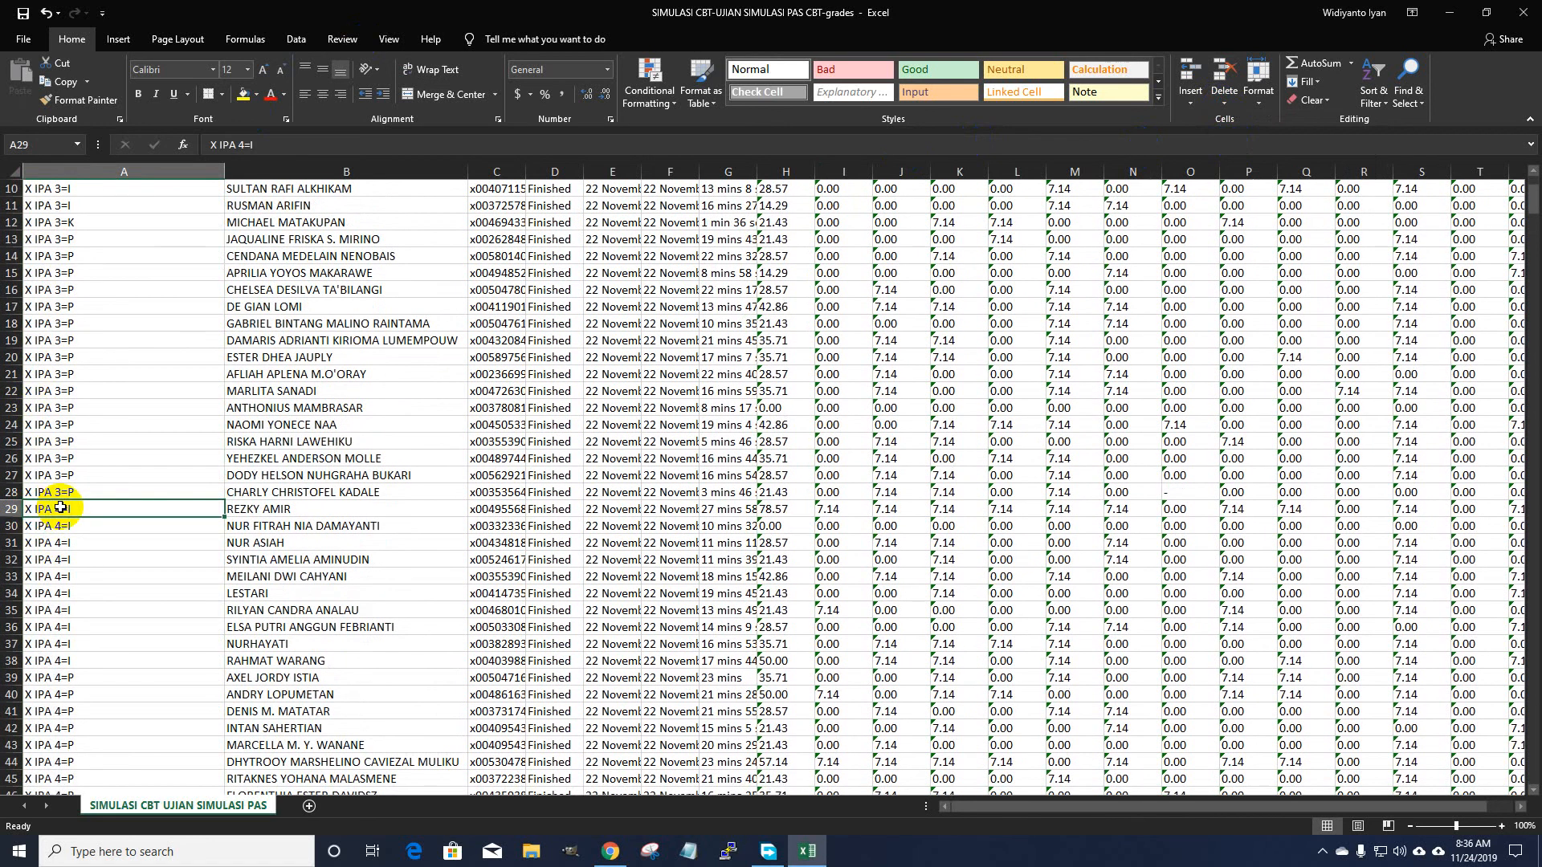
key("shift+Down")
key("shift+Down")
key("shift+Down")
key("shift+Down")
key("shift+Down")
key("shift+Down")
key("shift+Down")
key("shift+Down")
key("shift+Down")
key("shift+Down")
key("shift+Down")
key("shift+Down")
key("shift+Down")
key("shift+Down")
key("shift+Down")
key("shift+Down")
key("shift+Down")
key("shift+Down")
key("shift+Down")
key("shift+Down")
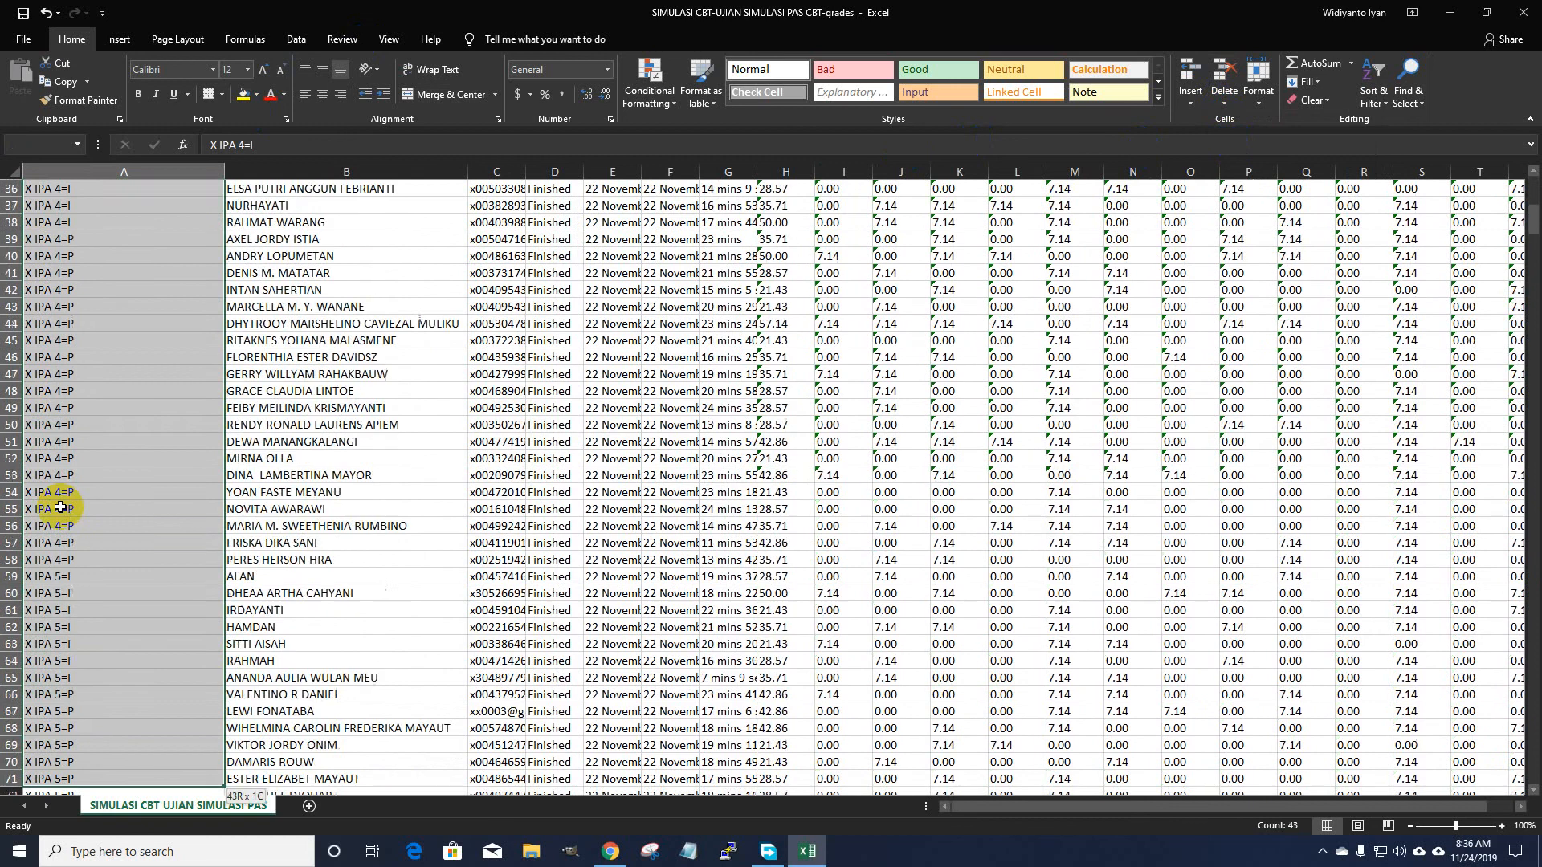
key("shift+Down")
key("shift+Down")
key("shift+Down")
key("shift+Down")
key("shift+Down")
key("shift+Down")
key("shift+Down")
key("shift+Down")
key("shift+Down")
key("shift+Down")
key("shift+Down")
key("shift+Down")
key("shift+Down")
key("shift+Down")
key("shift+Down")
key("shift+Down")
key("shift+Down")
key("shift+Down")
key("shift+Down")
key("shift+Down")
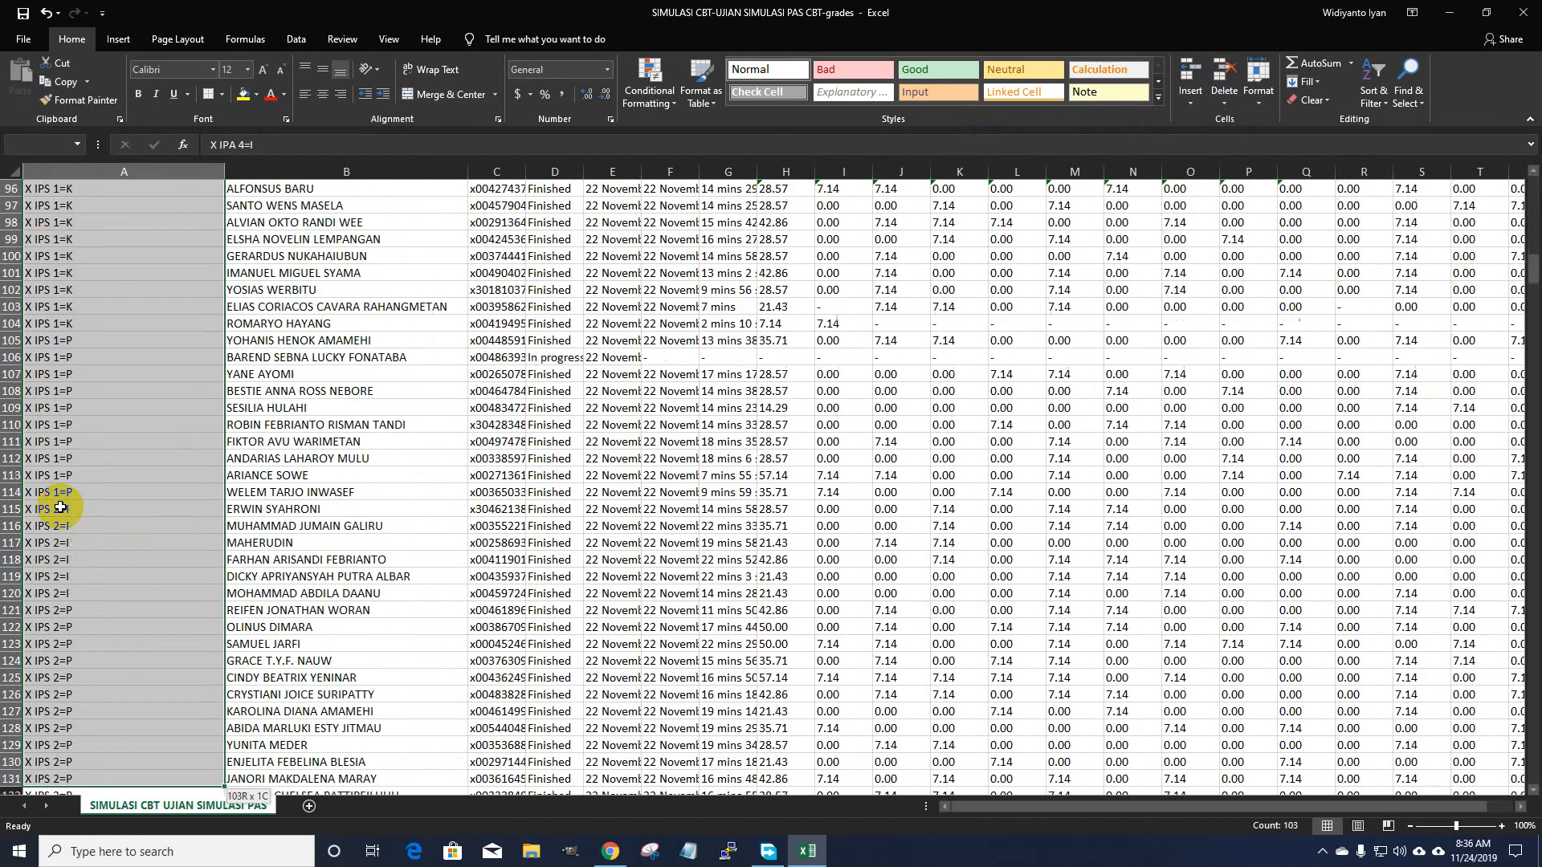
key("shift+Down")
key("shift+Down")
key("shift+Down")
key("shift+Down")
key("shift+Down")
key("shift+Down")
key("shift+Down")
key("shift+Down")
key("shift+Down")
key("shift+Down")
key("shift+Down")
key("shift+Down")
key("shift+Down")
key("shift+Down")
key("shift+Down")
key("shift+Down")
key("shift+Down")
key("shift+Down")
key("shift+Down")
key("shift+Down")
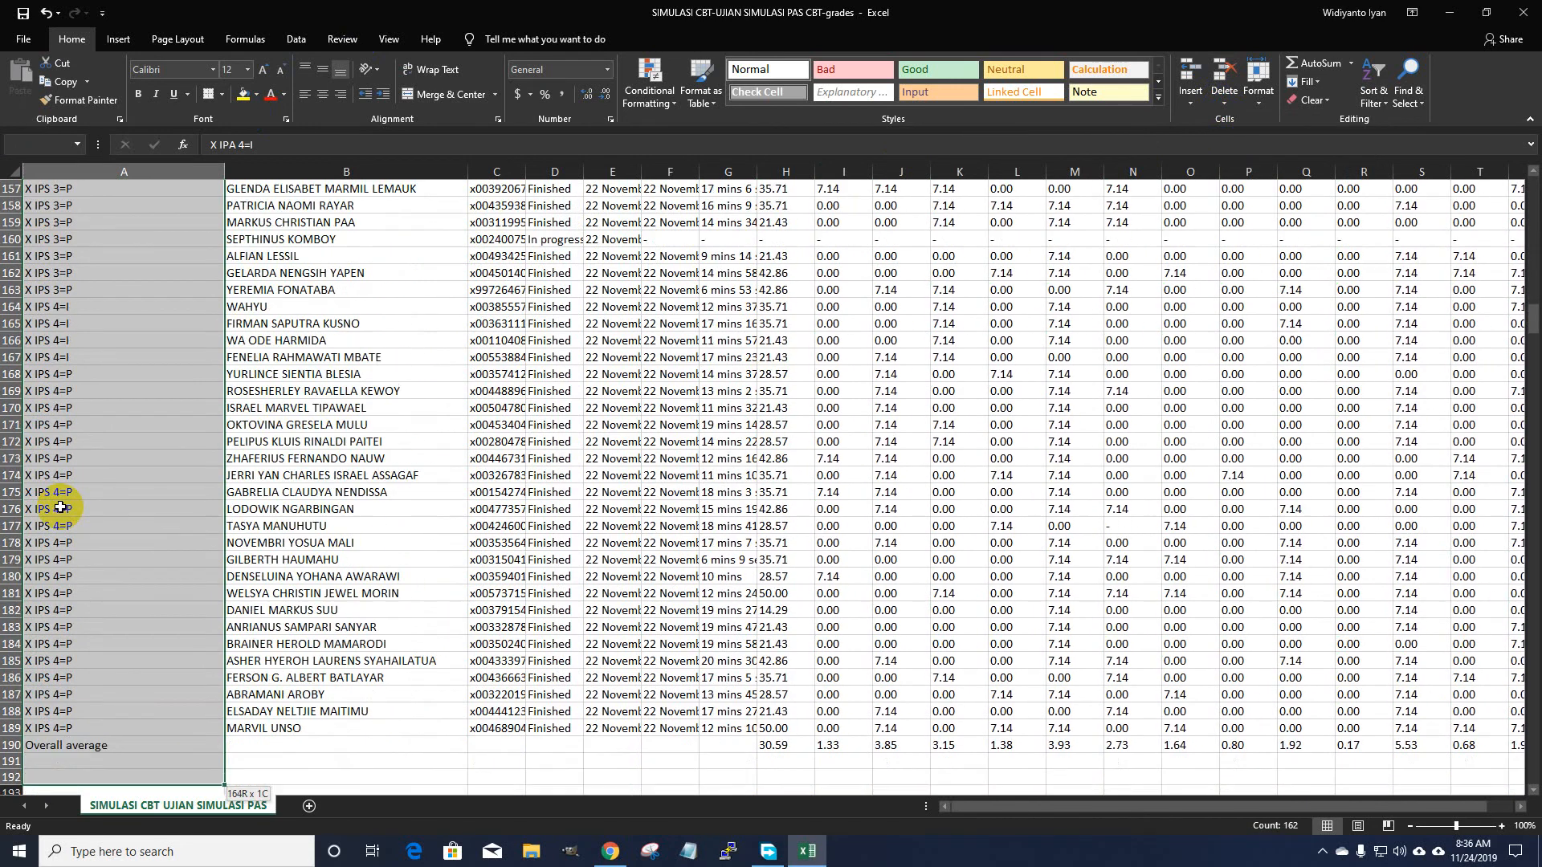
key("shift+Down")
key("shift+Down")
key("shift+Down")
key("shift+Down")
key("shift+Down")
key("shift+Down")
key("shift+Down")
key("shift+Down")
key("shift+Down")
key("shift+Down")
key("shift+Down")
key("shift+Down")
key("shift+Down")
key("shift+Down")
key("shift+Down")
key("shift+Down")
key("shift+Down")
key("shift+Down")
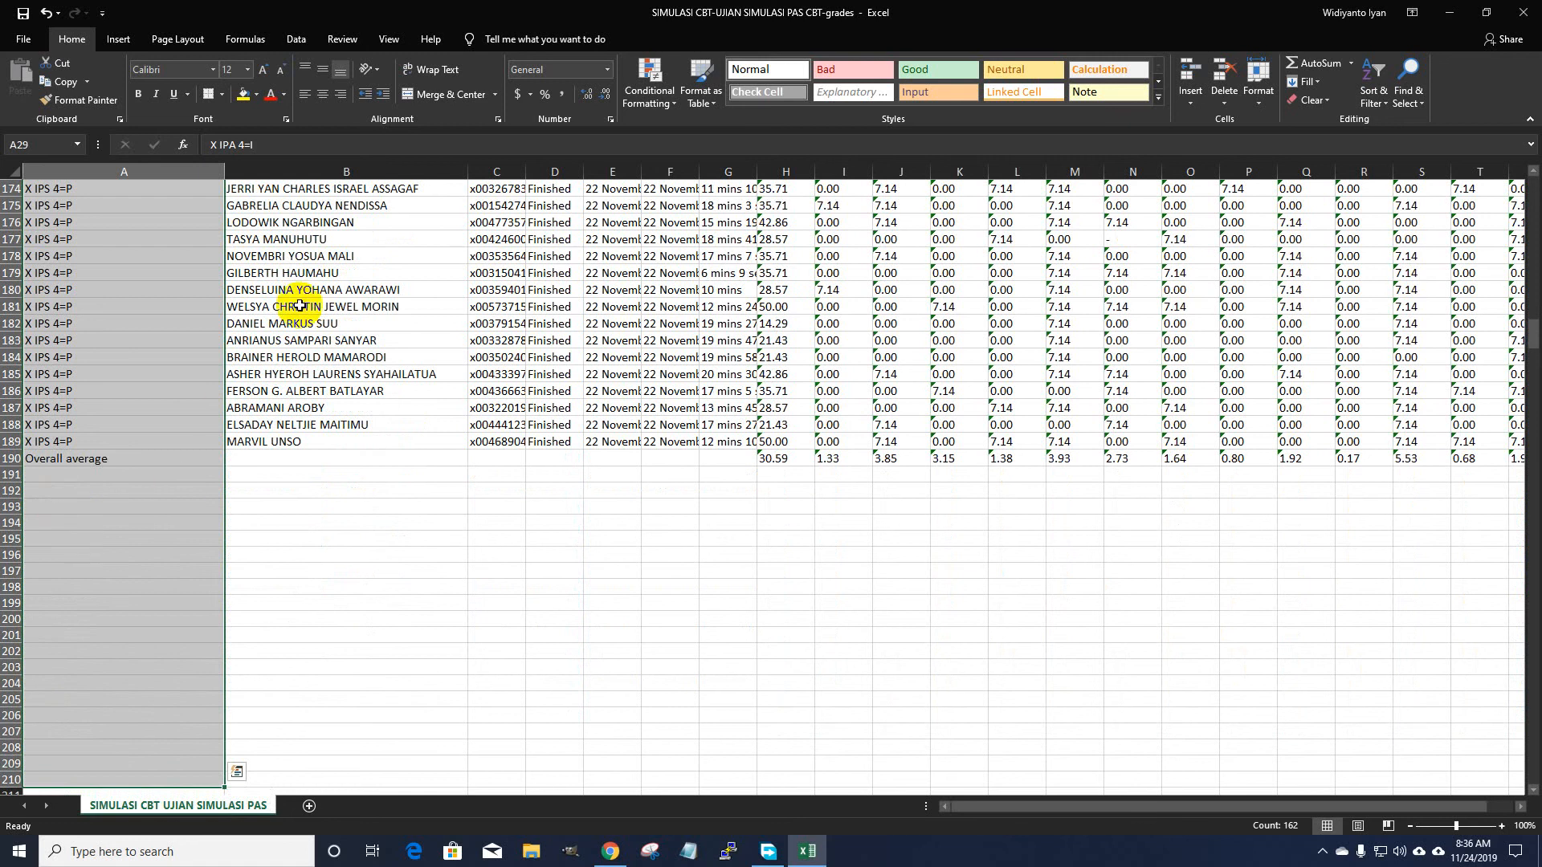
left_click(1223, 102)
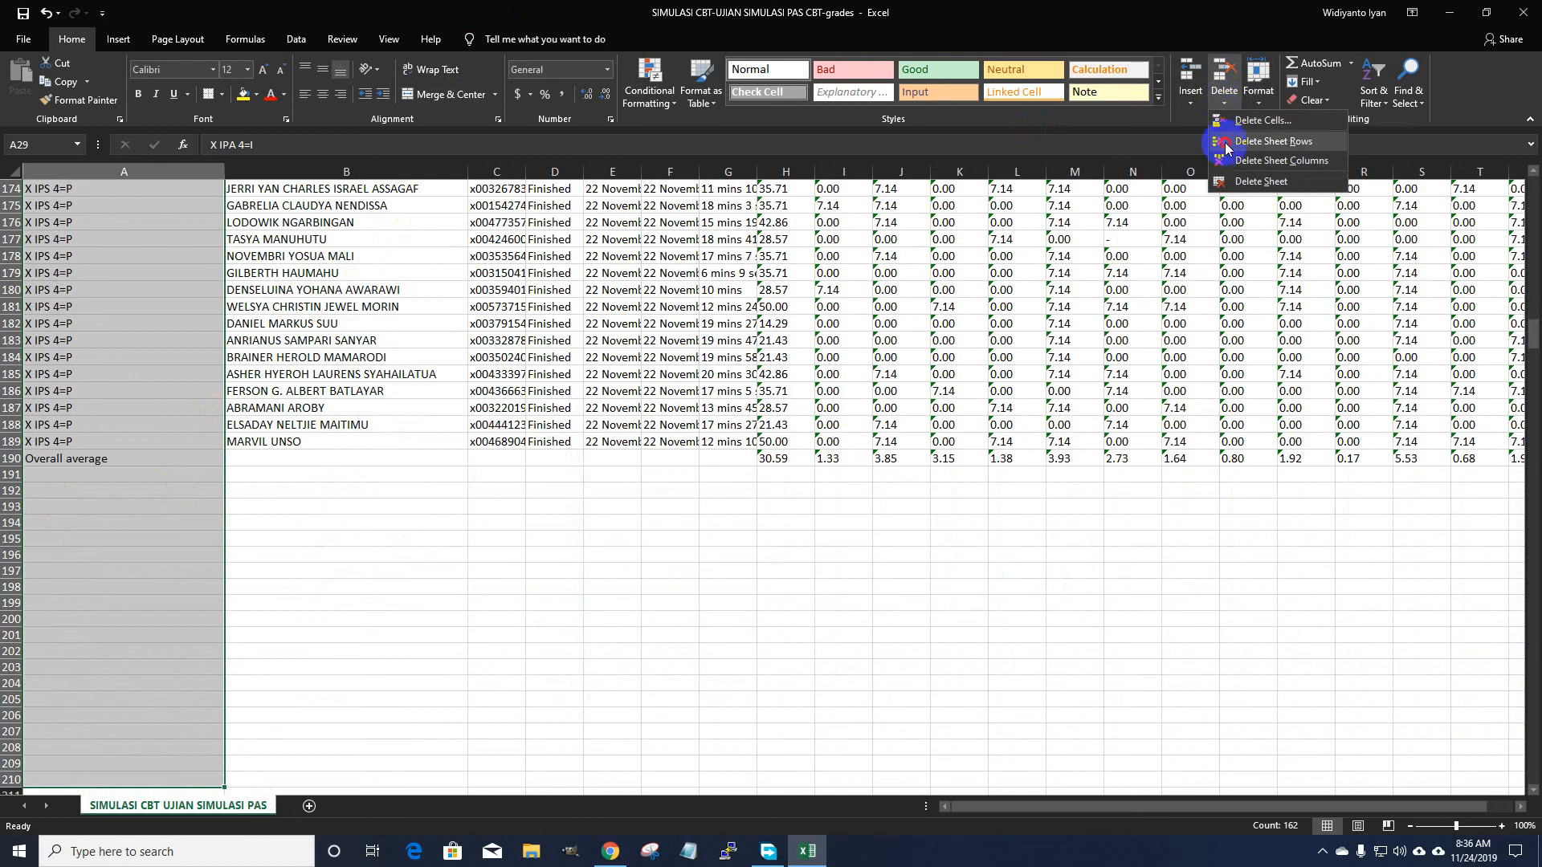
left_click(1273, 141)
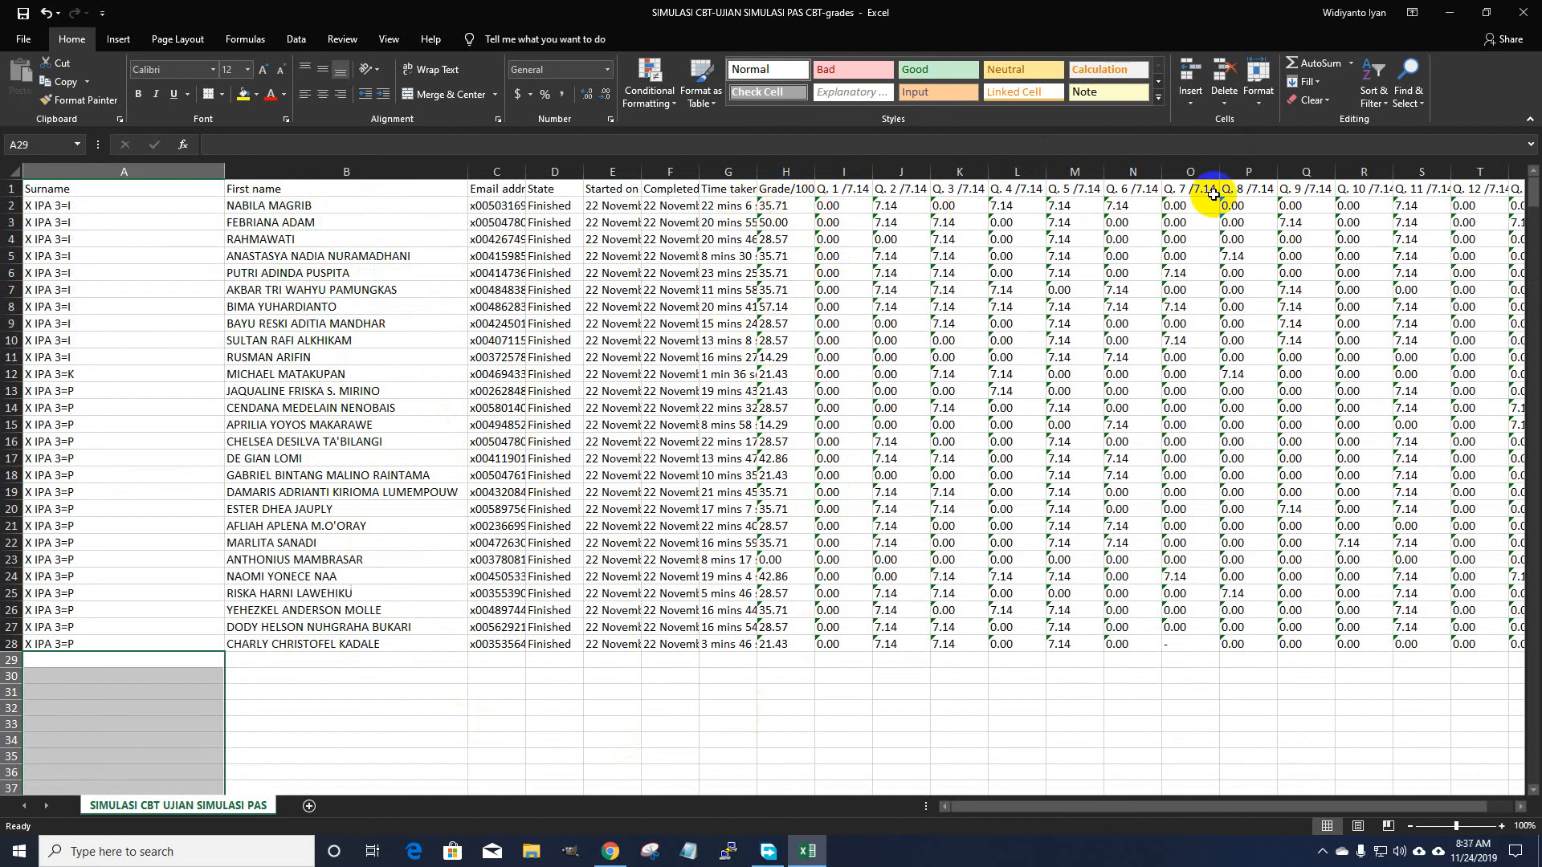
Step: Delete the sheet columns from the Q. 1 /7.14 header, column I, across all question scores to column AU
left_click(837, 188)
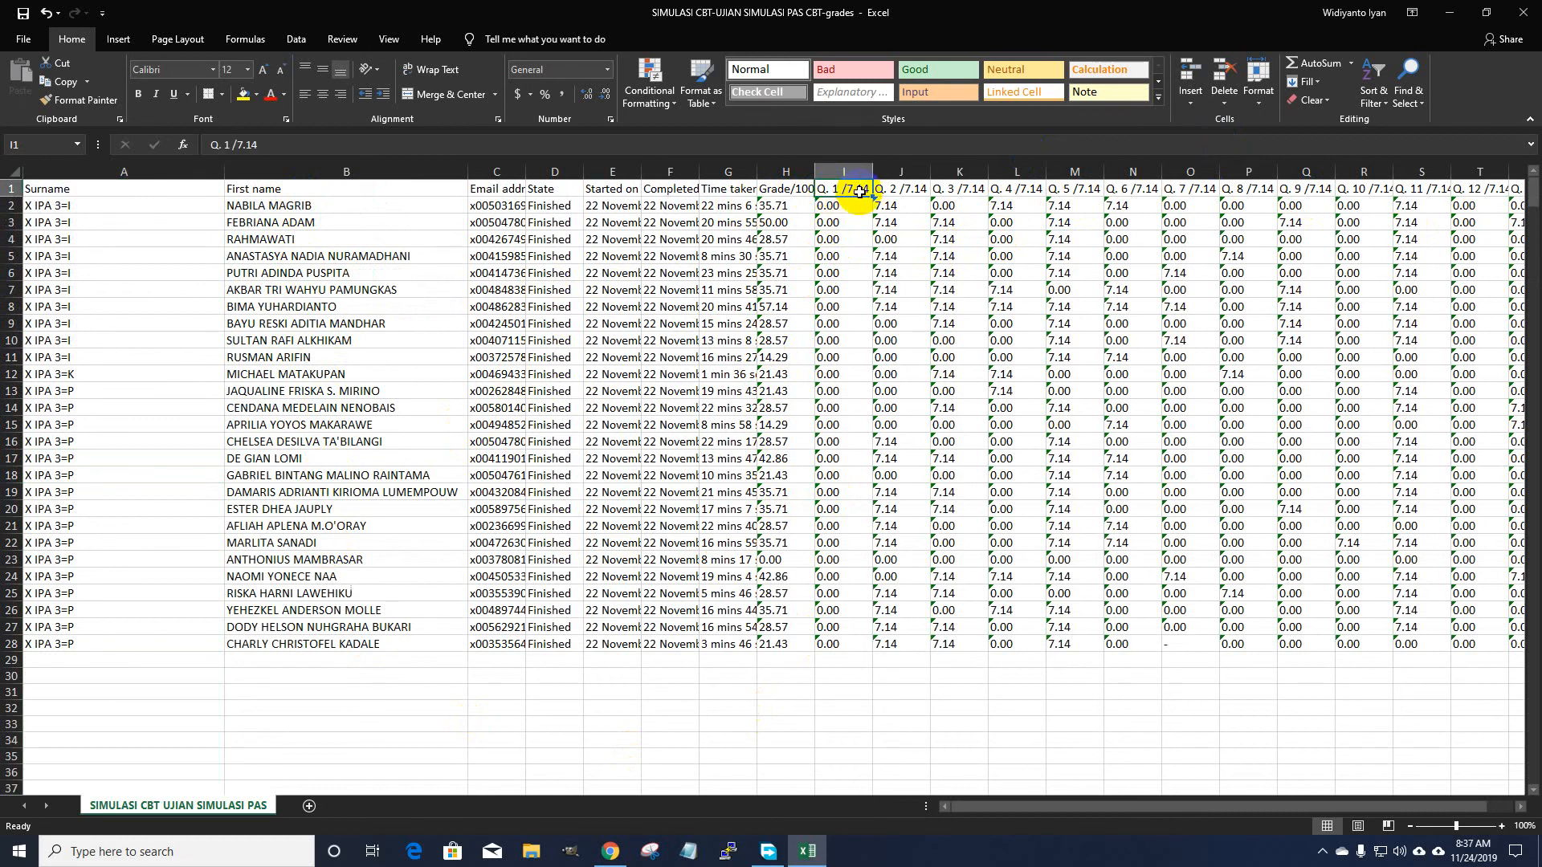
key("shift+Right")
key("shift+Right")
key("shift+Right")
key("shift+Right")
key("shift+Right")
key("shift+Right")
key("shift+Right")
key("shift+Right")
key("shift+Right")
key("shift+Right")
key("shift+Right")
key("shift+Right")
key("shift+Right")
key("shift+Right")
key("shift+Right")
key("shift+Right")
key("shift+Right")
key("shift+Right")
key("shift+Right")
key("shift+Right")
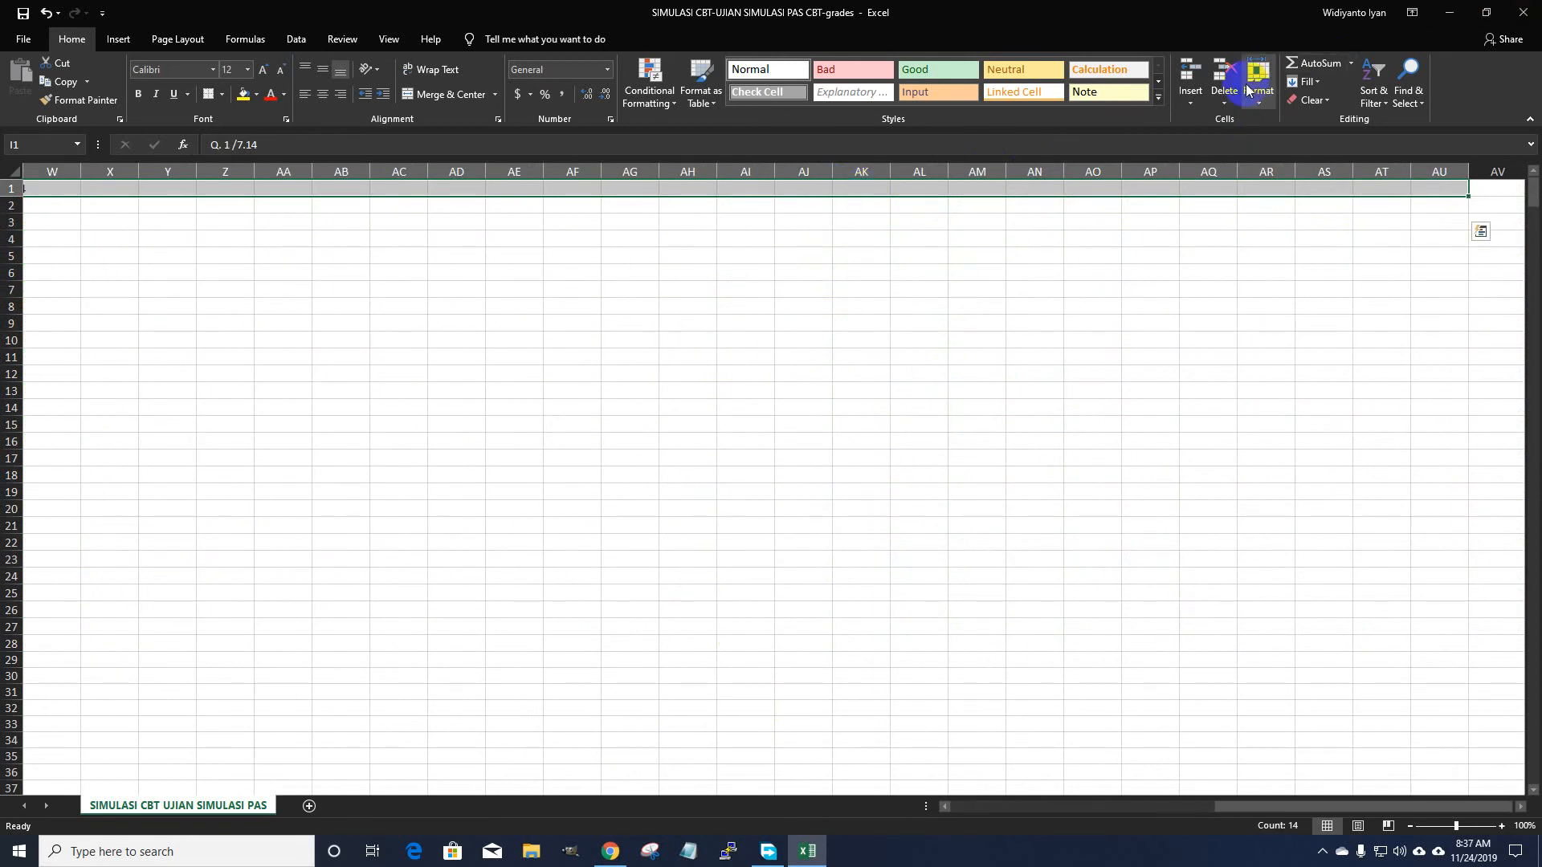
left_click(1220, 100)
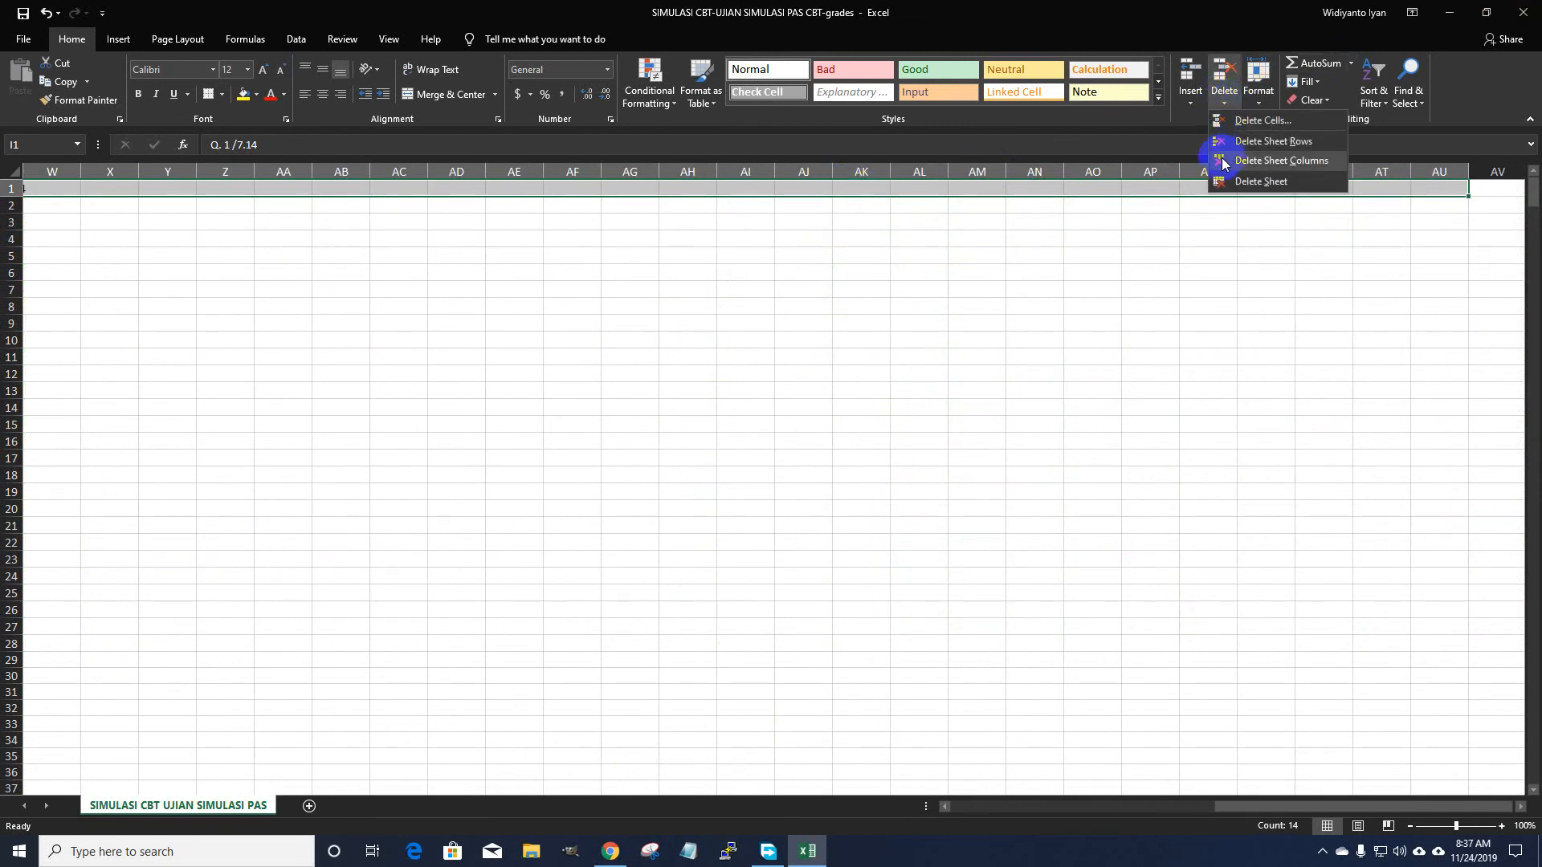
left_click(1222, 156)
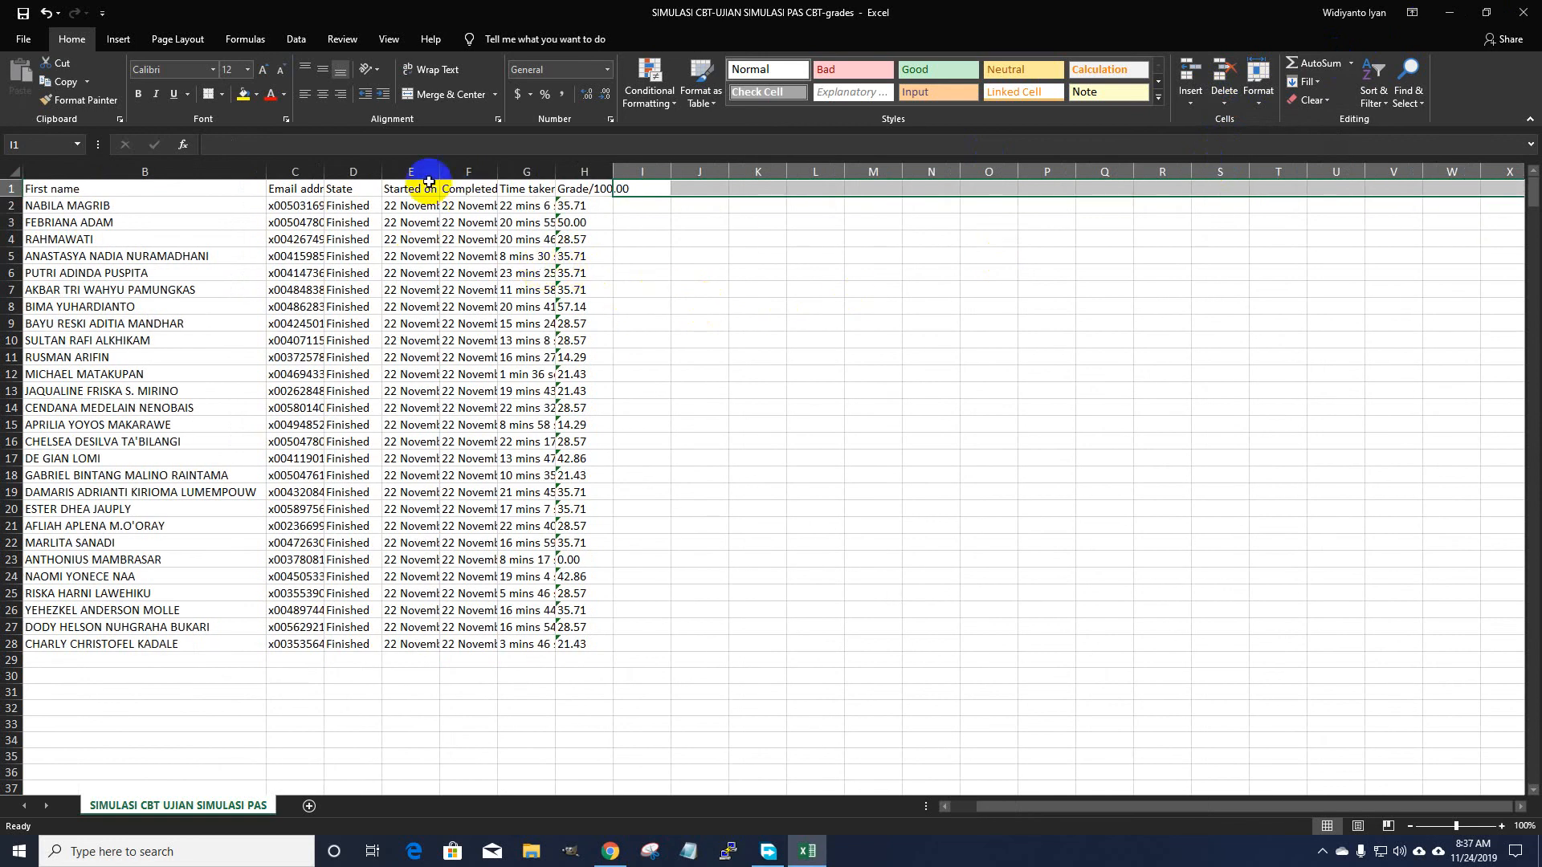
Step: Widen the truncated columns between First name and Grade/100.00 and delete the sheet columns from Email address through Time taken
left_click_drag(440, 173, 743, 180)
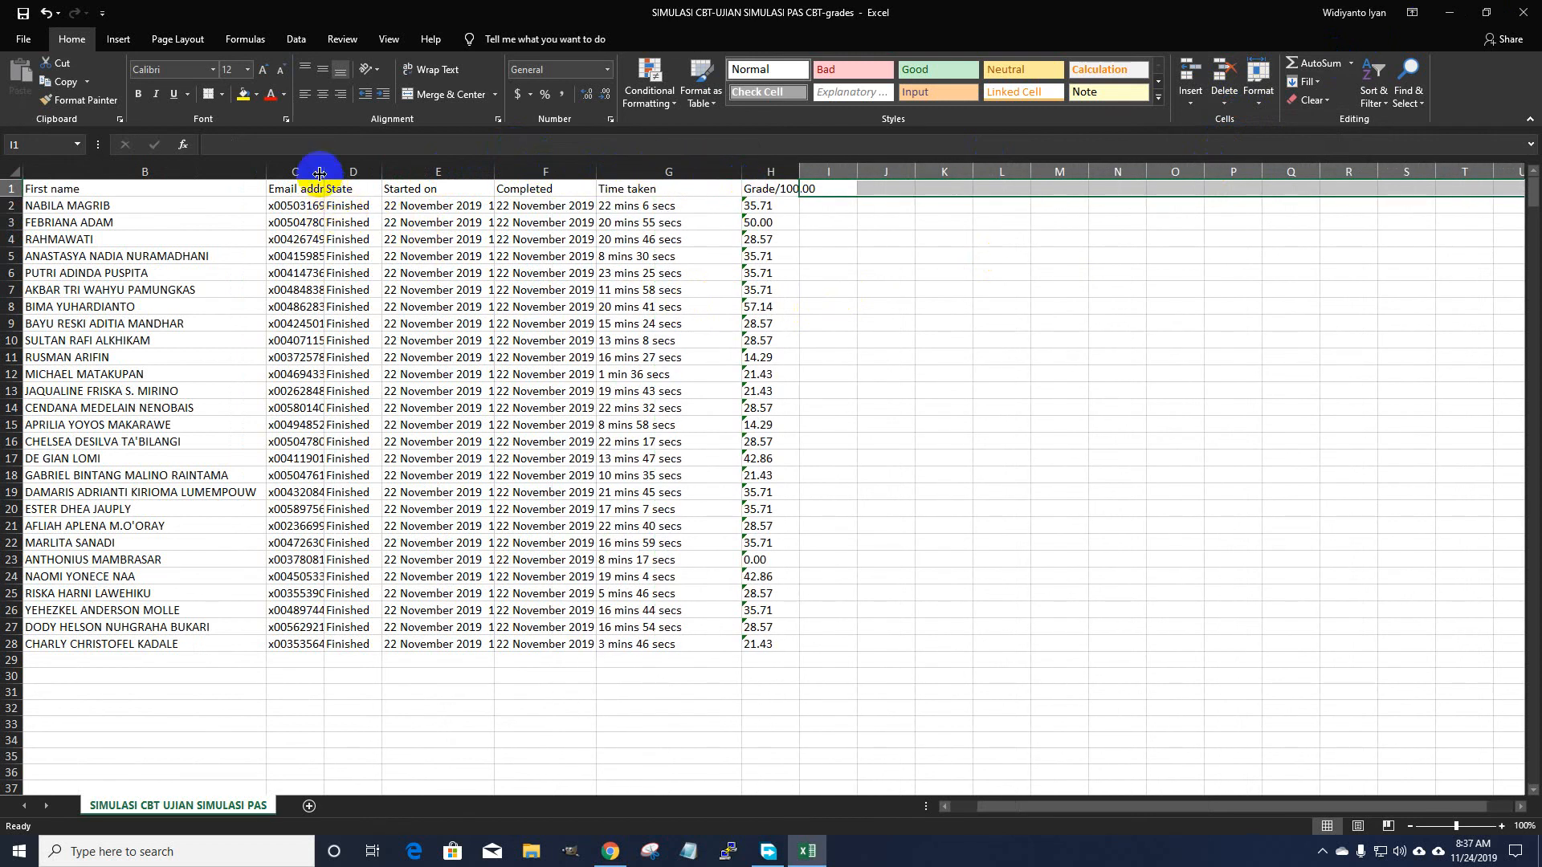
left_click_drag(324, 170, 389, 170)
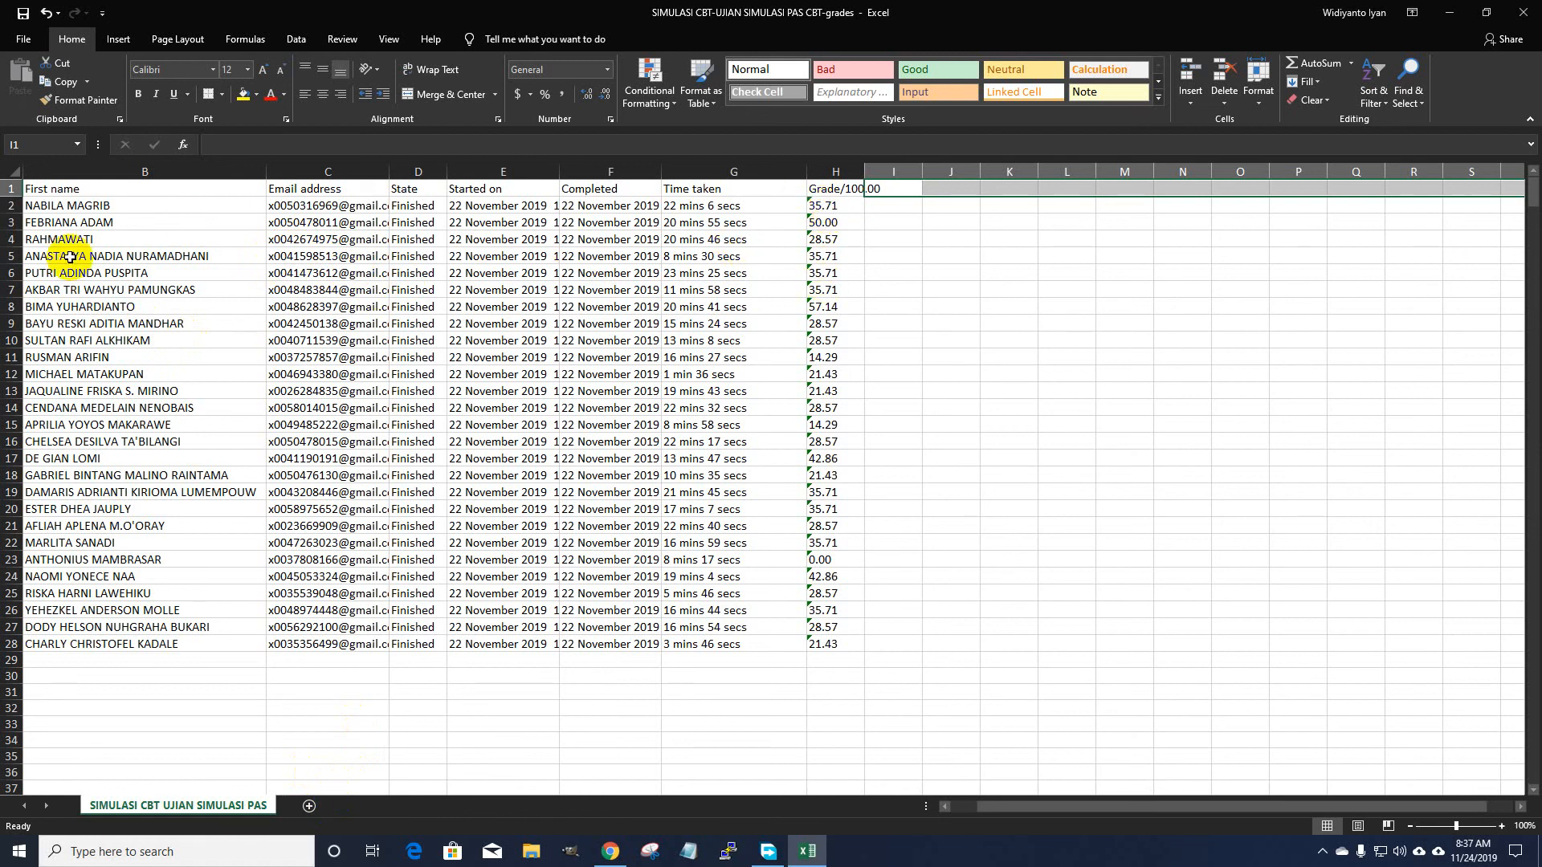
left_click_drag(286, 204, 733, 672)
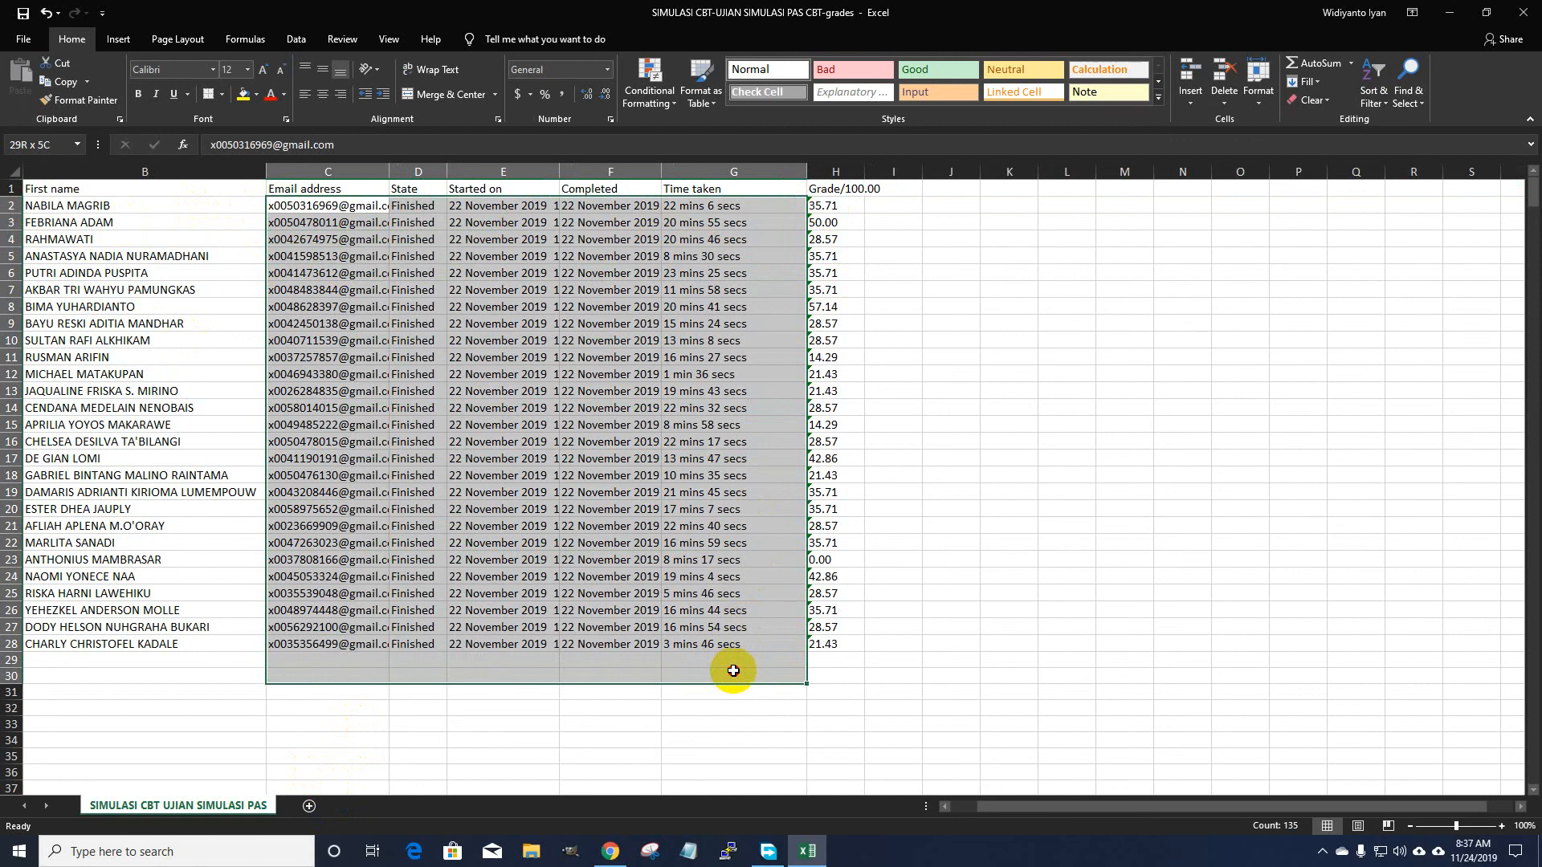
left_click(1225, 95)
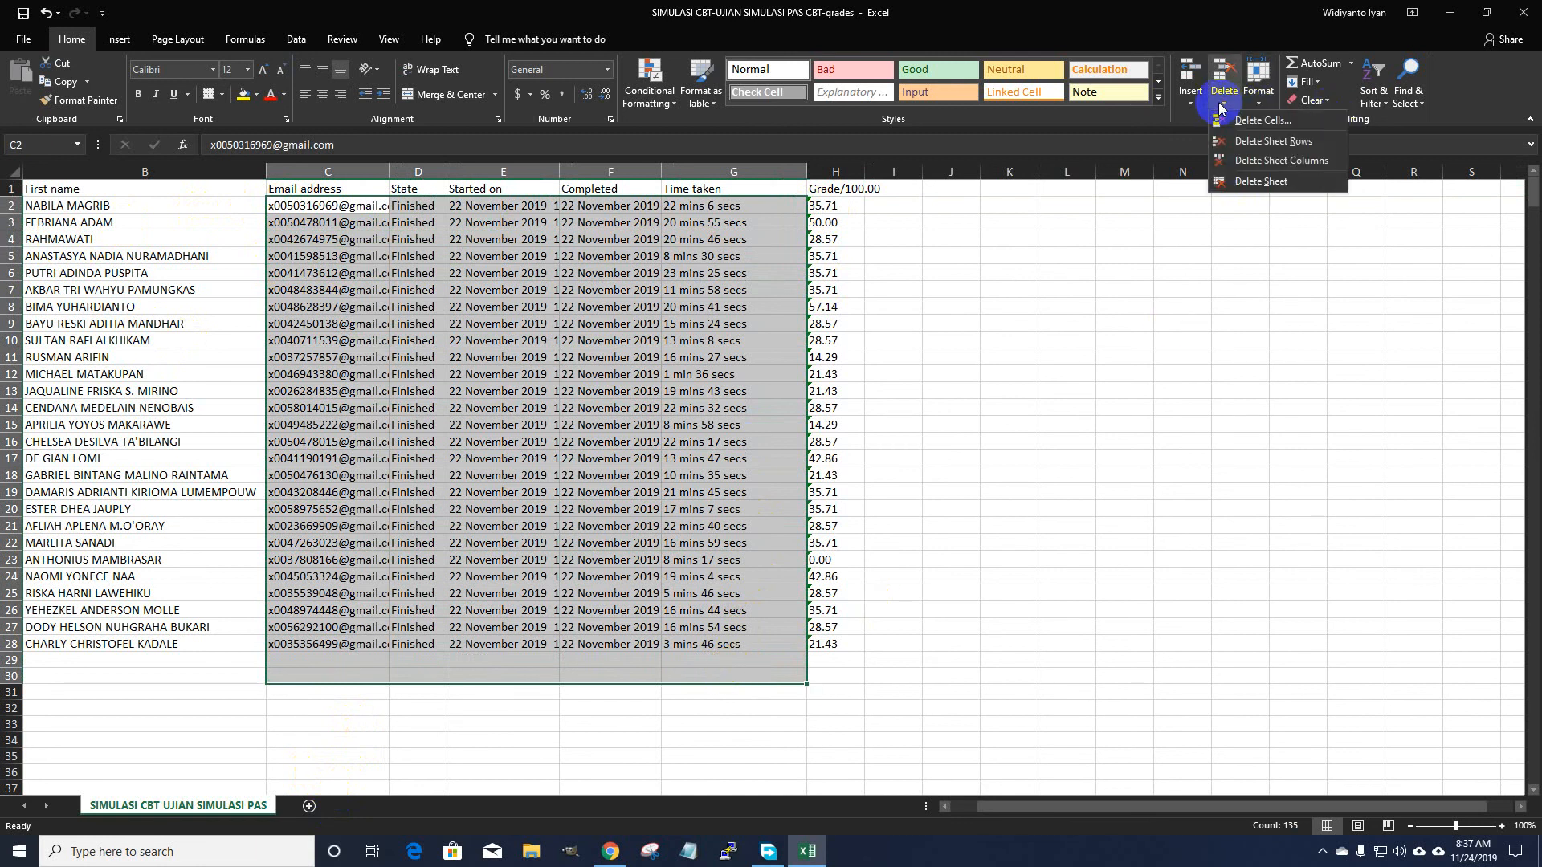
left_click(1235, 162)
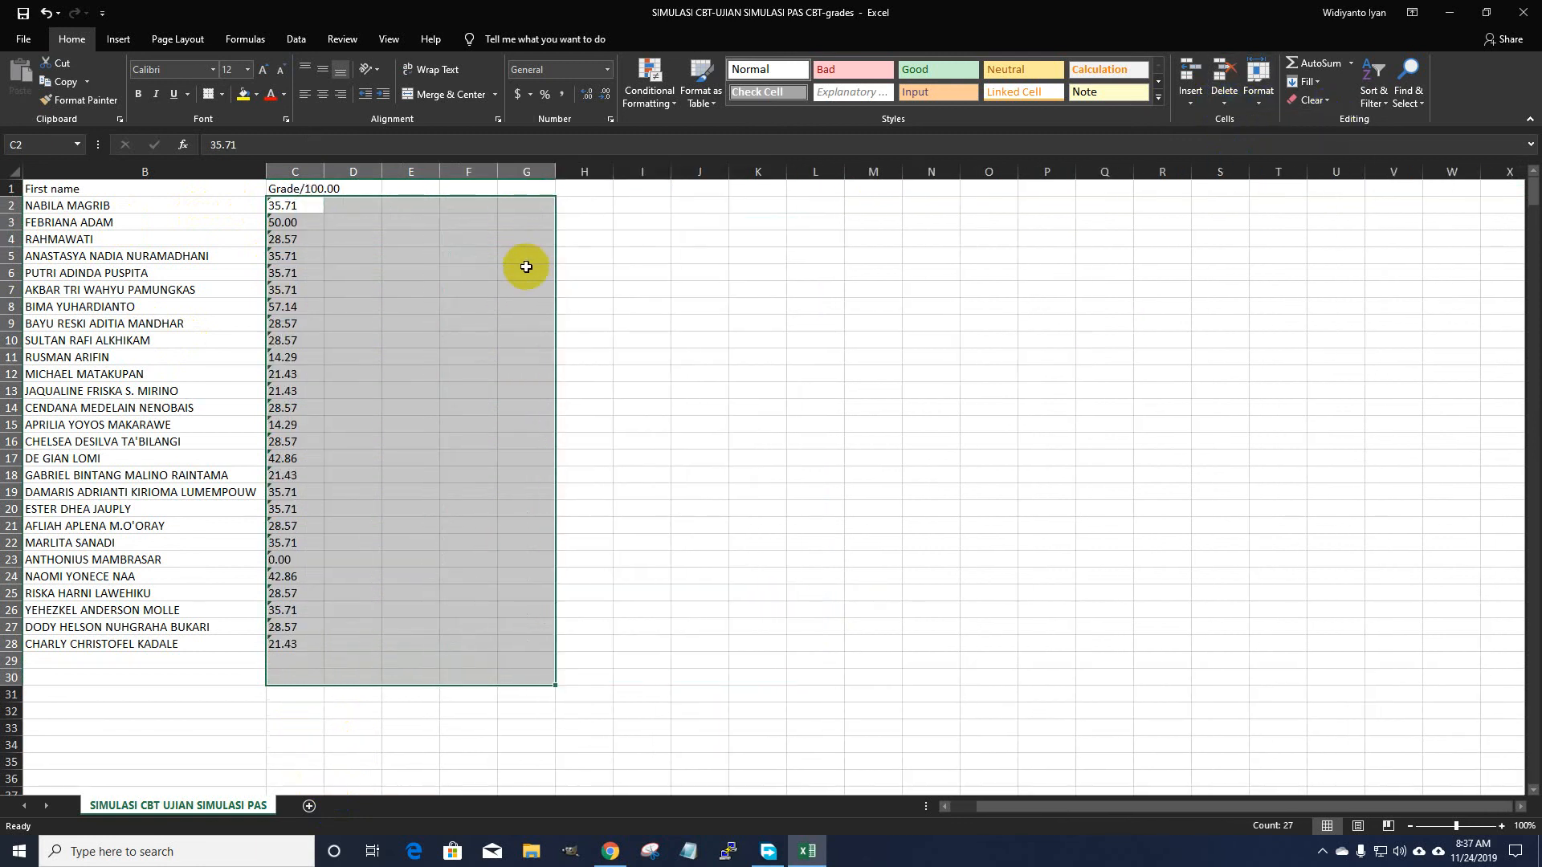
left_click(518, 290)
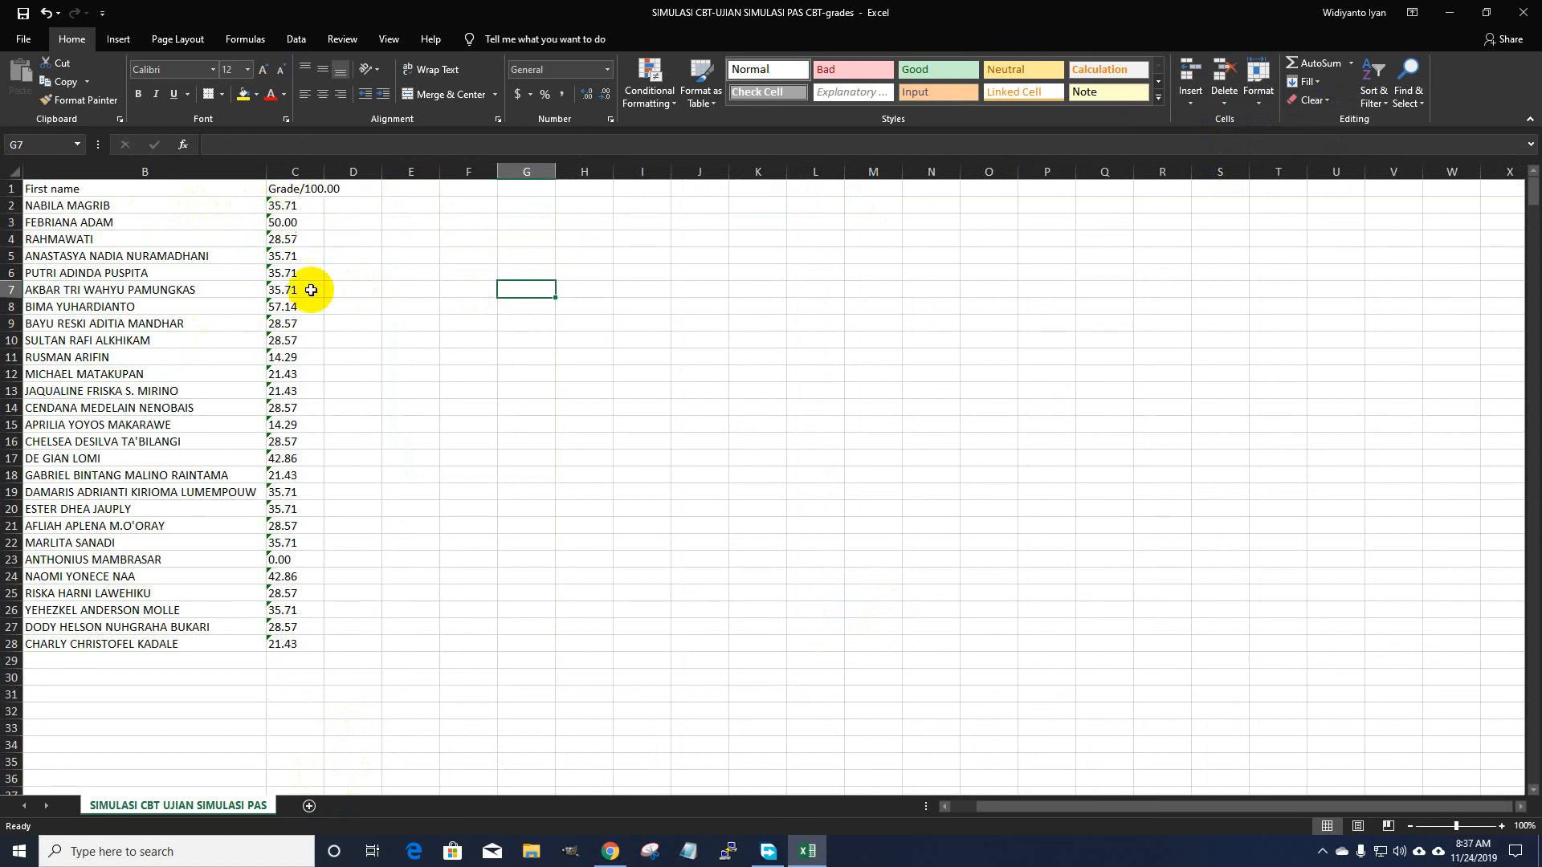
Step: Examine individual grades and the whole C2:C28 range in the Grade/100.00 column
left_click(283, 625)
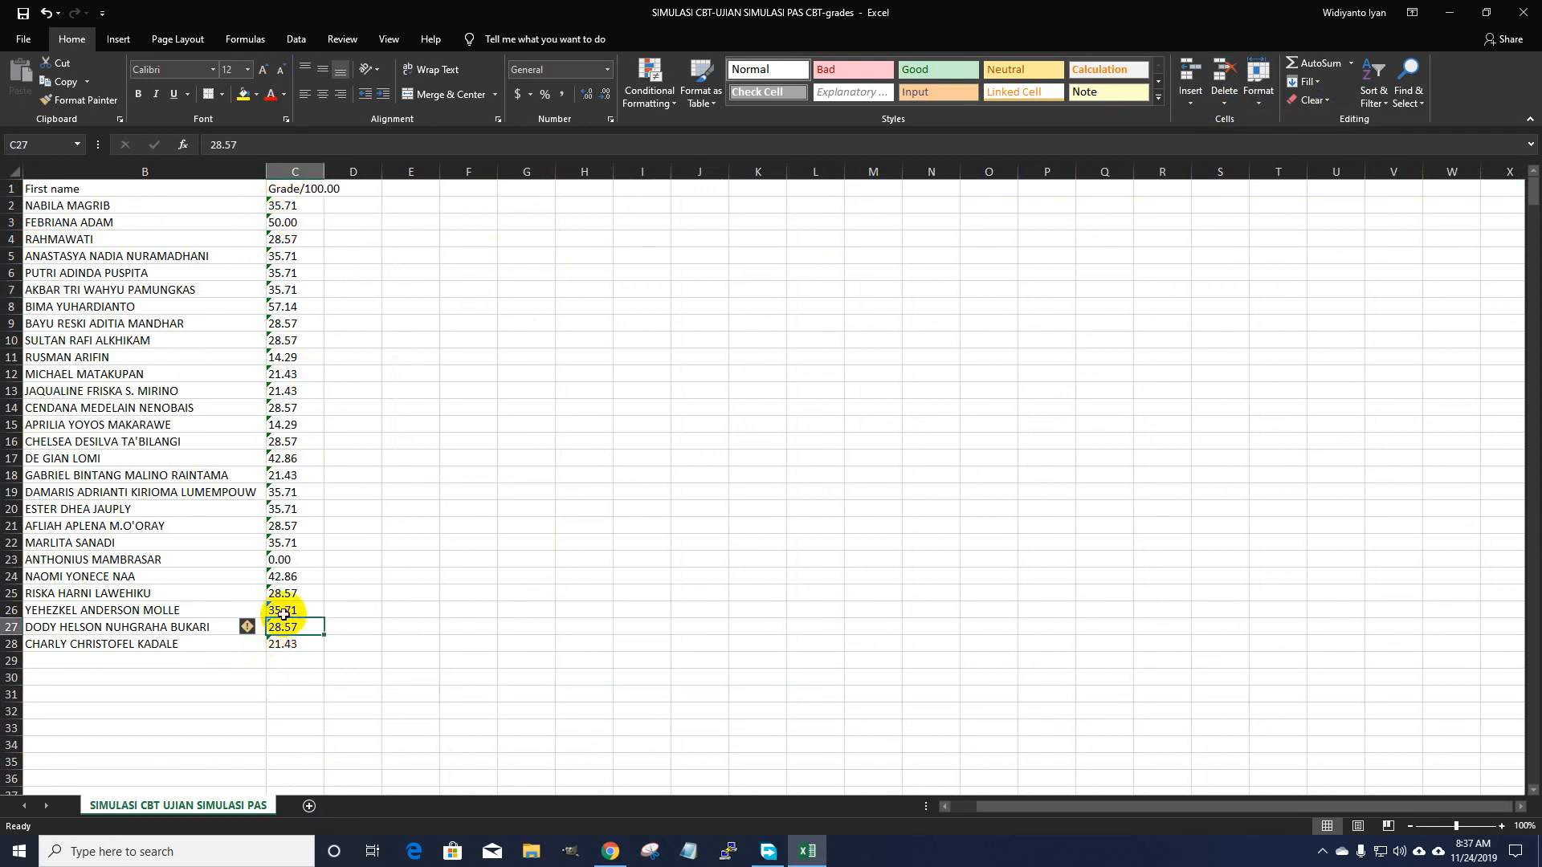
left_click(283, 610)
left_click(287, 559)
left_click(287, 542)
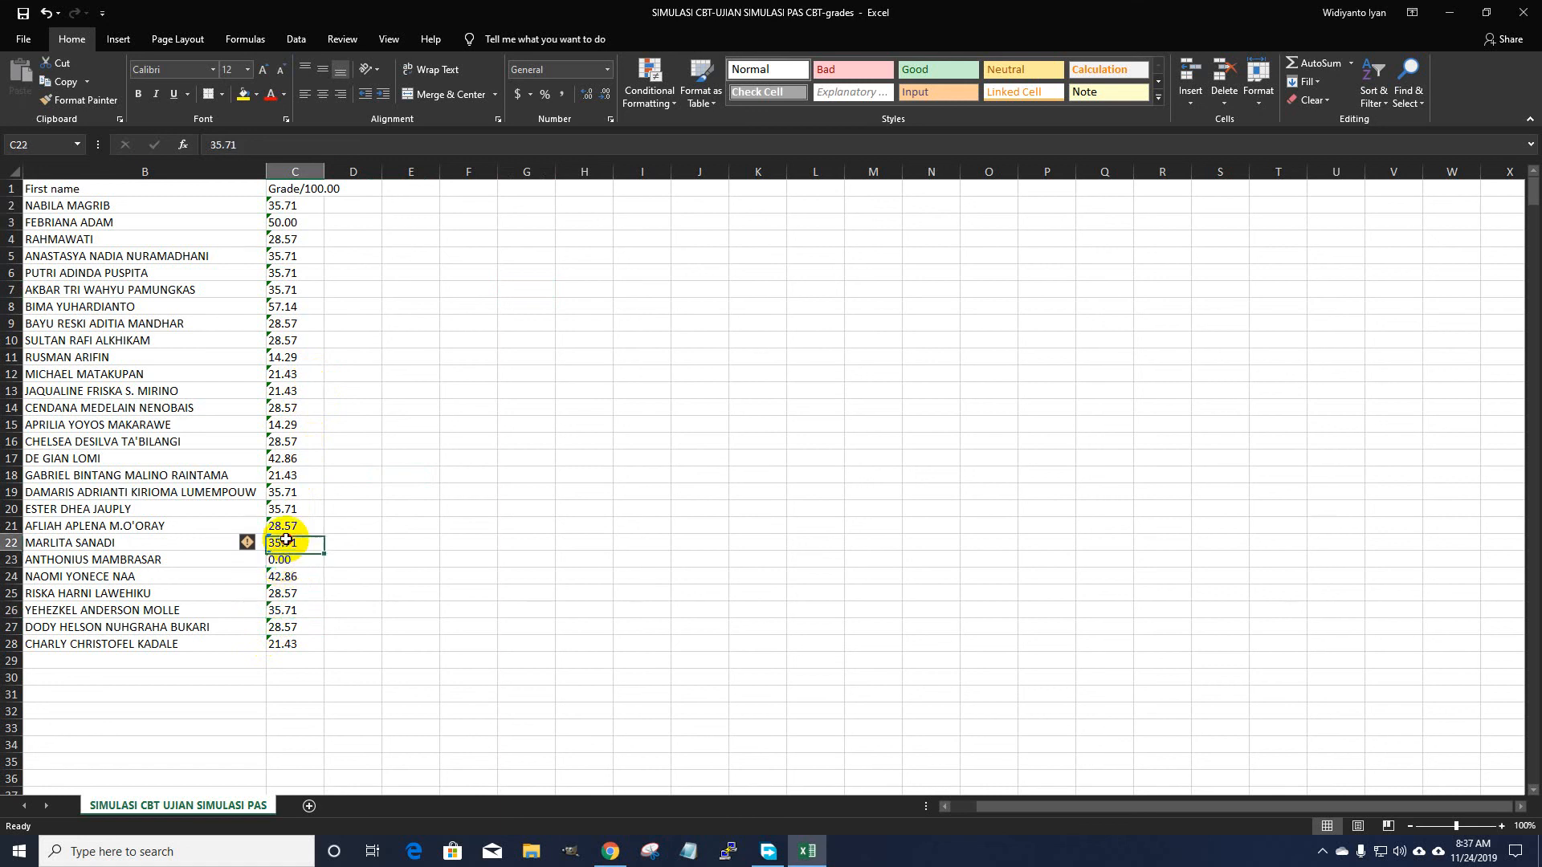
left_click(290, 511)
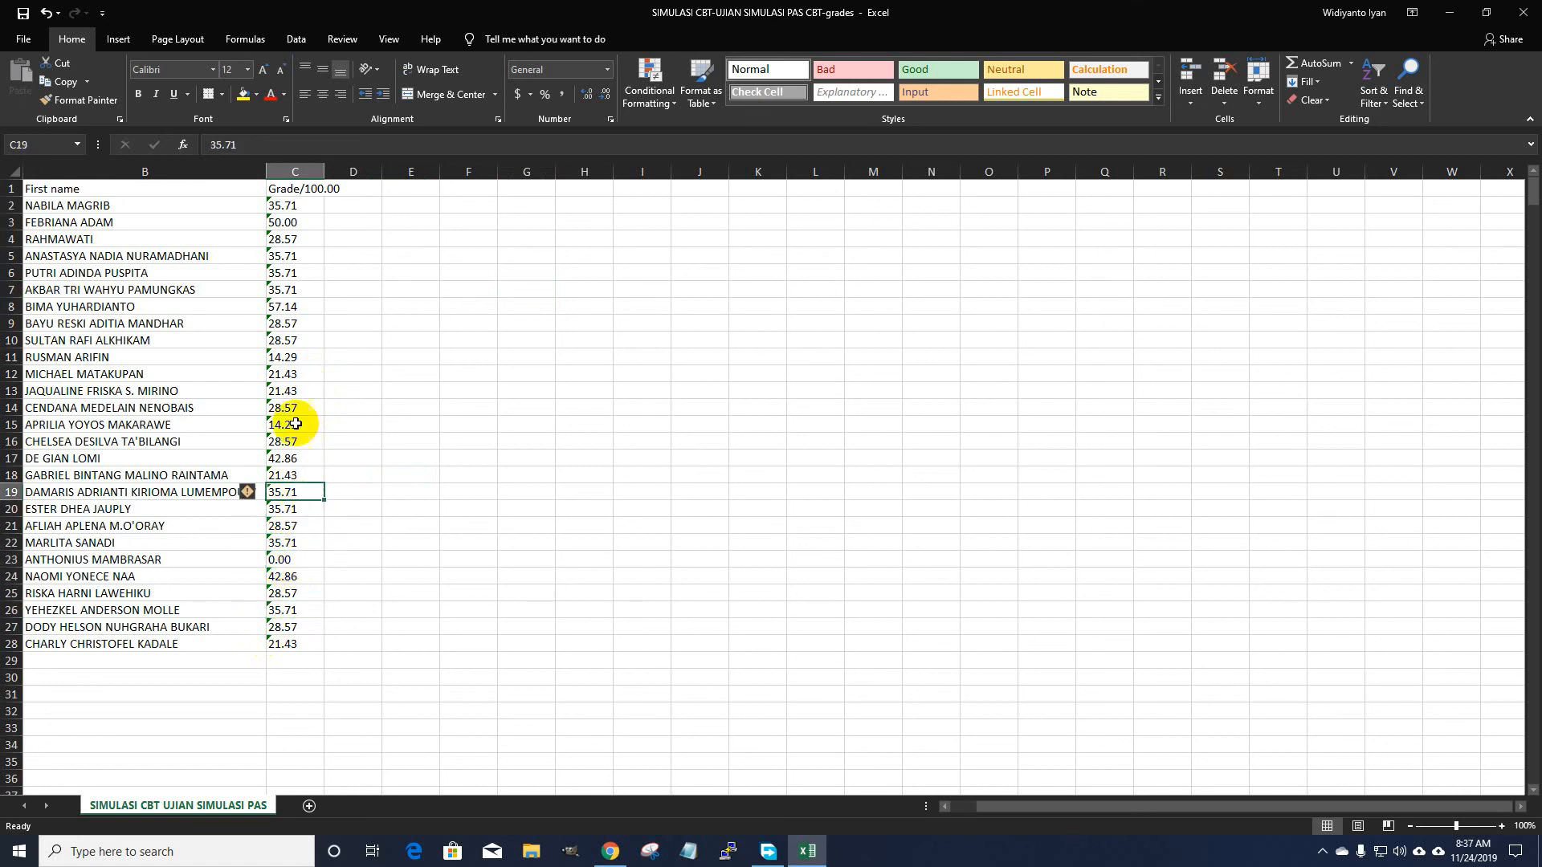
left_click(279, 202)
left_click_drag(278, 201, 304, 642)
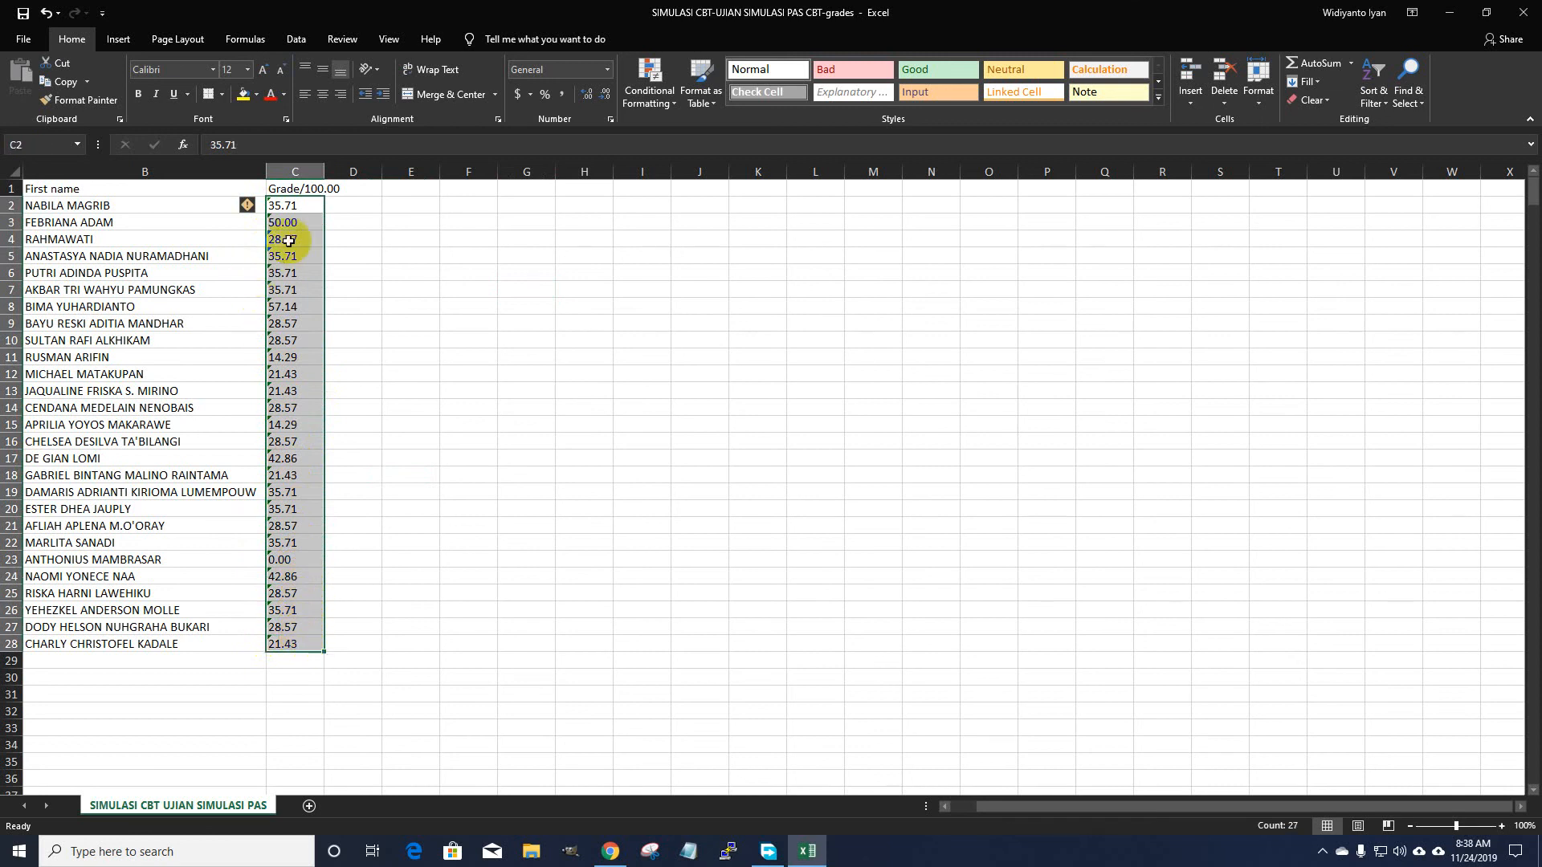
left_click(447, 306)
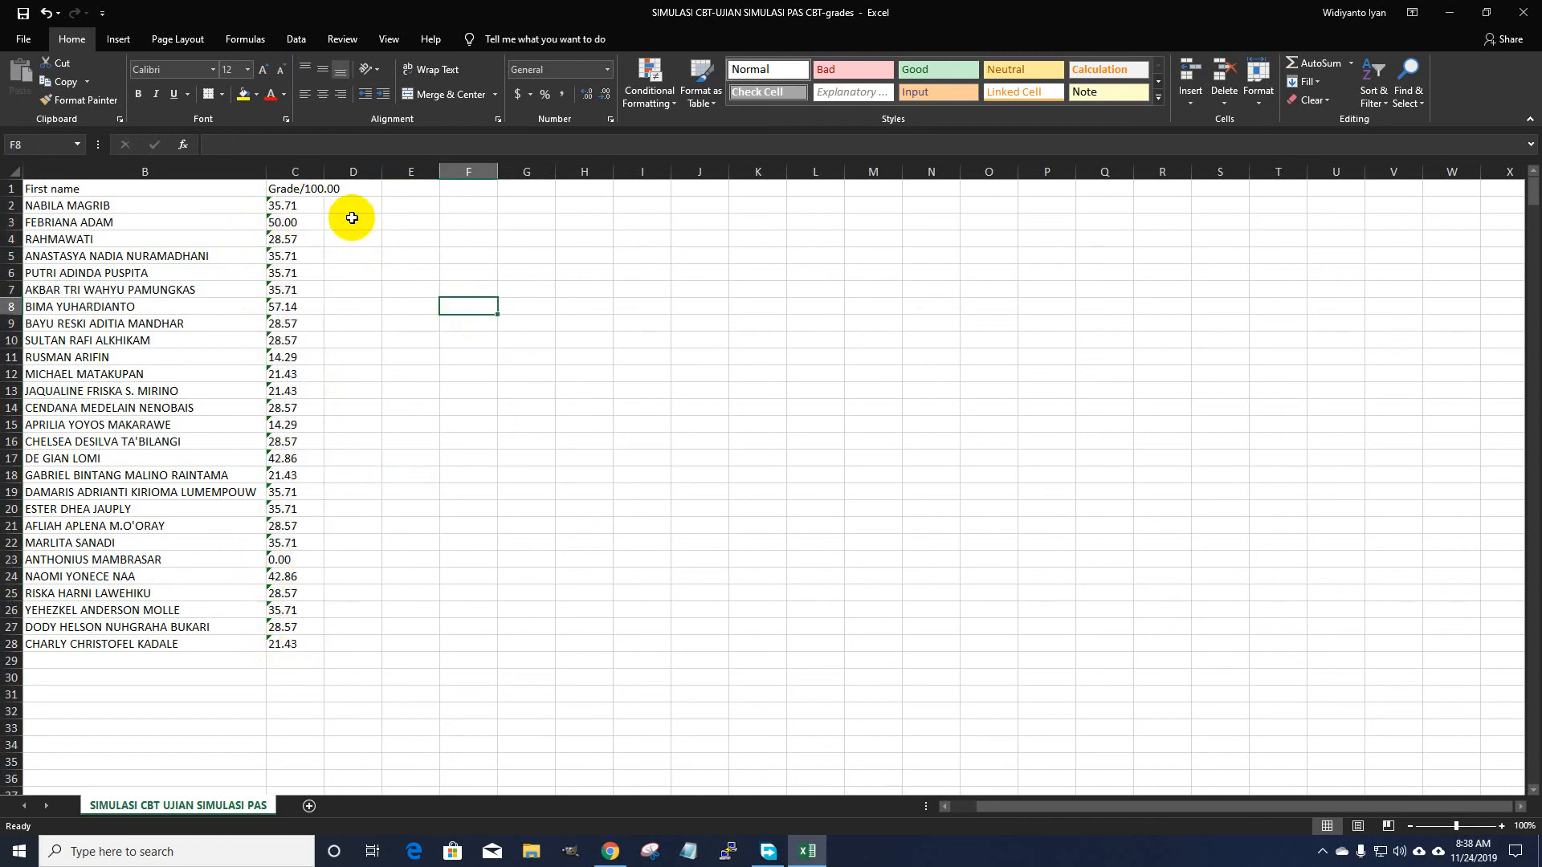
Step: Convert the text-stored grades in C2:C28 of the Grade/100.00 column to numbers
left_click_drag(283, 206, 306, 644)
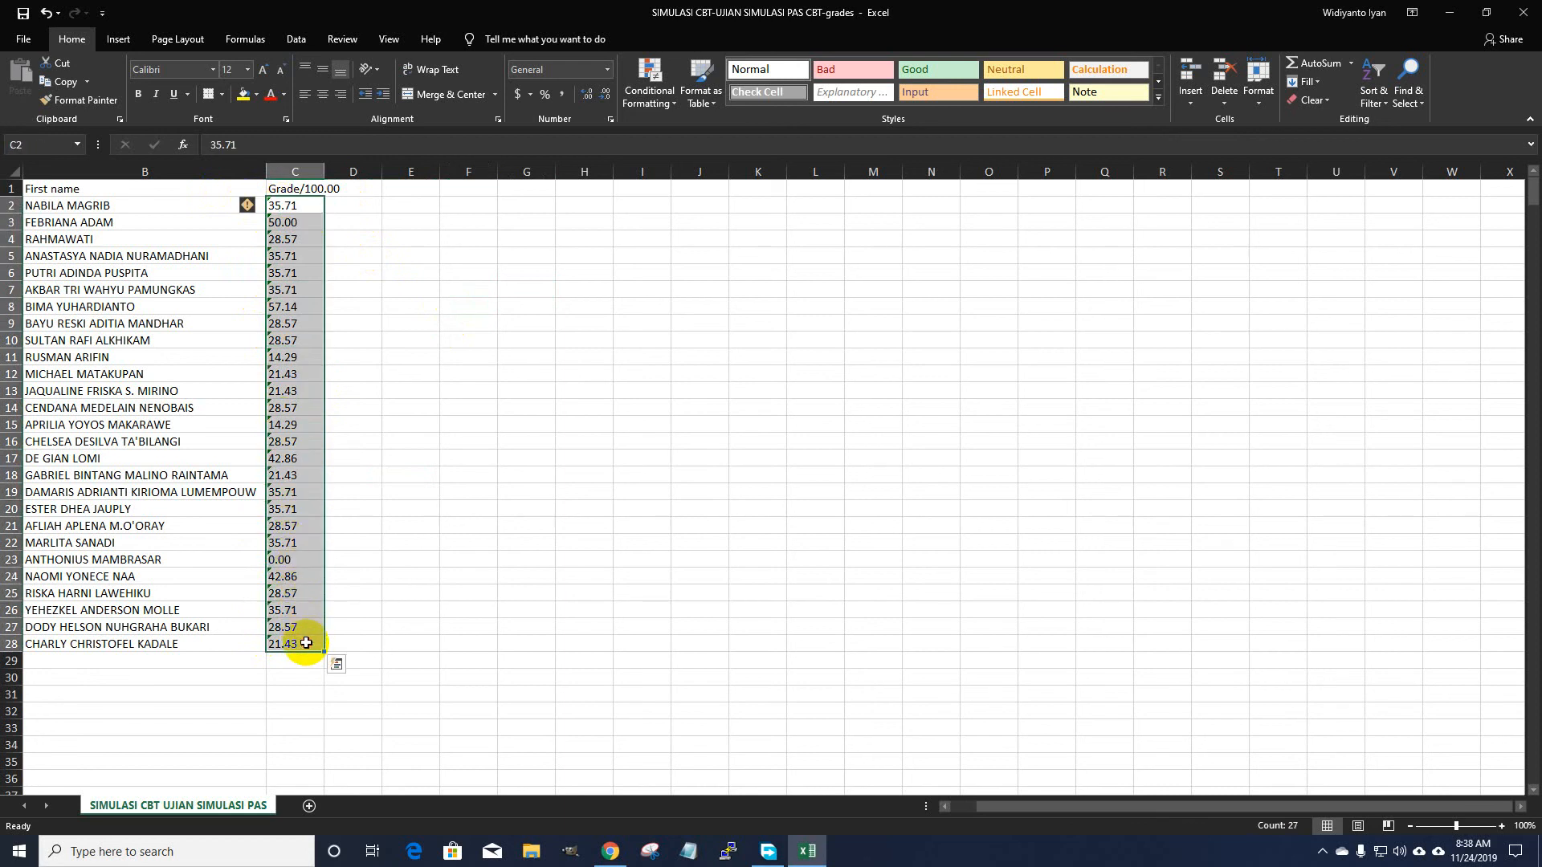
left_click(254, 209)
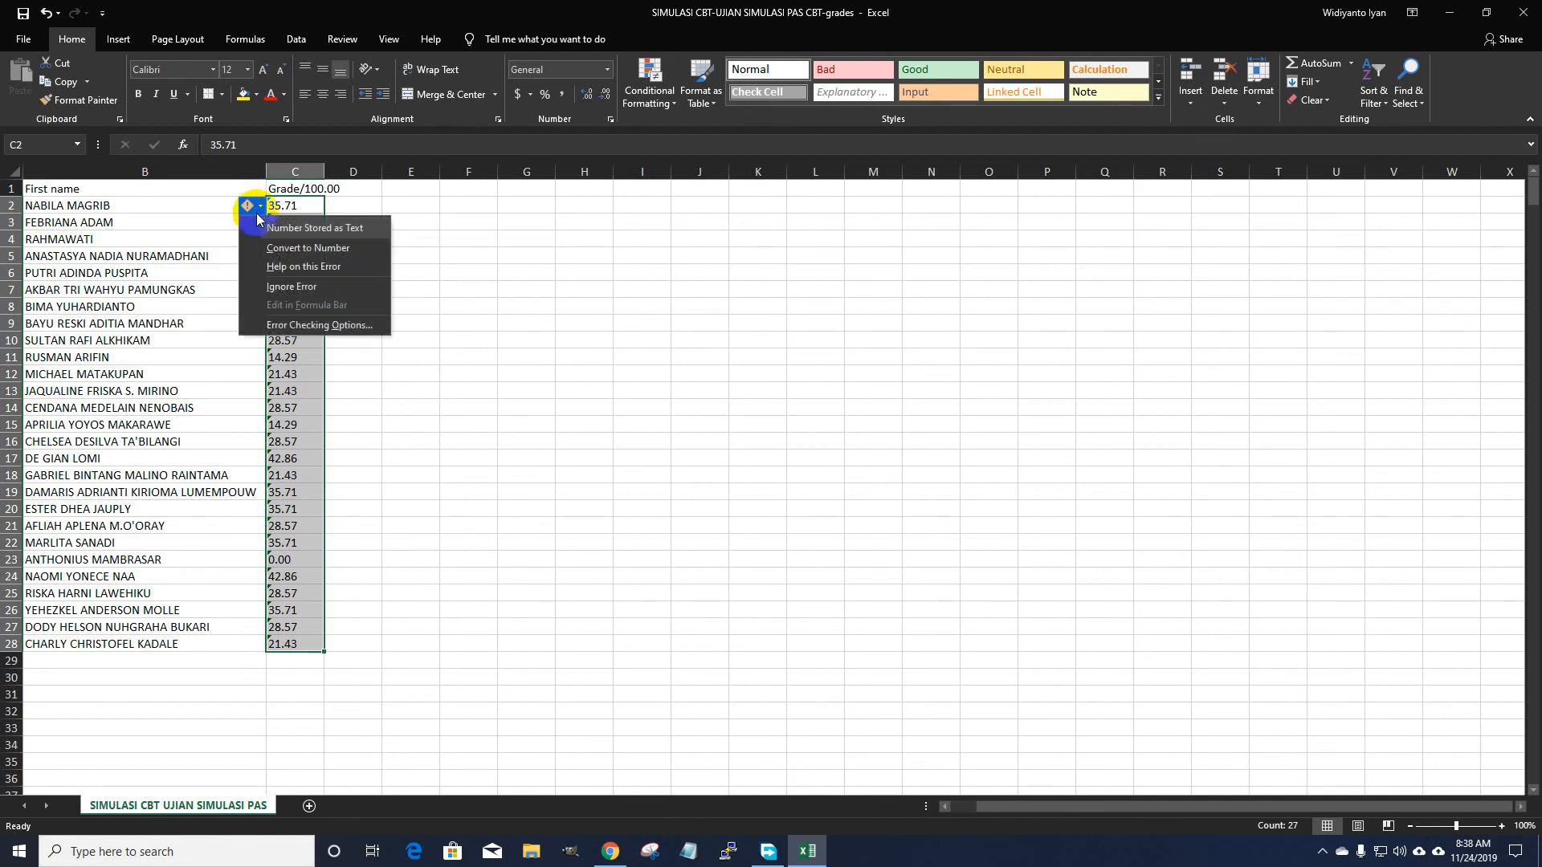
left_click(276, 248)
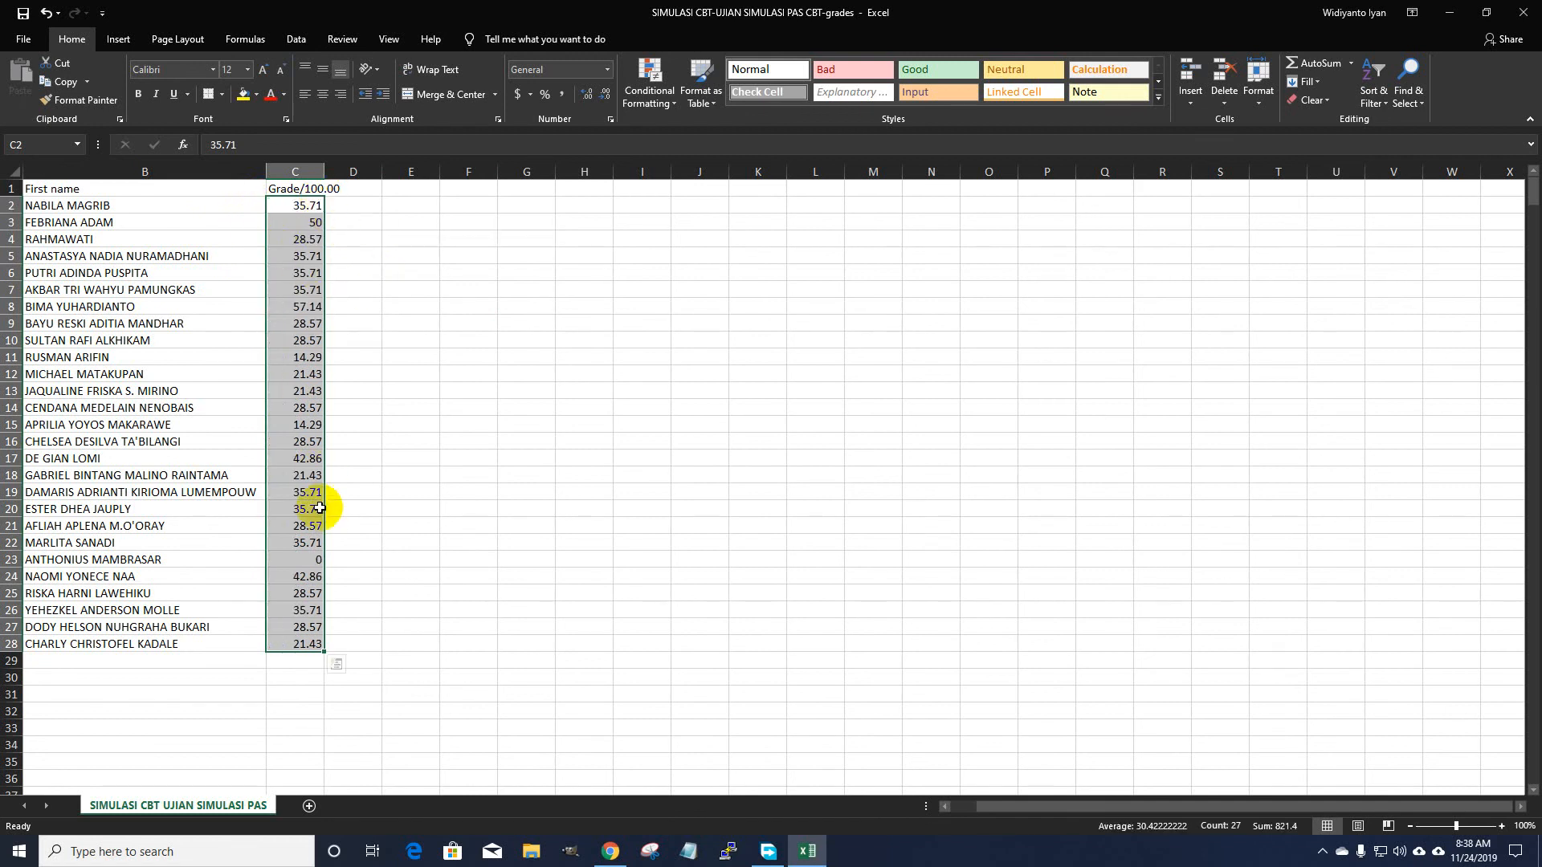
left_click(446, 596)
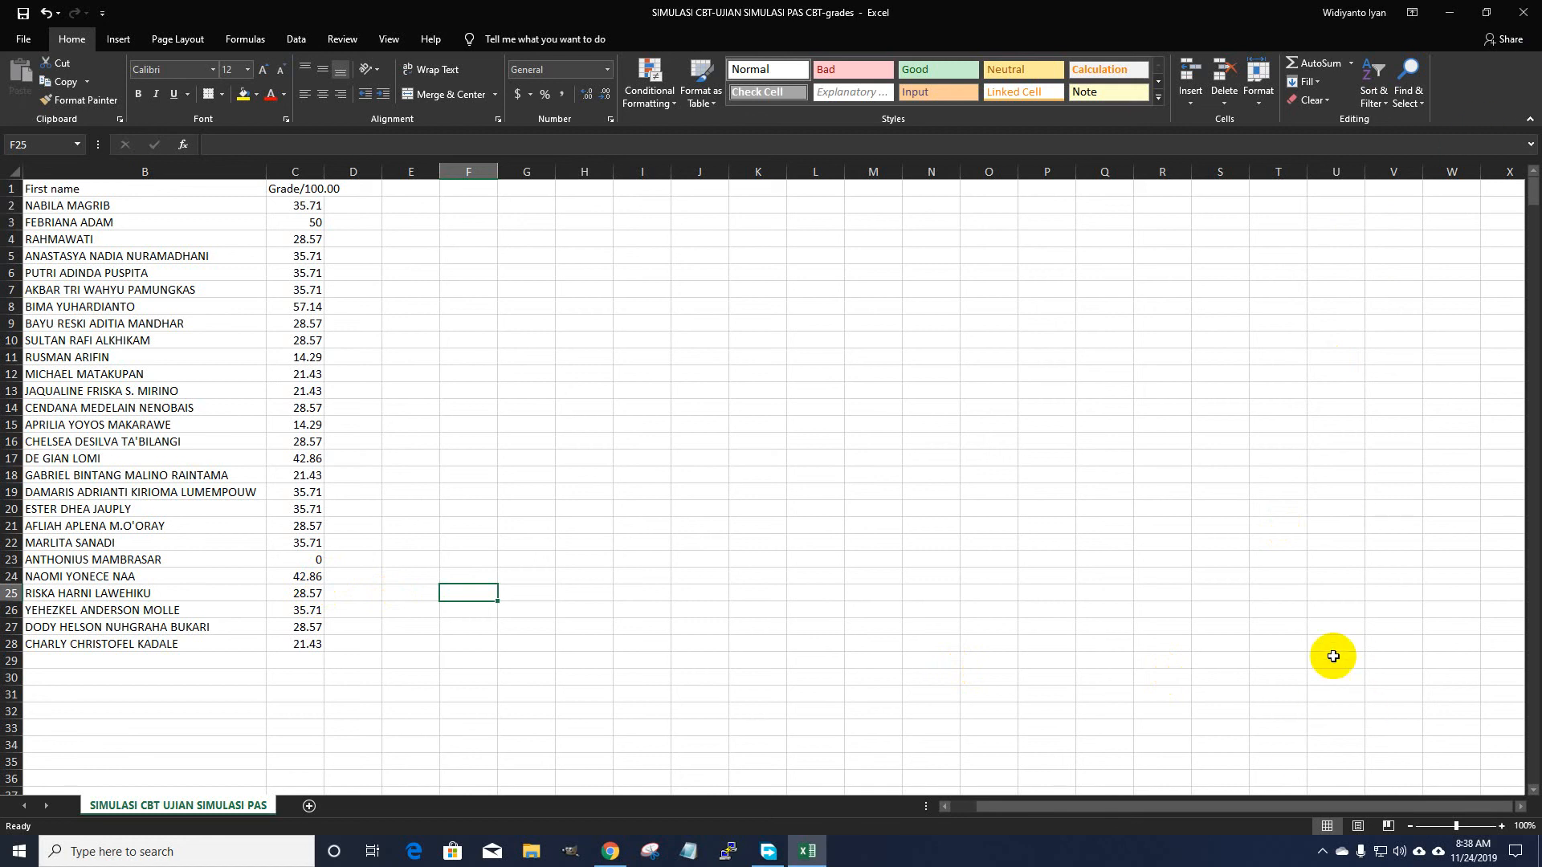
left_click(1323, 851)
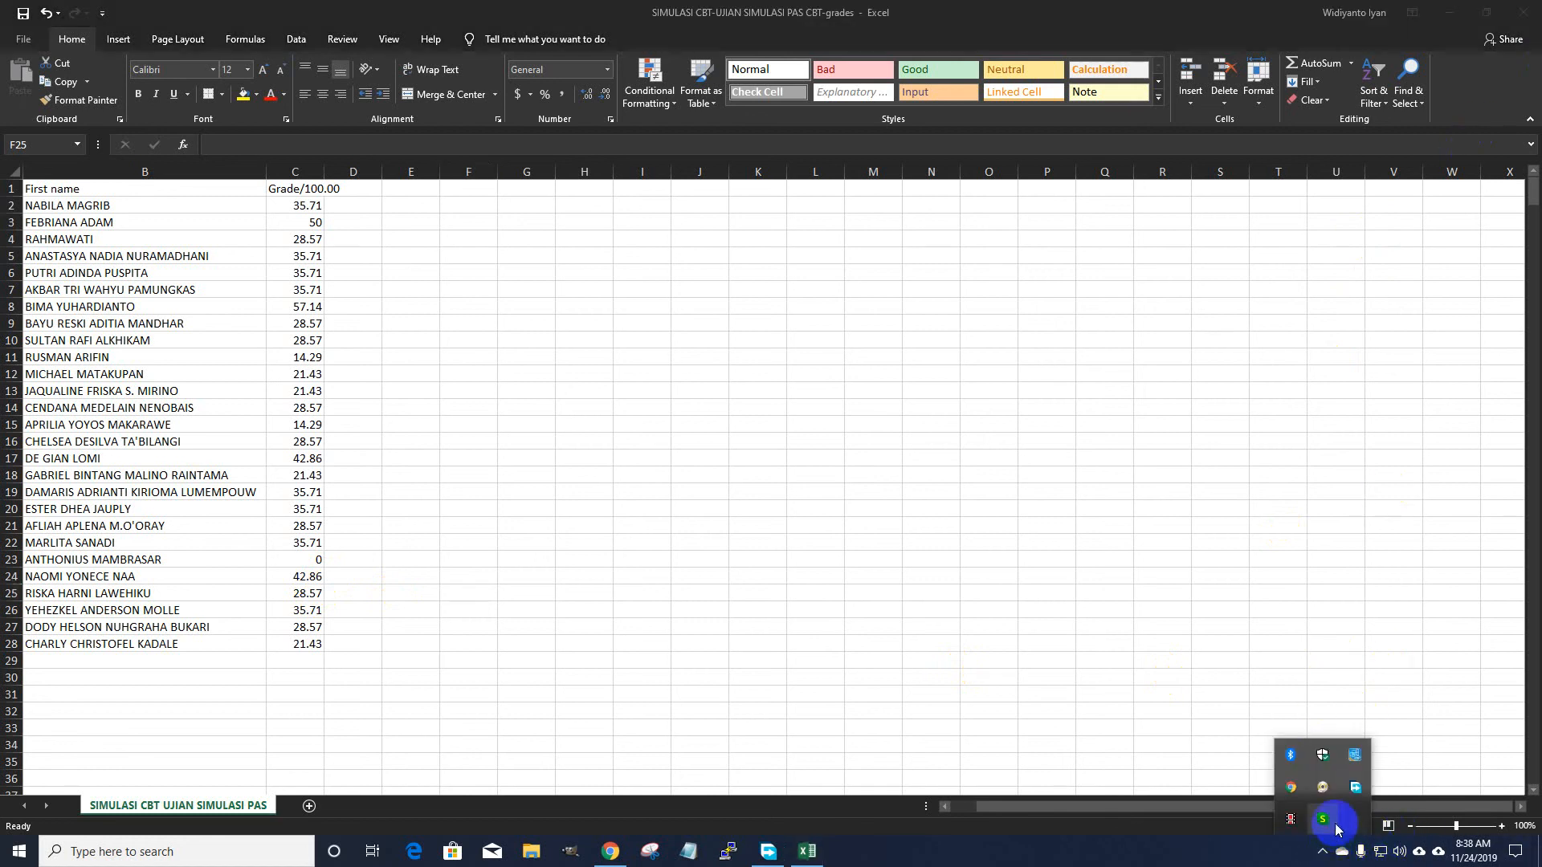